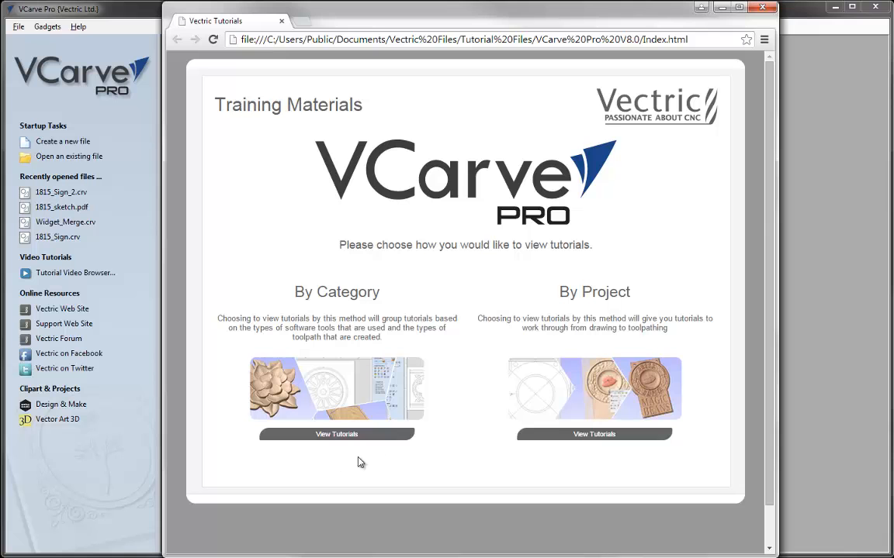
Open the tutorials grouped by category, collapse all categories and look through the category list
click(329, 435)
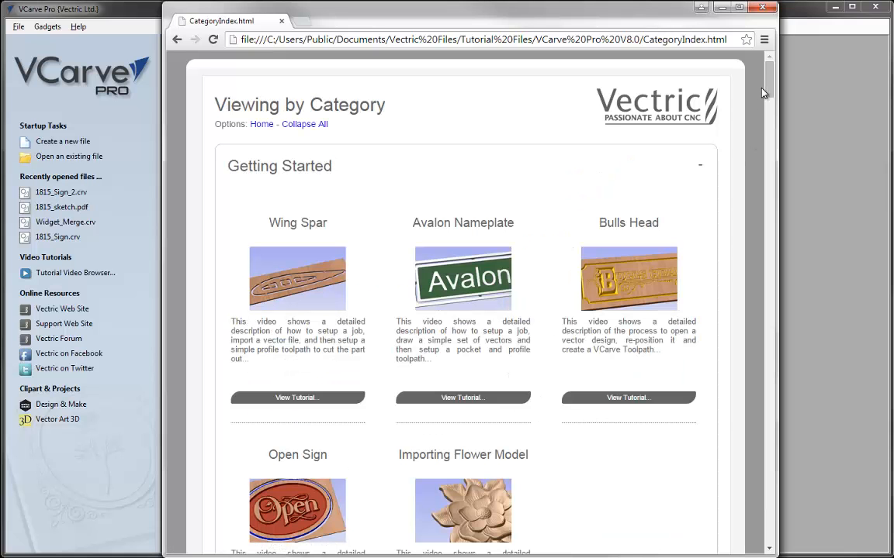
mouse_move(768, 91)
mouse_down()
mouse_move(769, 139)
mouse_move(768, 76)
mouse_up()
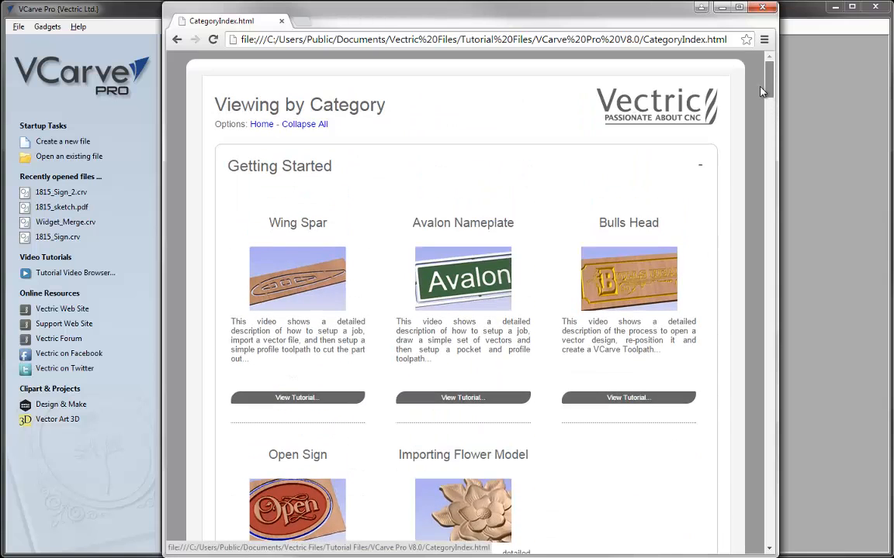
click(312, 125)
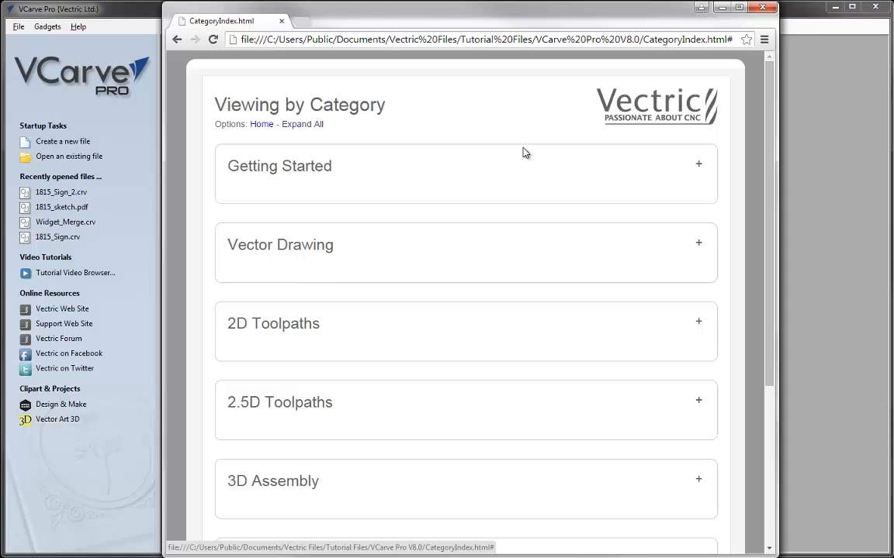
drag(769, 141, 783, 159)
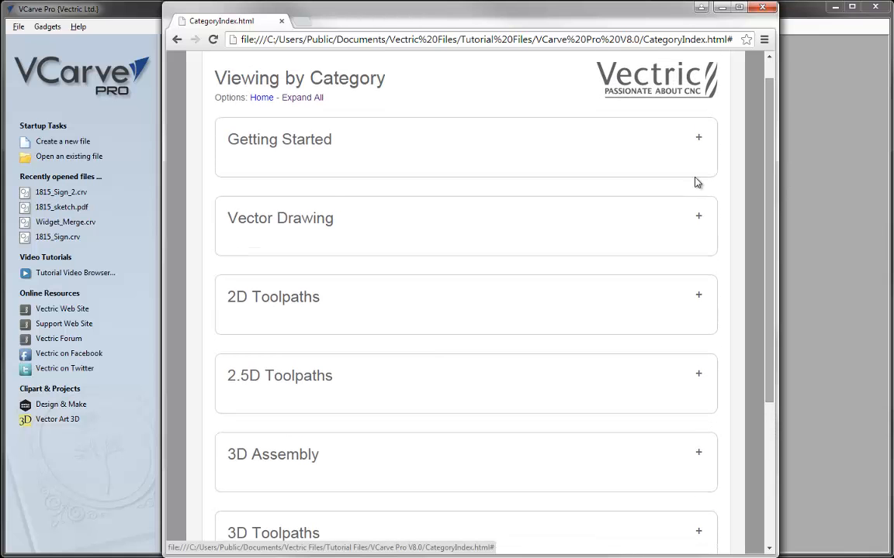
Expand the 2.5D Toolpaths category, browse its tutorials and return to the tutorial home page
click(299, 380)
scroll(768, 225, down, 1)
drag(772, 239, 782, 281)
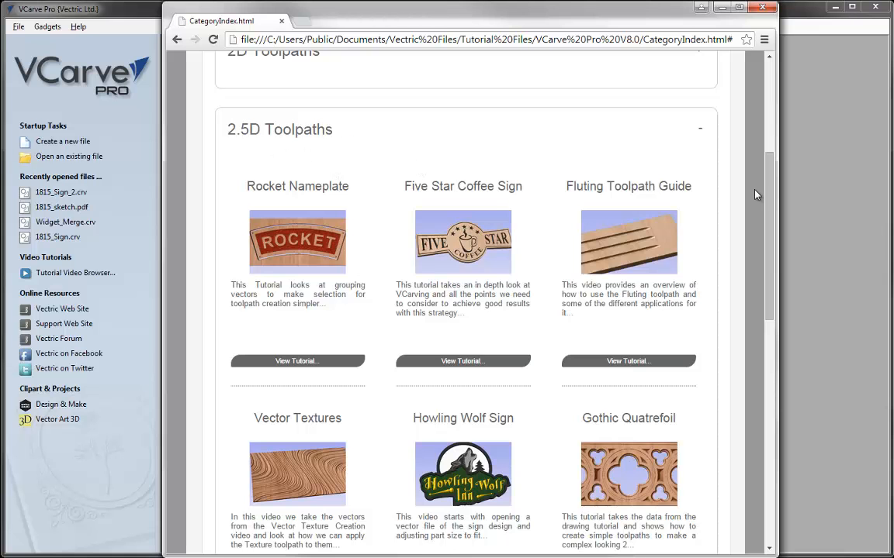
scroll(690, 124, up, 4)
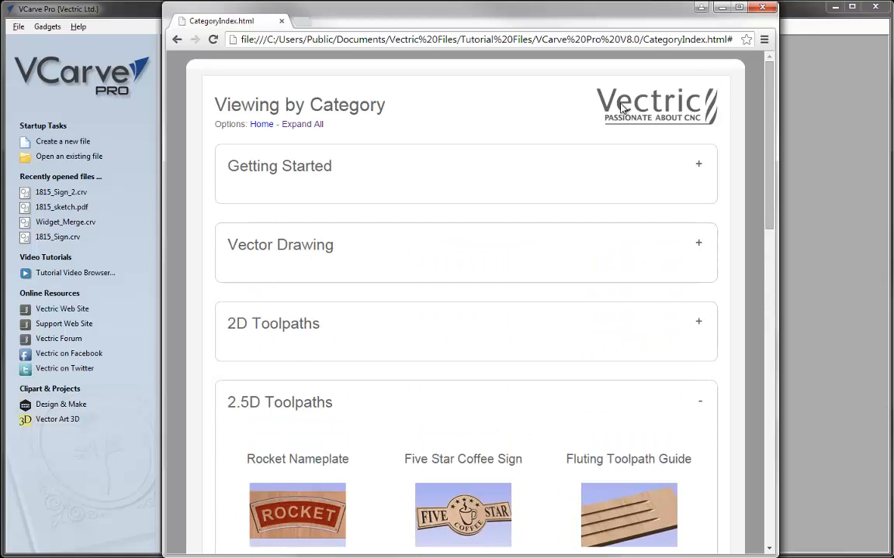
click(260, 124)
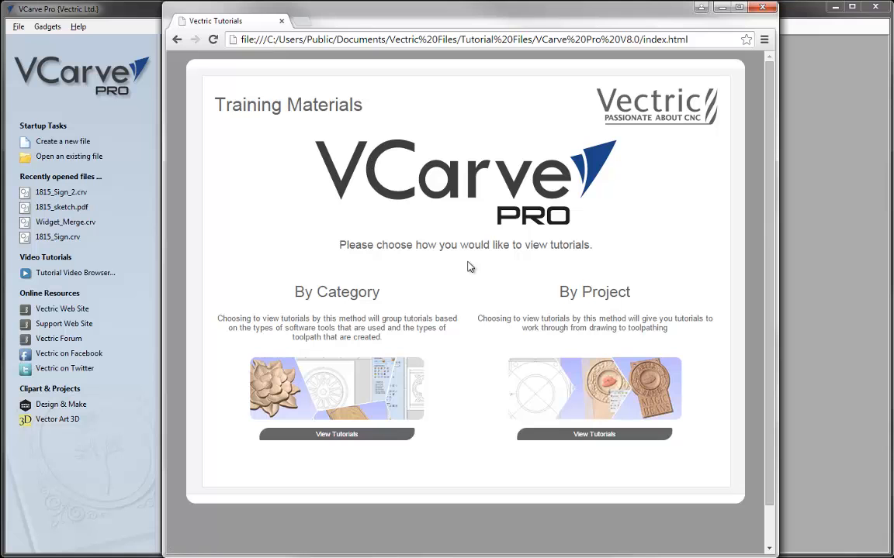
Open the tutorials grouped by project, collapse all projects and look through the project list
click(586, 434)
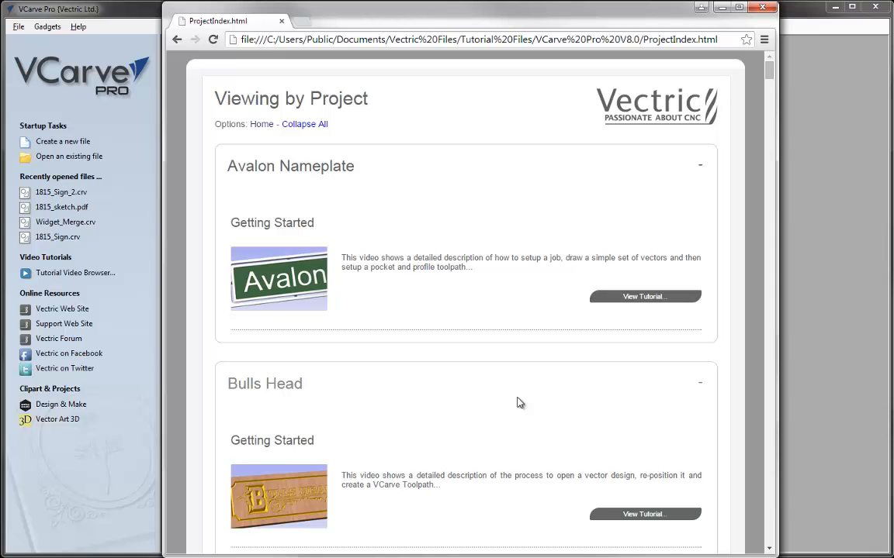
click(314, 124)
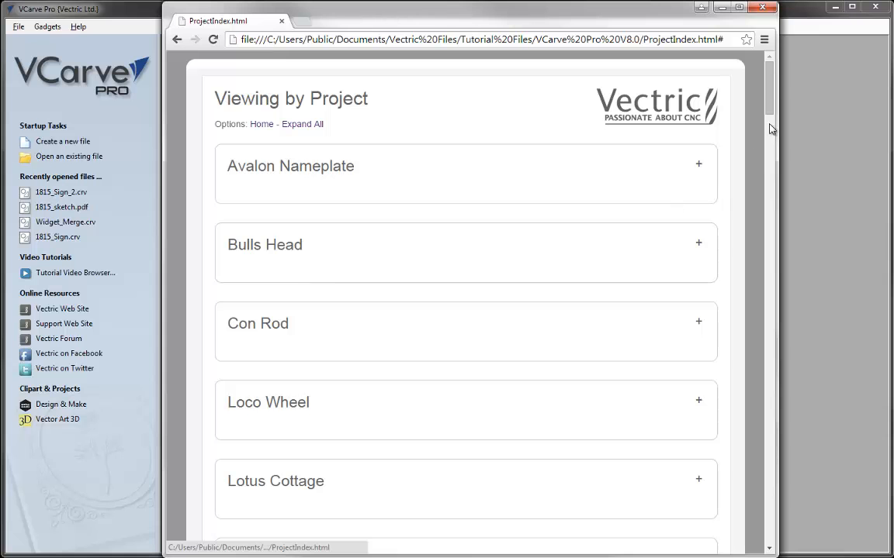
scroll(771, 129, down, 3)
drag(771, 129, 772, 241)
Expand the Vector Textures project, review its tutorials and return to the tutorial home page
click(322, 347)
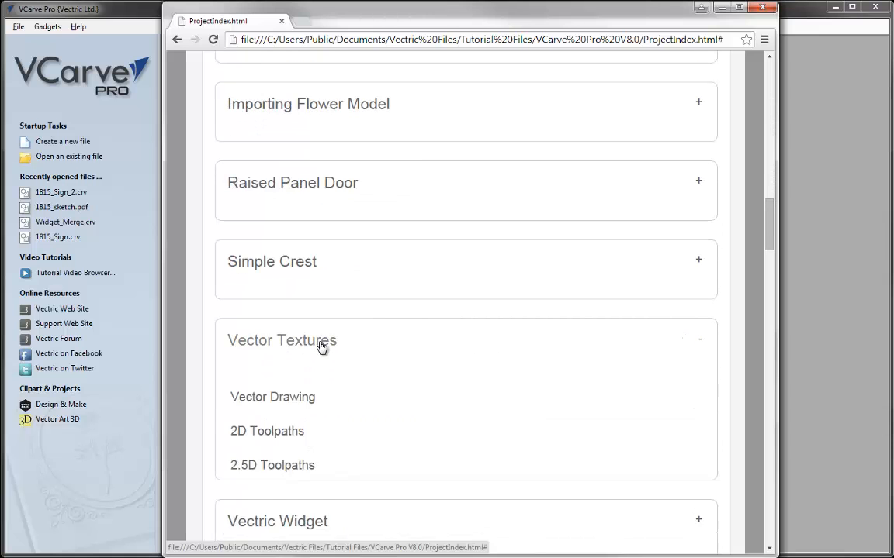
drag(768, 200, 770, 239)
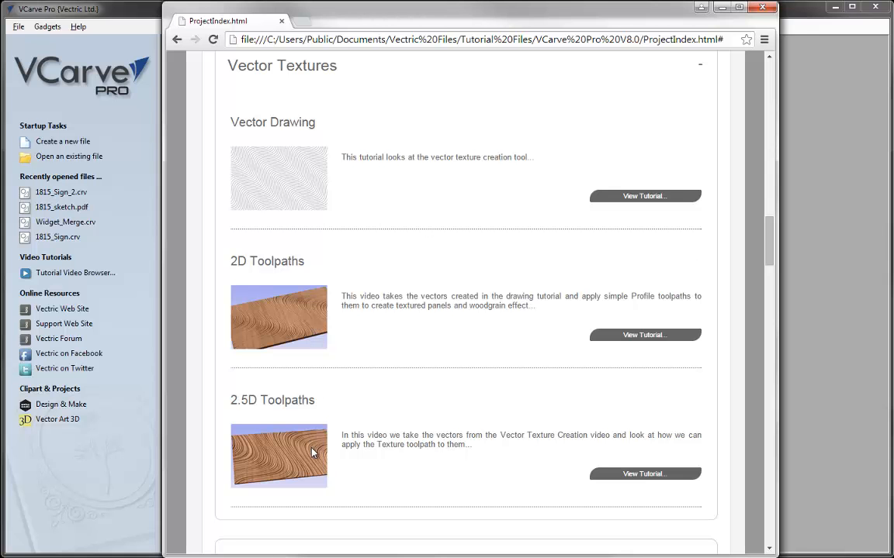
drag(771, 240, 673, 82)
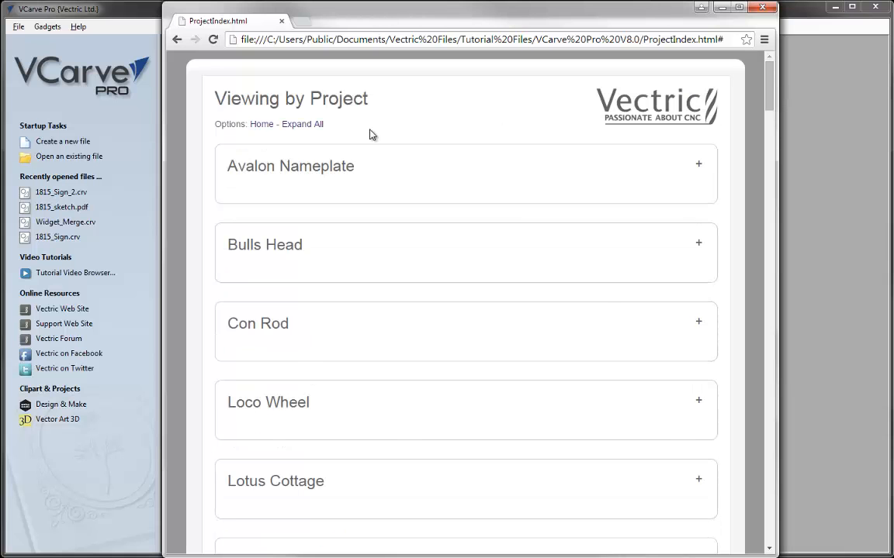
click(258, 126)
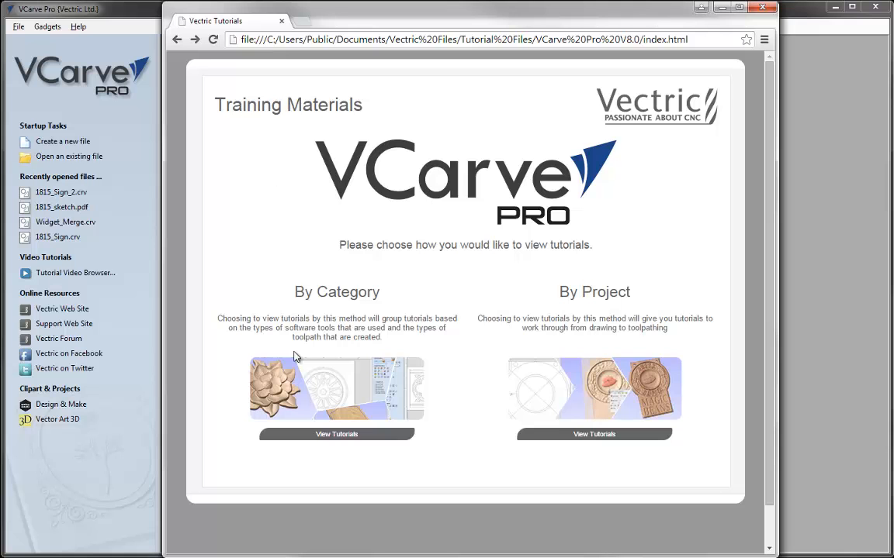
Open the Bulls Head tutorial from the category view, look over its video and download options, and close the browser
click(333, 437)
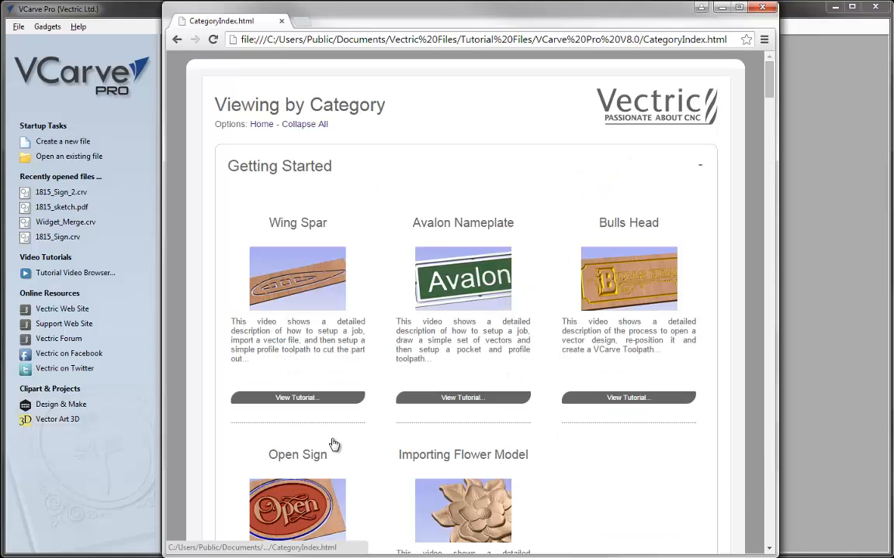
click(605, 398)
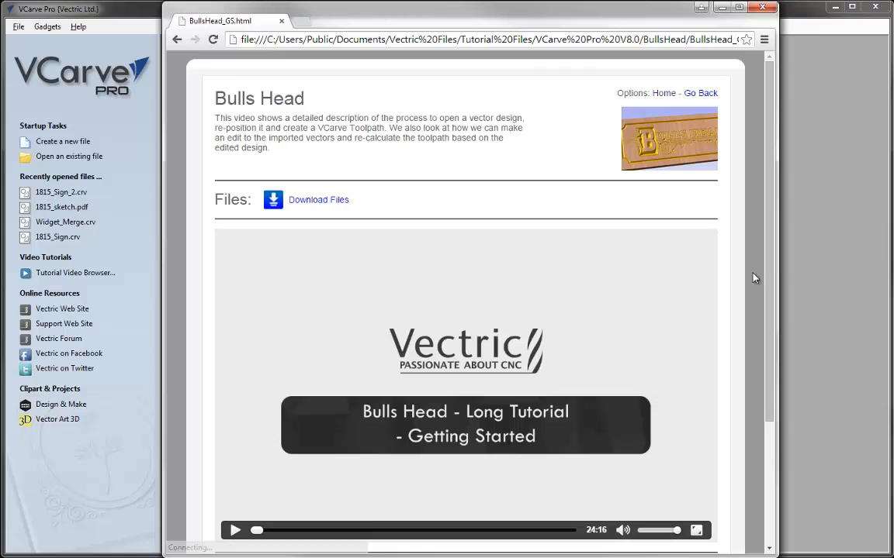
drag(771, 243, 778, 314)
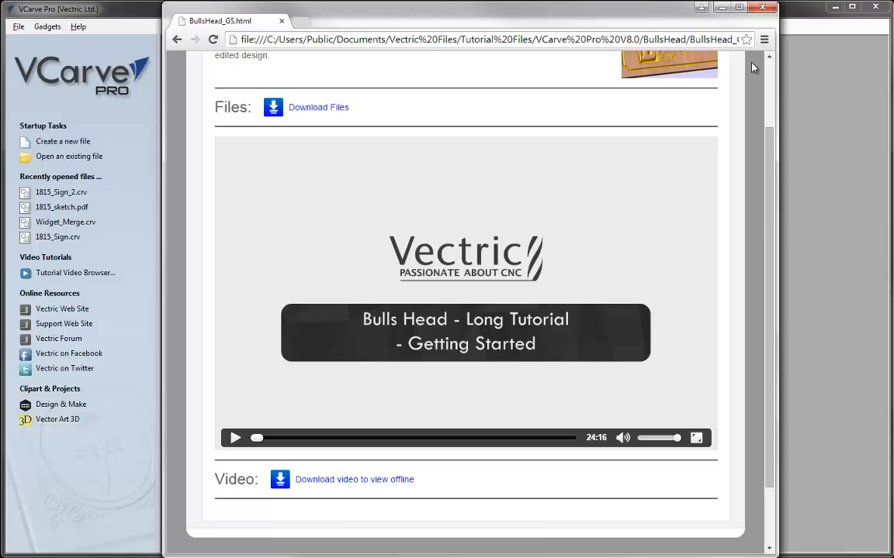
click(761, 7)
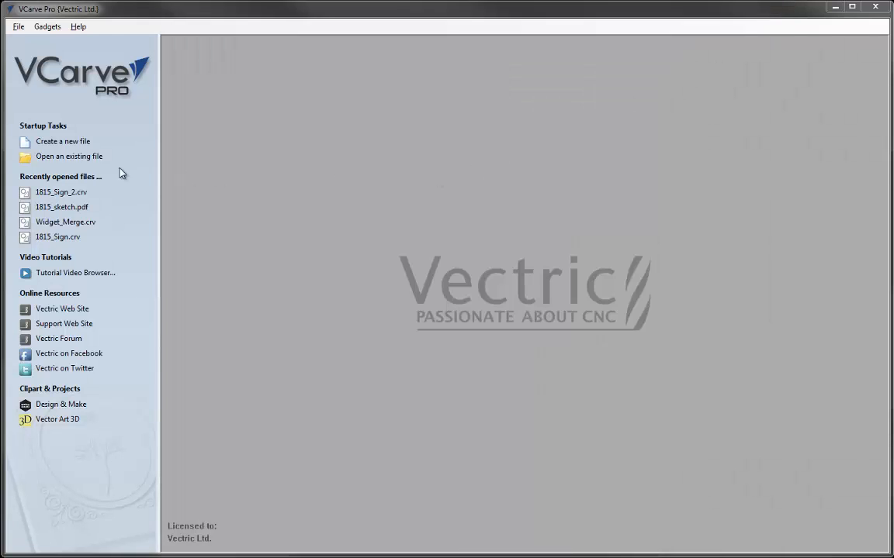
Create a new file with a job size of 24 inches wide by 16 inches high
click(72, 141)
double_click(116, 91)
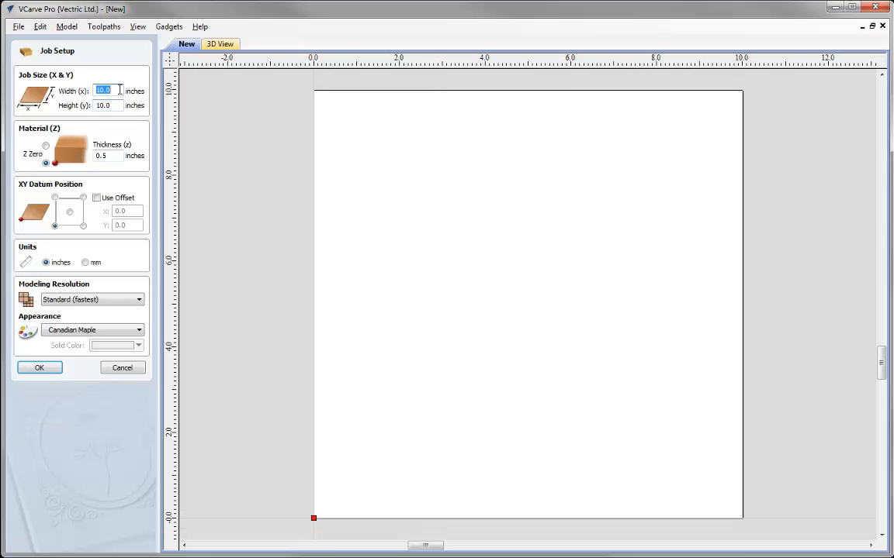
text(24)
key(Tab)
text(16)
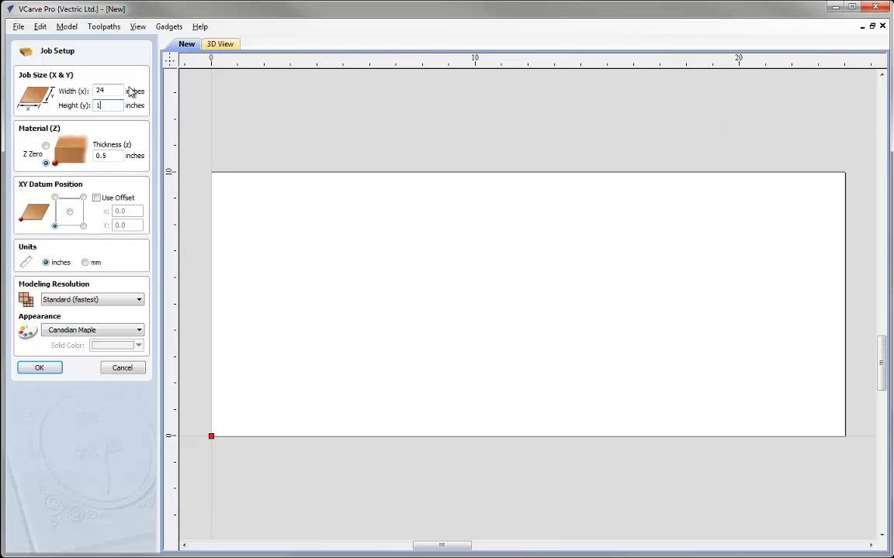
Set Z zero to the material's top surface and the thickness to 1 inch, choose the modeling resolution, and accept the job setup
click(46, 145)
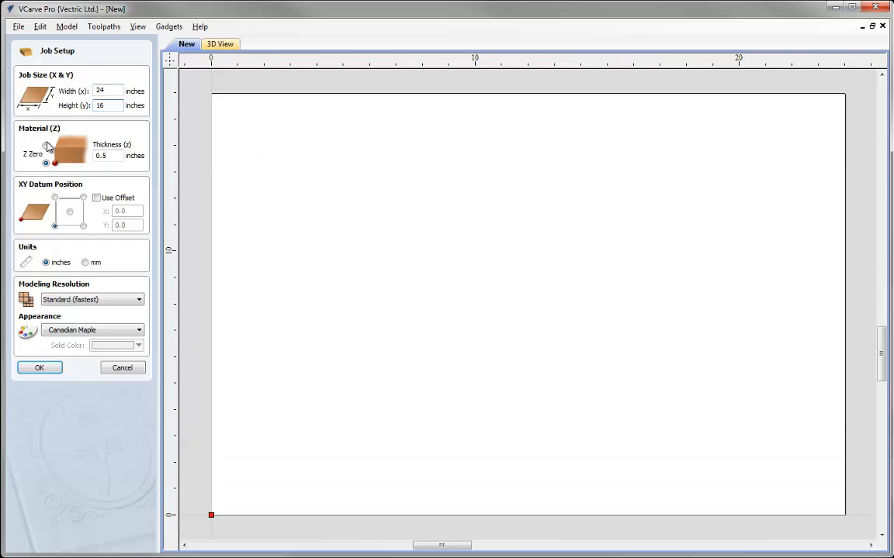
double_click(108, 156)
text(1)
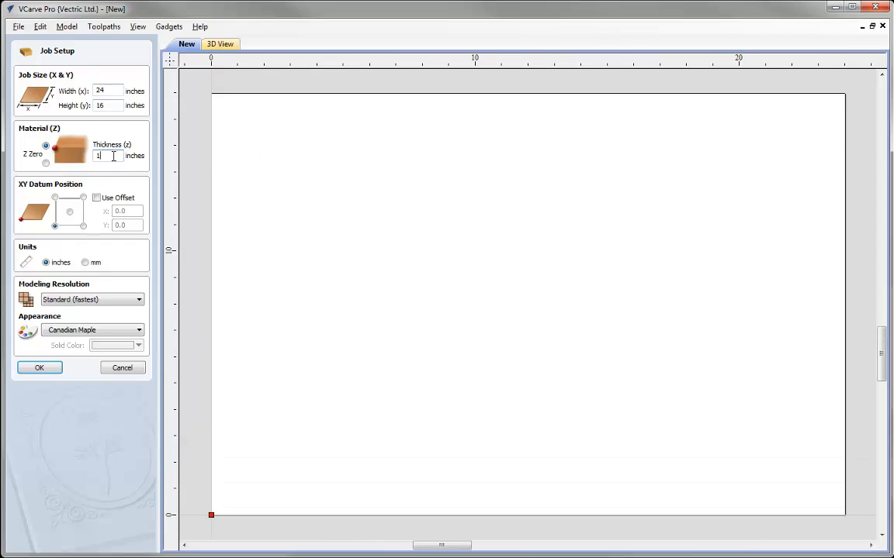
click(77, 300)
click(70, 325)
click(45, 370)
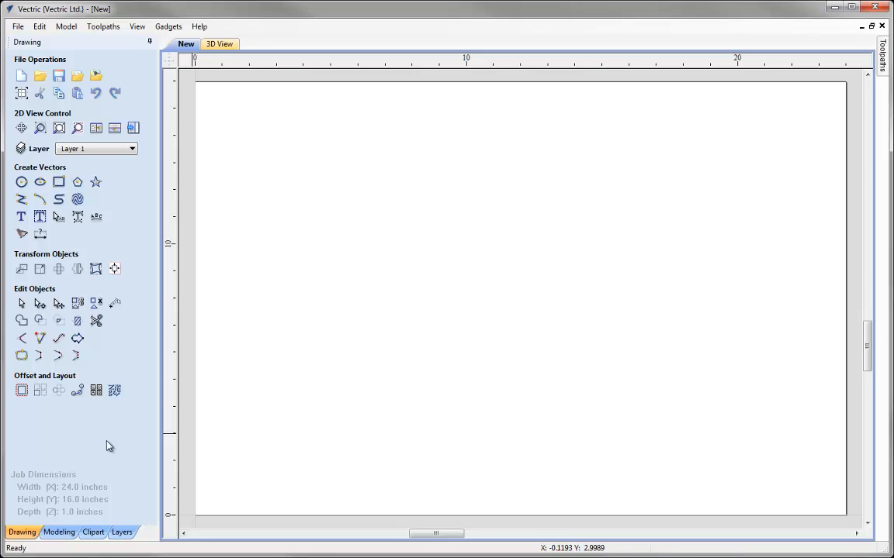
Check the supported import file types and import 1815_sketch.pdf into the job
click(78, 77)
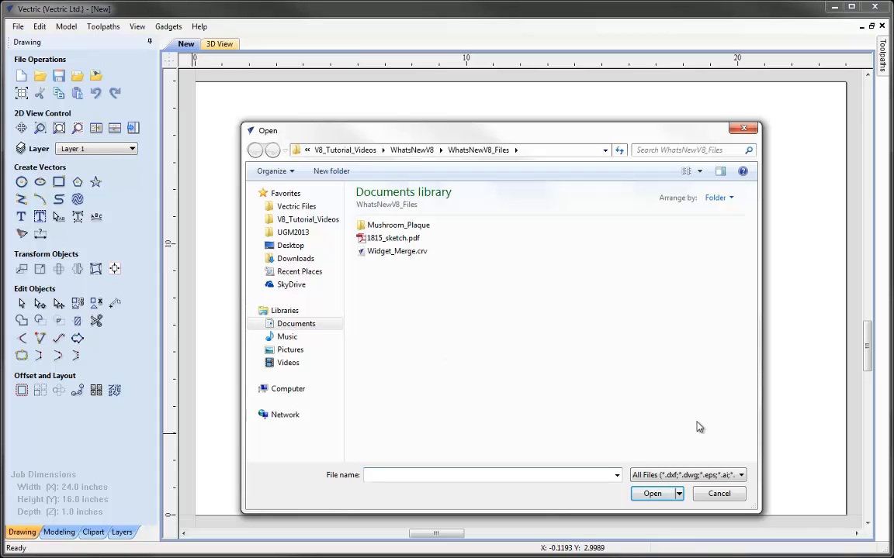
click(741, 475)
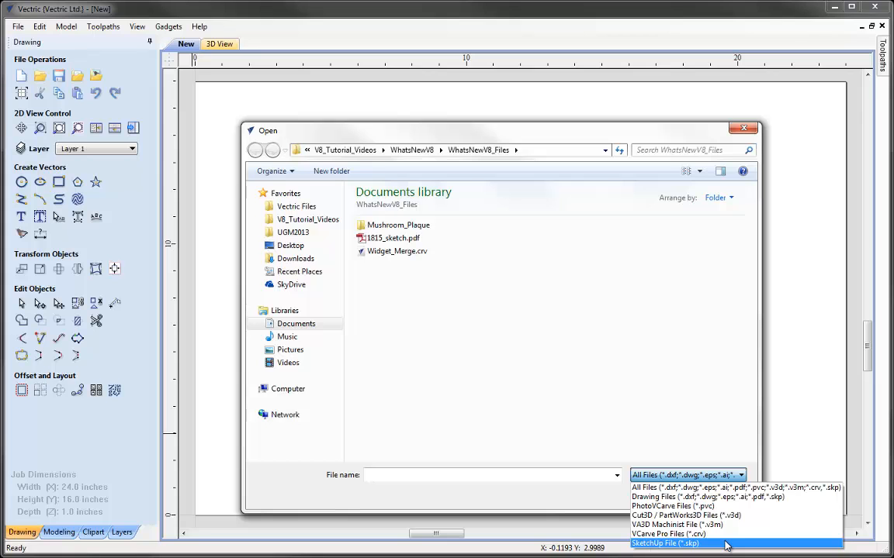
click(713, 401)
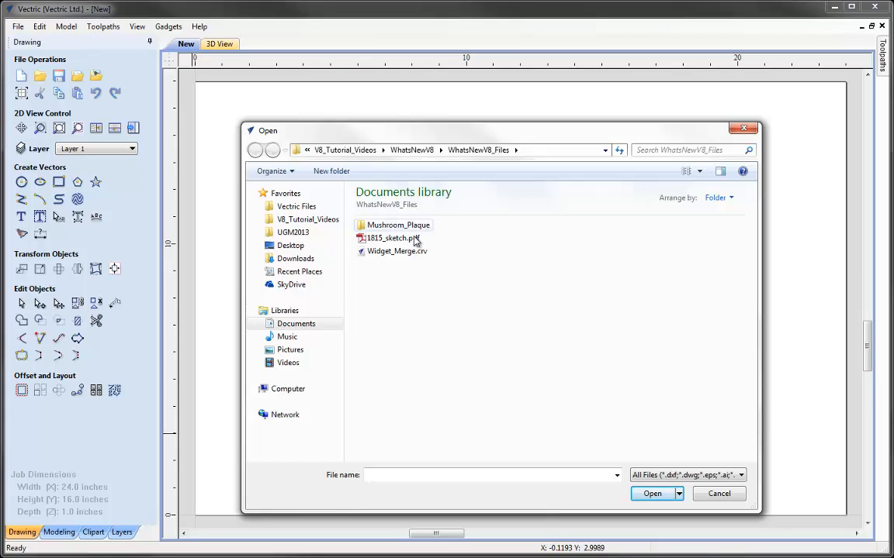
click(380, 239)
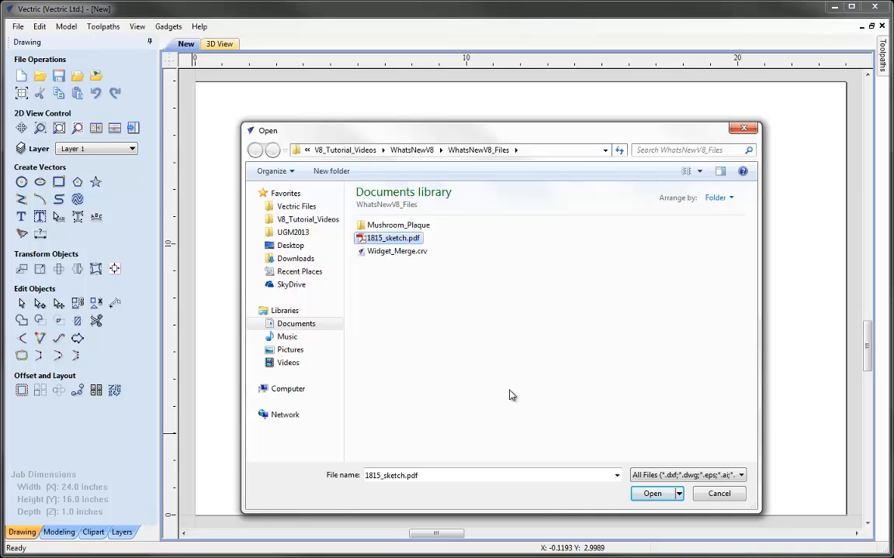
click(654, 493)
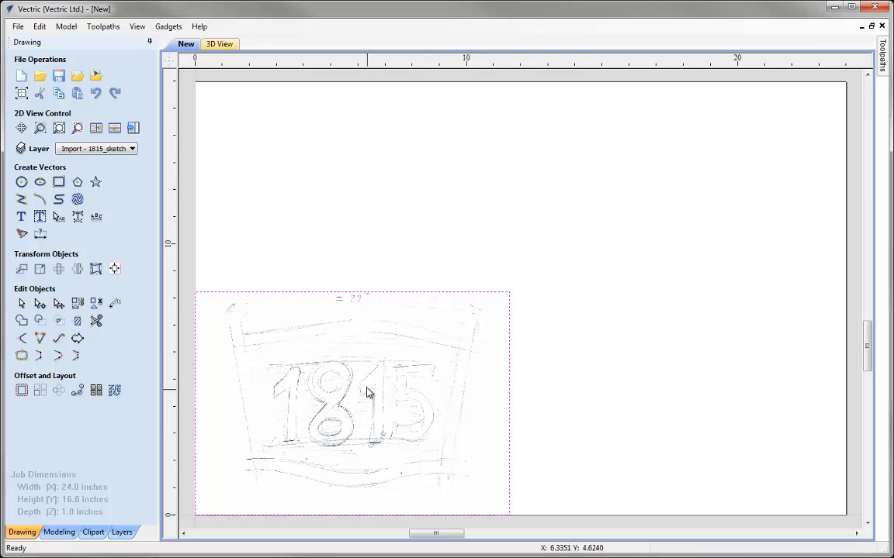
Review the layer list, then centre the imported 1815 sketch in the job area and deselect it
click(115, 153)
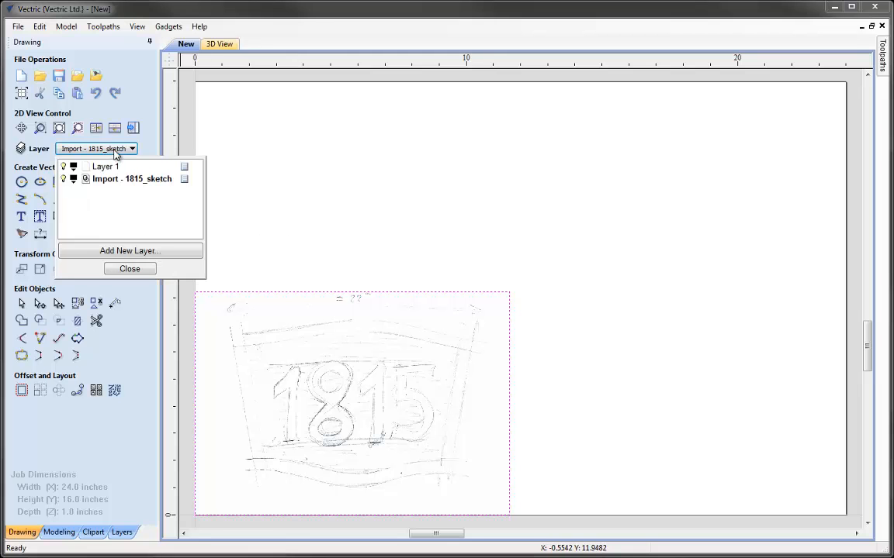
click(130, 270)
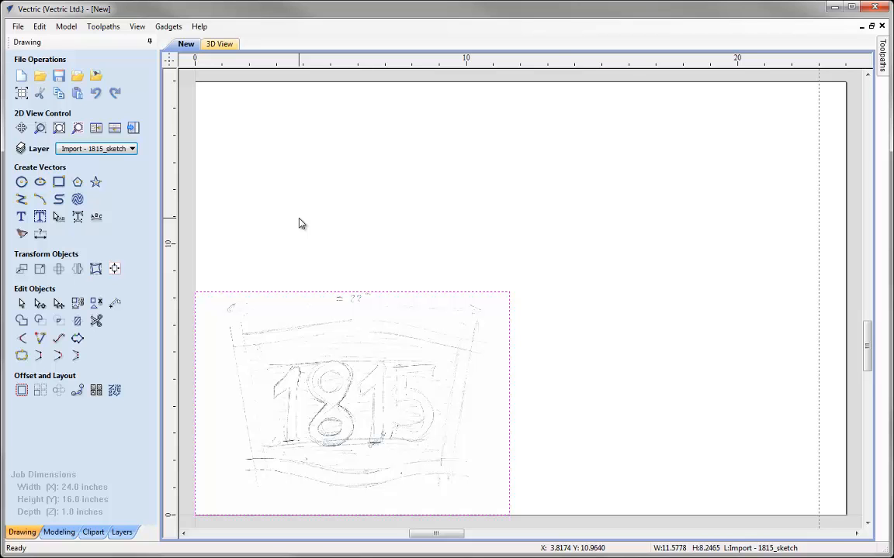
key(F9)
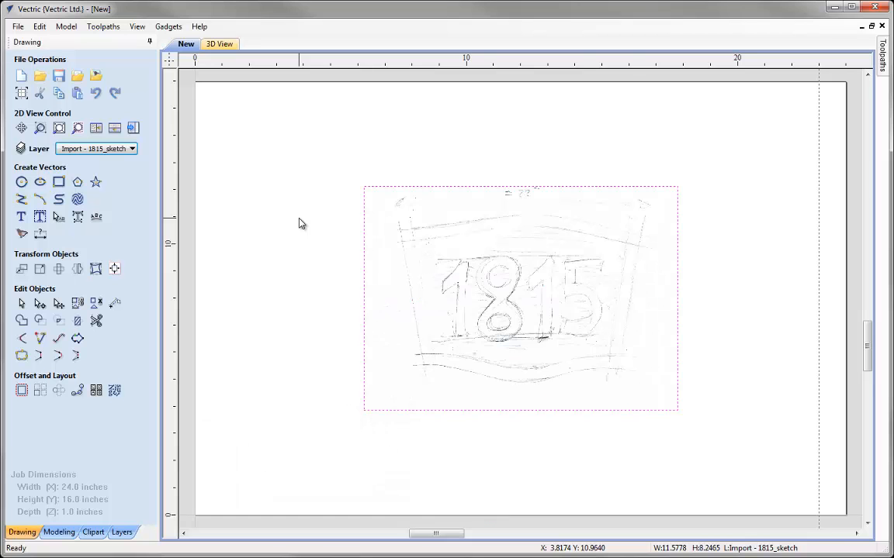
click(302, 223)
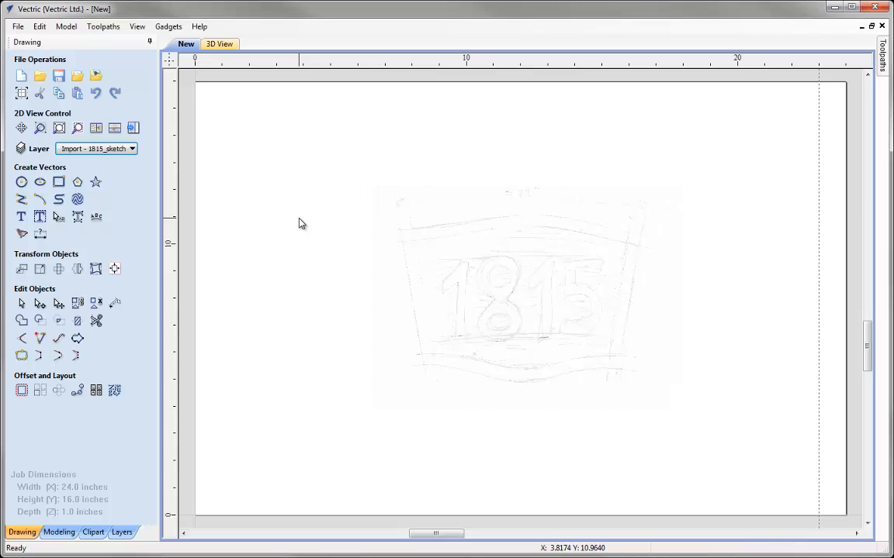
Place a vertical guide at 1 inch and create one parallel guide offset 22 inches relative to it
drag(172, 215, 224, 214)
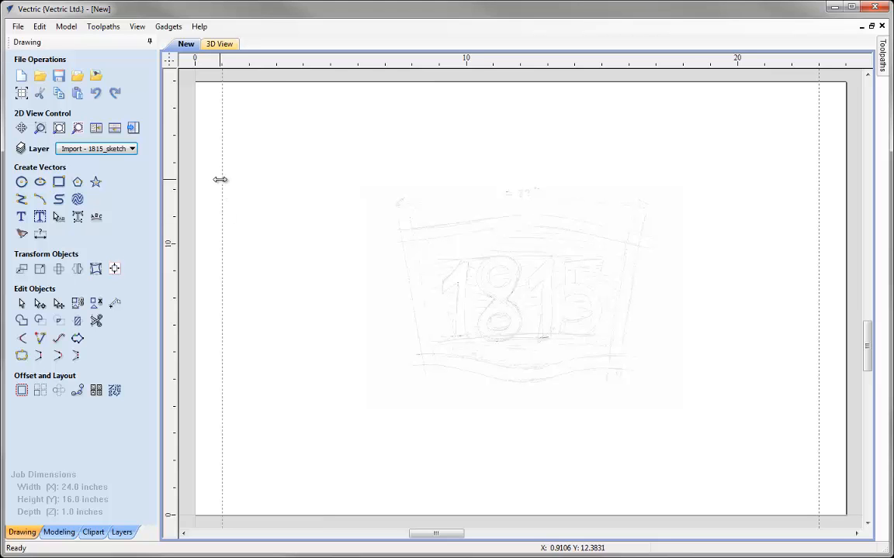
double_click(221, 179)
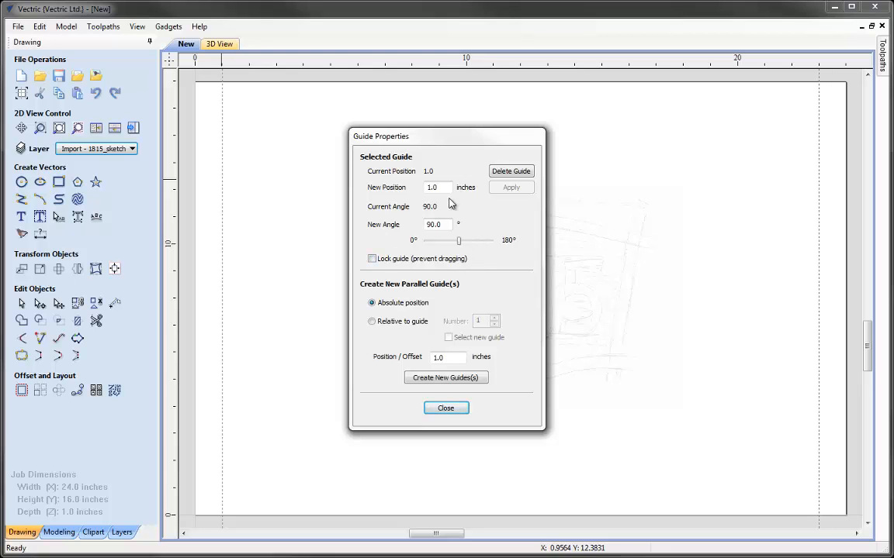
click(372, 321)
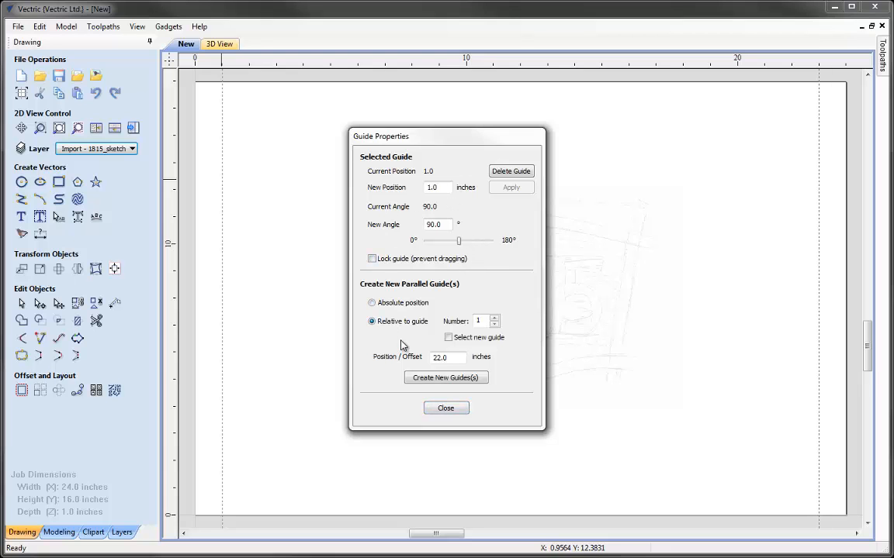
double_click(432, 359)
text(22)
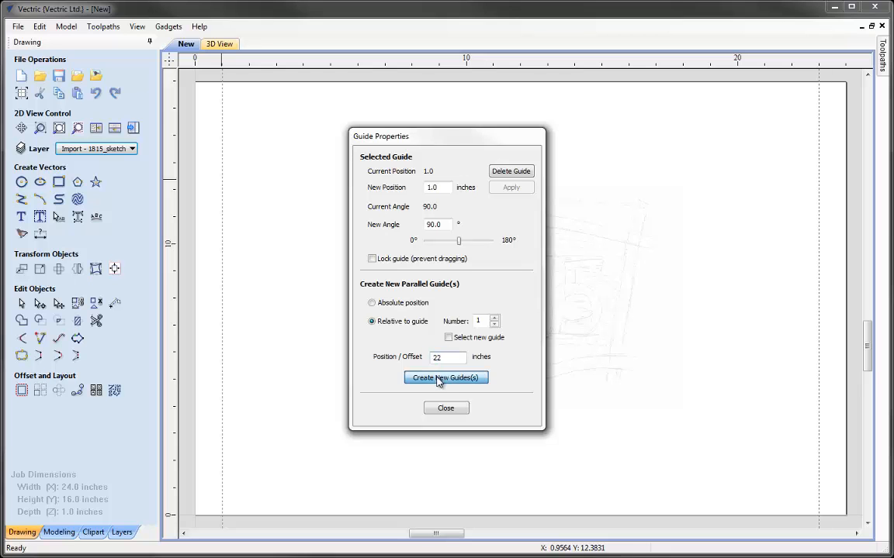
click(446, 408)
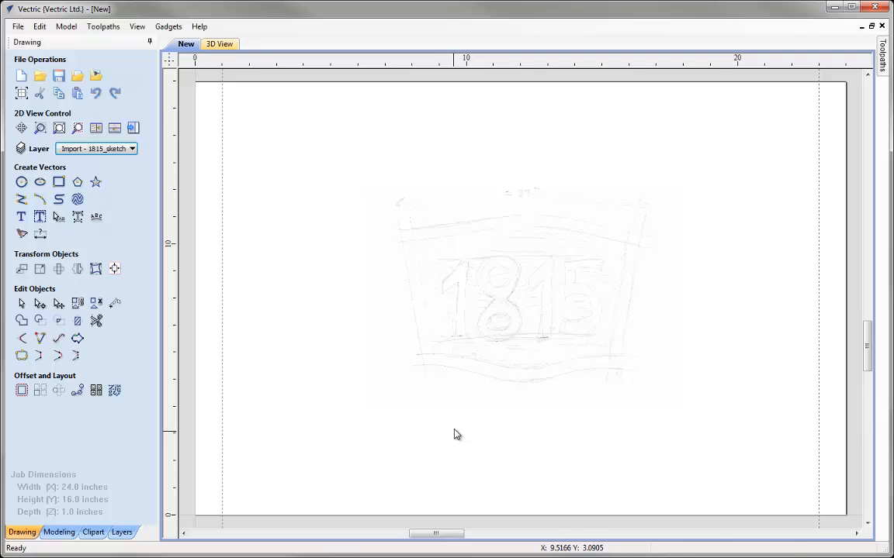
Enlarge the imported sketch about its centre to about 28.5 by 20.3 inches so the drawn sign width spans the two vertical guides
click(466, 305)
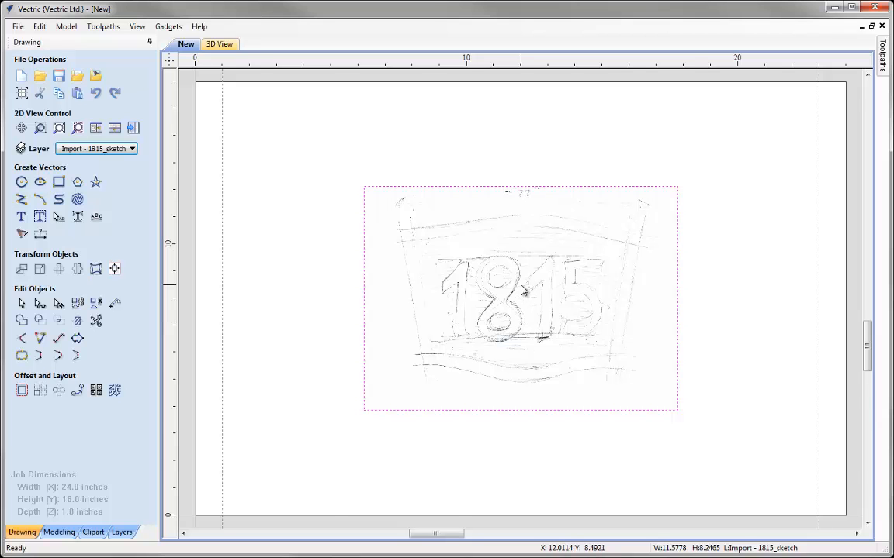
scroll(522, 289, down, 1)
scroll(534, 334, down, 1)
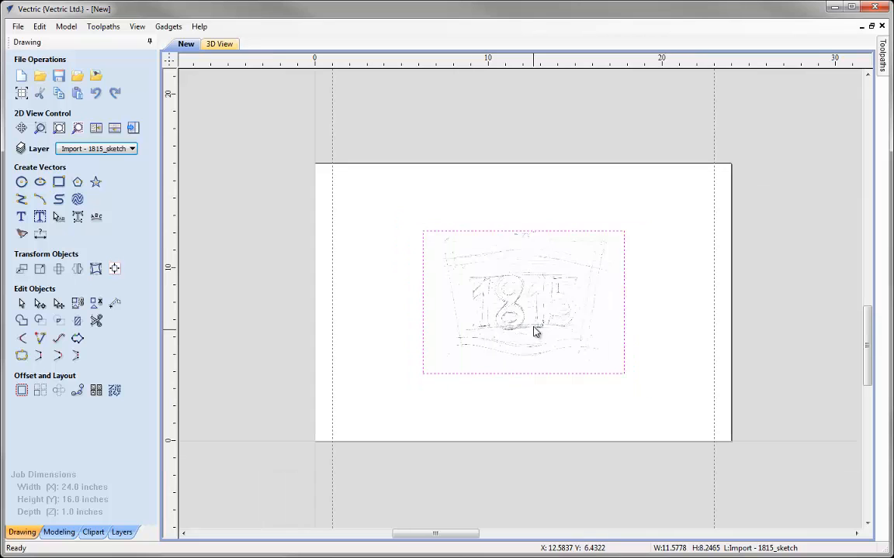
click(507, 330)
mouse_move(629, 224)
mouse_down()
mouse_move(764, 123)
mouse_move(757, 128)
mouse_up()
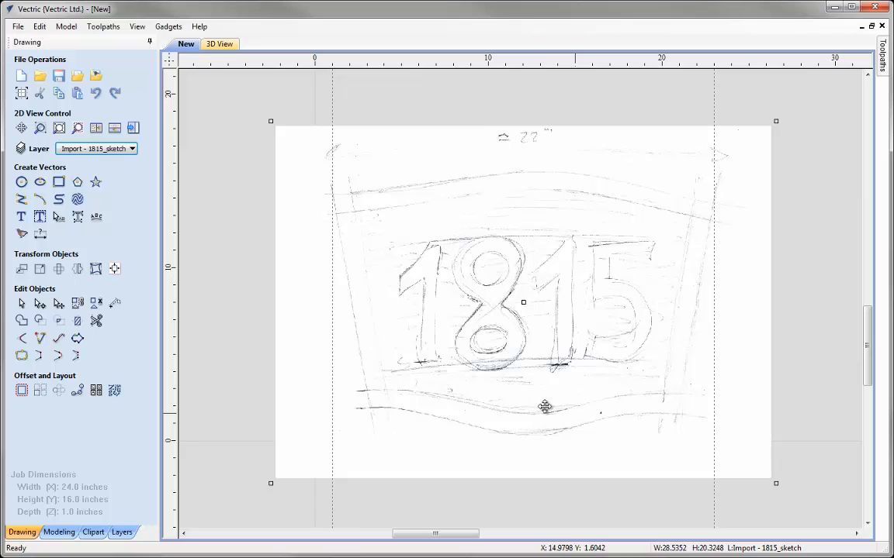
click(458, 115)
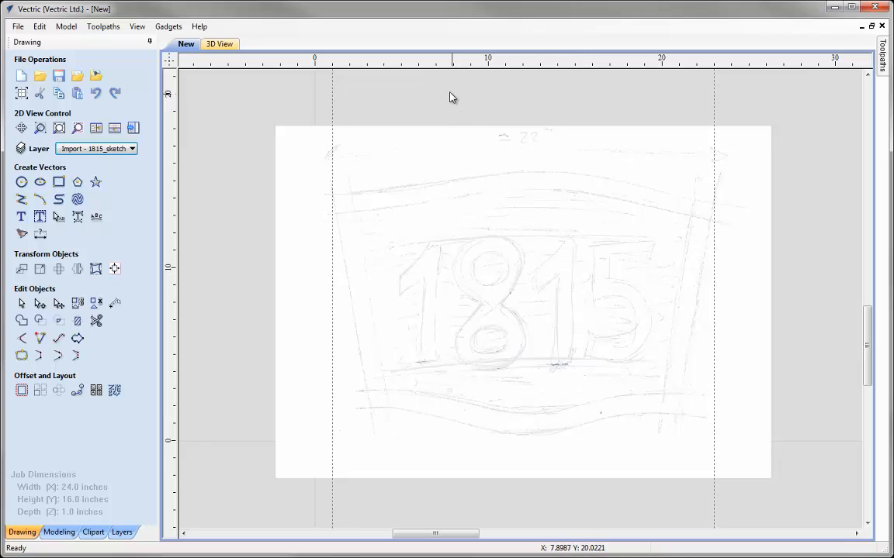
Add horizontal guides at about 14.3 and 1.9 inches along the sign's upper and lower edges, plus a vertical guide at the 12 inch centre
drag(449, 61, 439, 194)
drag(395, 66, 383, 409)
drag(169, 303, 522, 296)
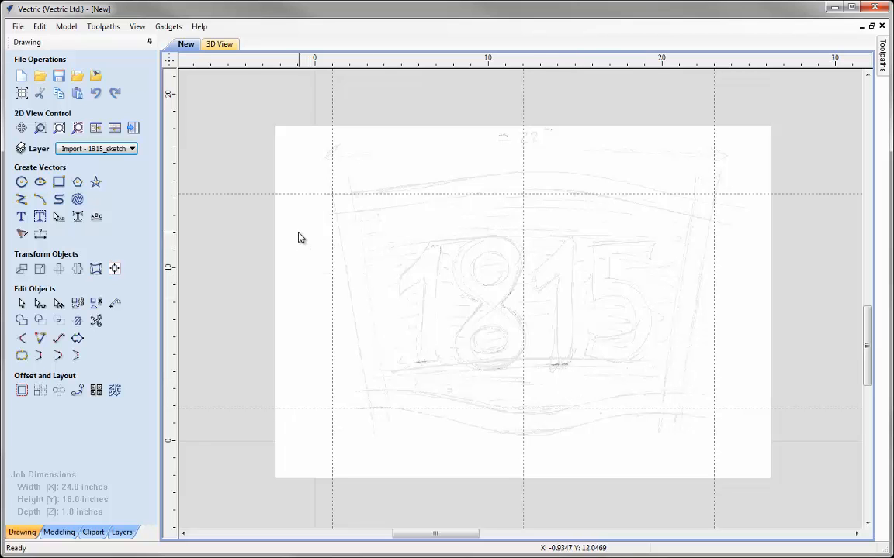
Insert an angled guide through two points along the sketch's slanted left side, starting where the 1 inch and upper guides cross
right_click(287, 165)
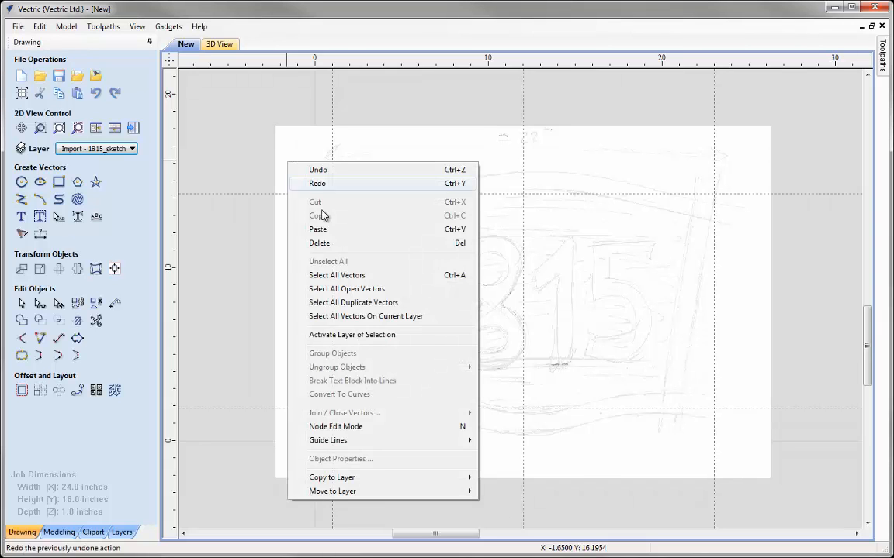
mouse_move(354, 443)
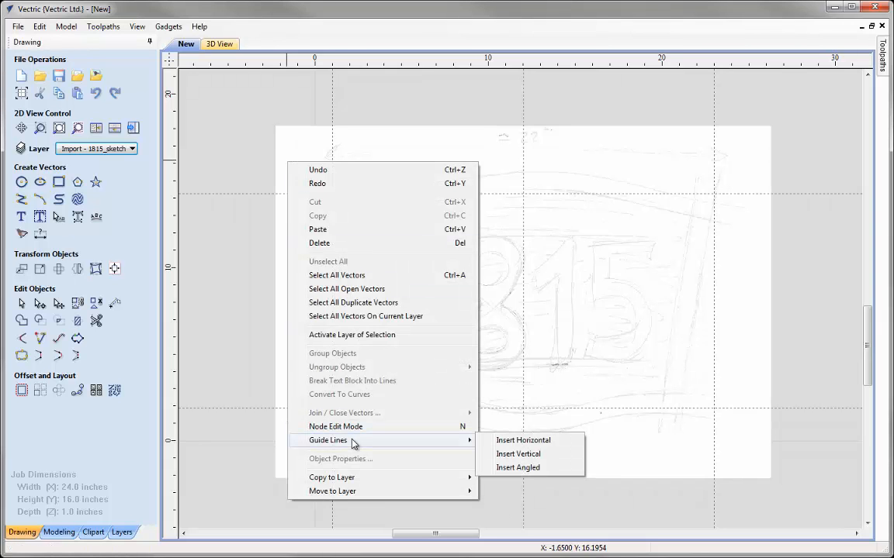
click(538, 469)
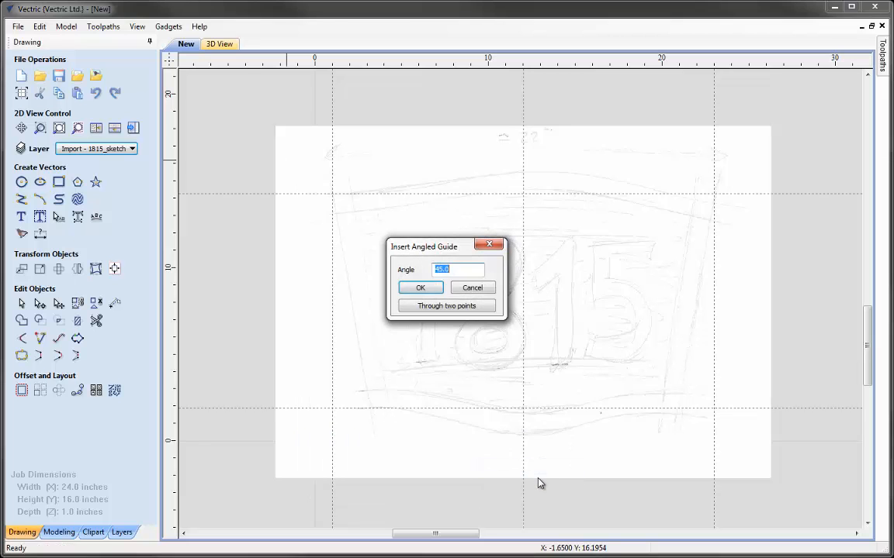
drag(426, 246, 597, 243)
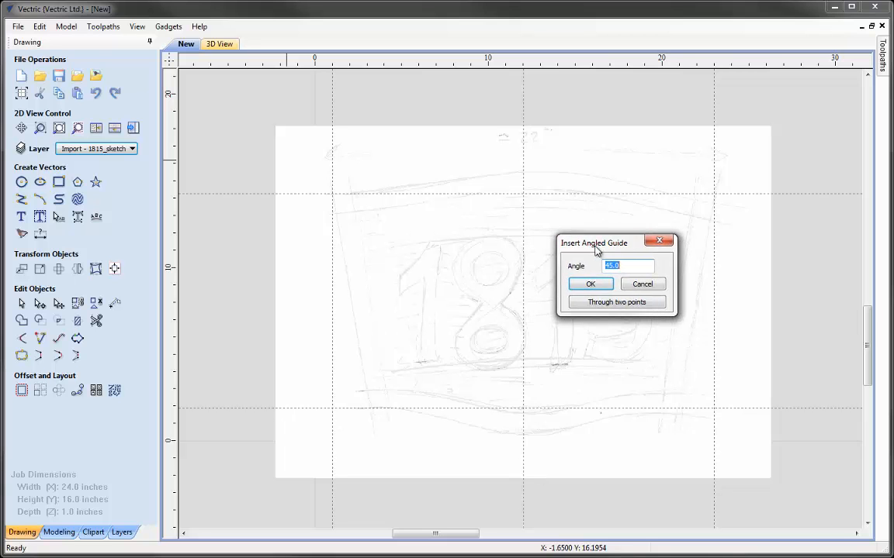
click(613, 302)
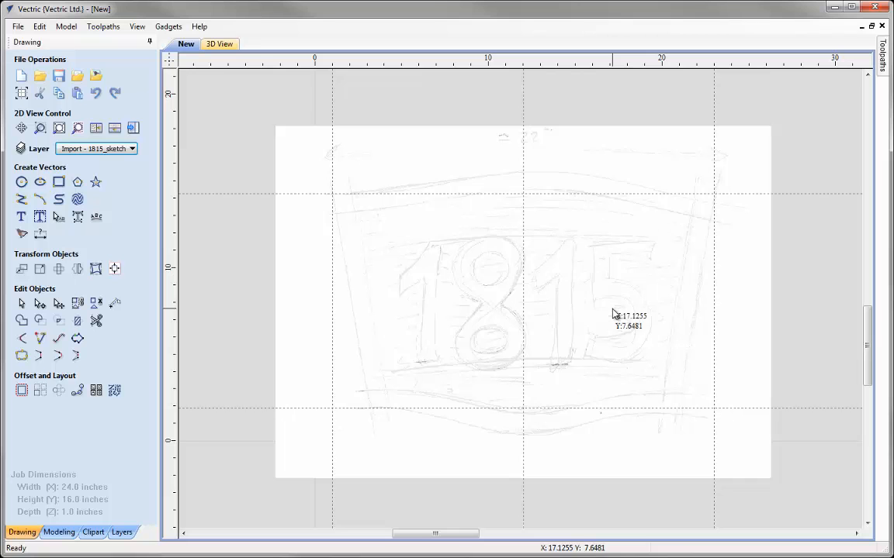
click(332, 194)
click(364, 377)
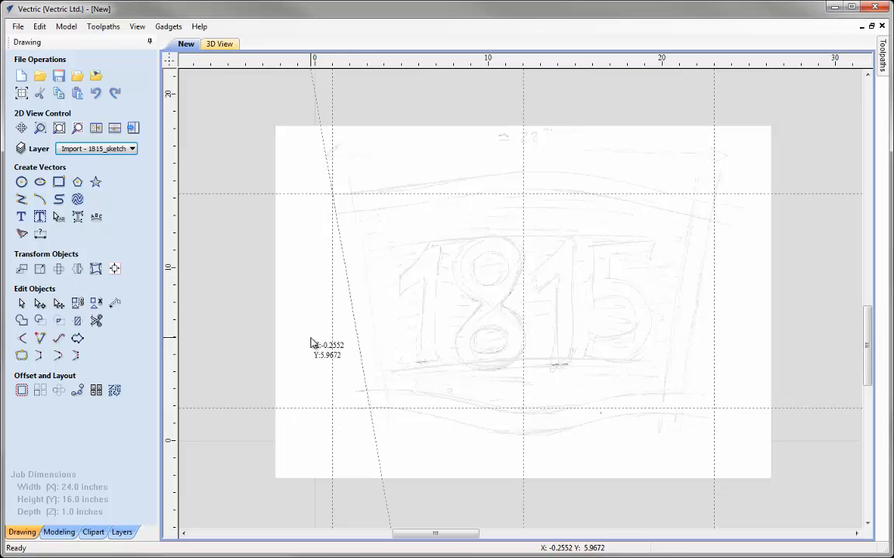
Draw an open polyline along the guides for the sign's left half, from upper centre via both left corners to lower centre, and deselect it
click(21, 200)
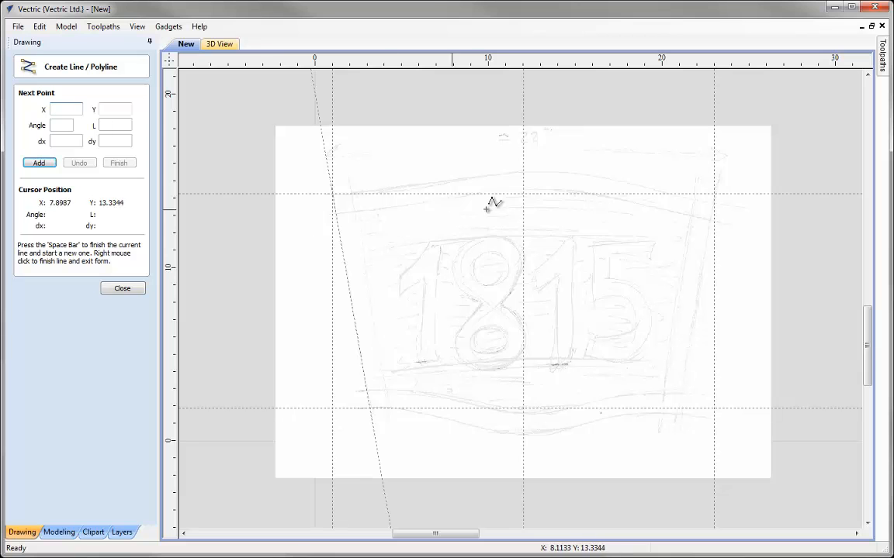
click(523, 193)
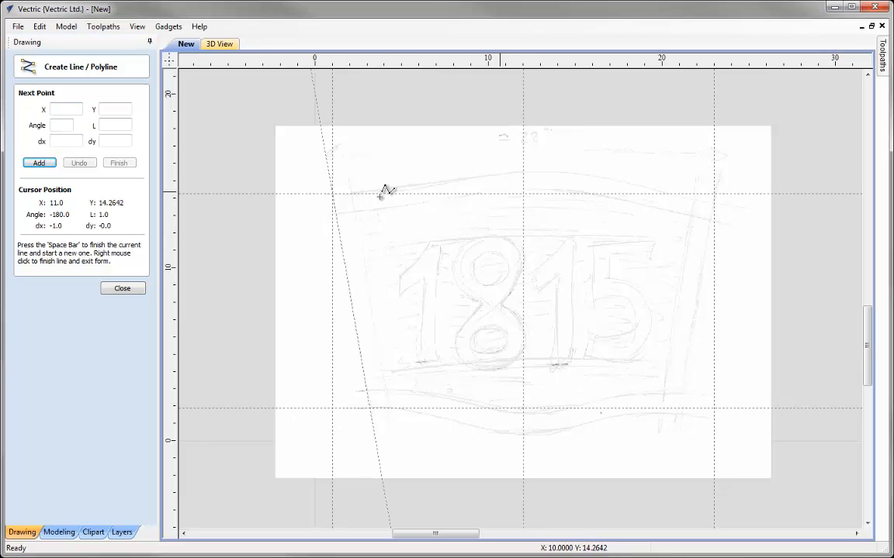
click(332, 193)
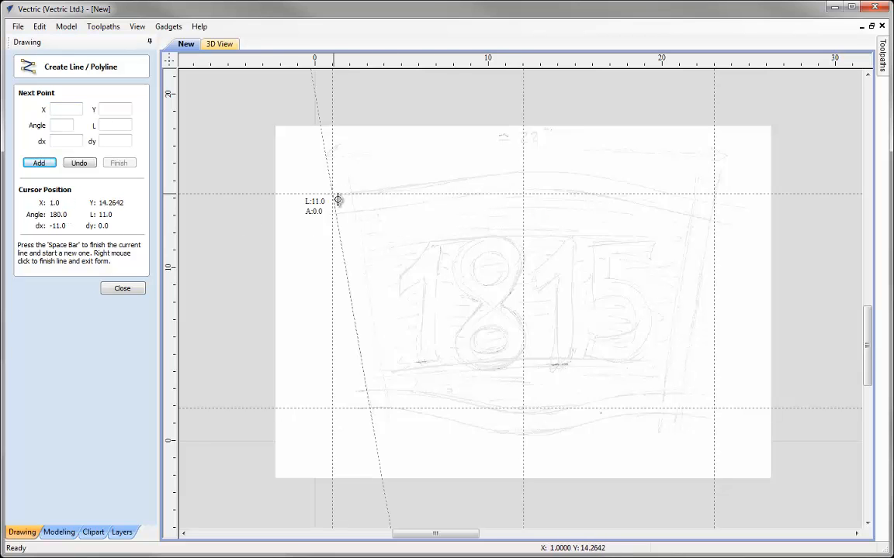
click(367, 409)
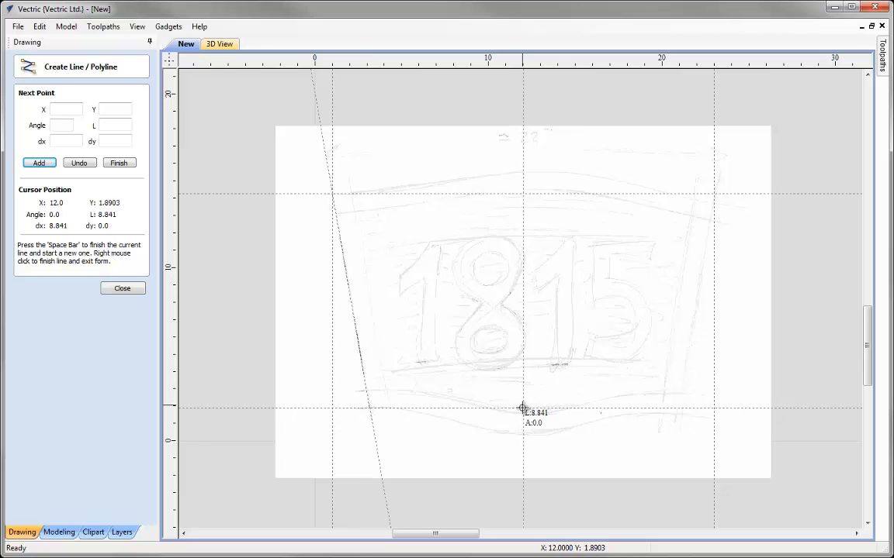
right_click(240, 310)
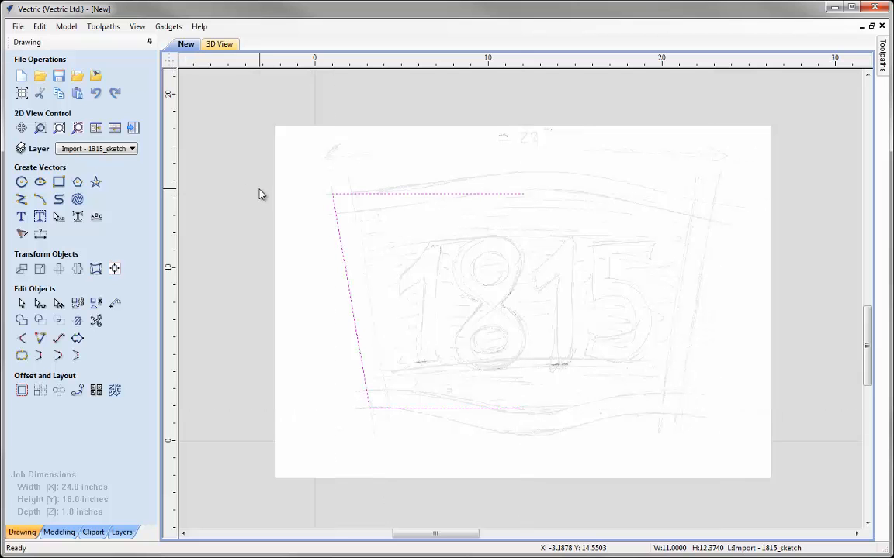
click(239, 301)
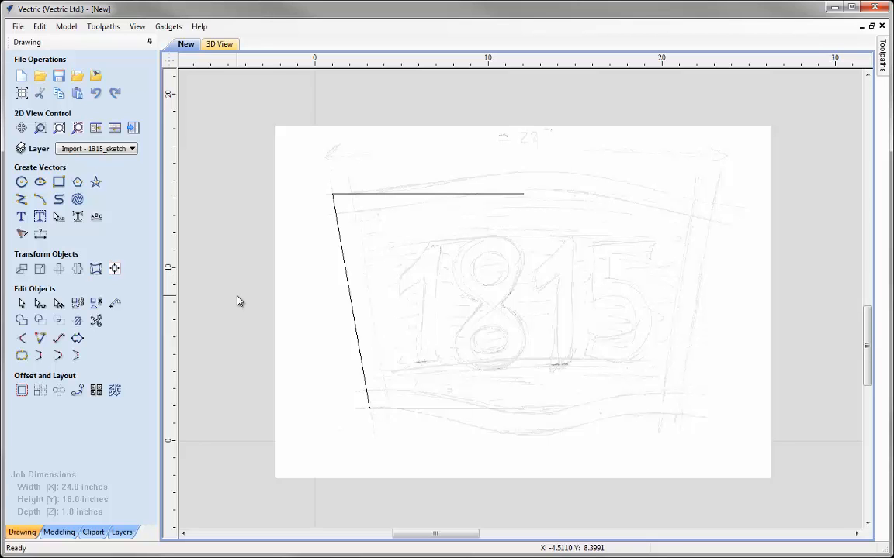
Turn the guide lines' visibility on, check the guide line view options, and hide the guides again
click(171, 65)
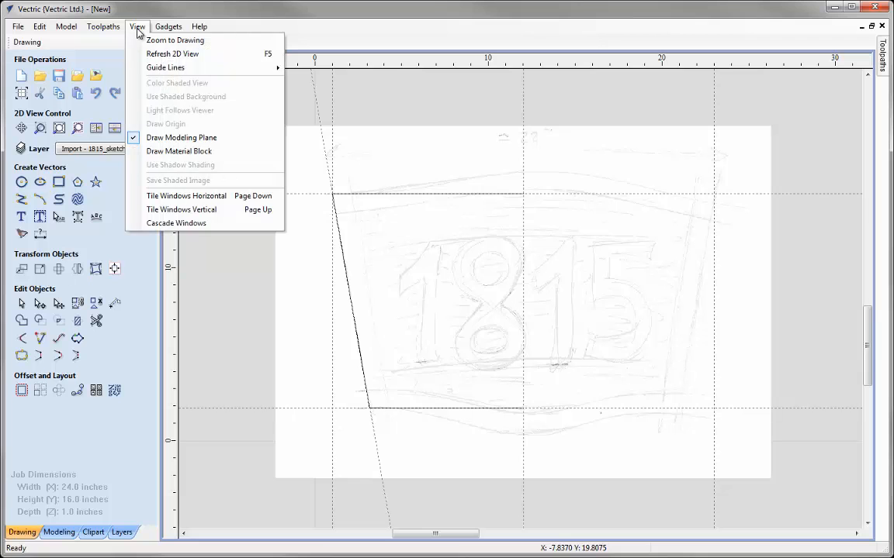
mouse_move(155, 67)
click(342, 87)
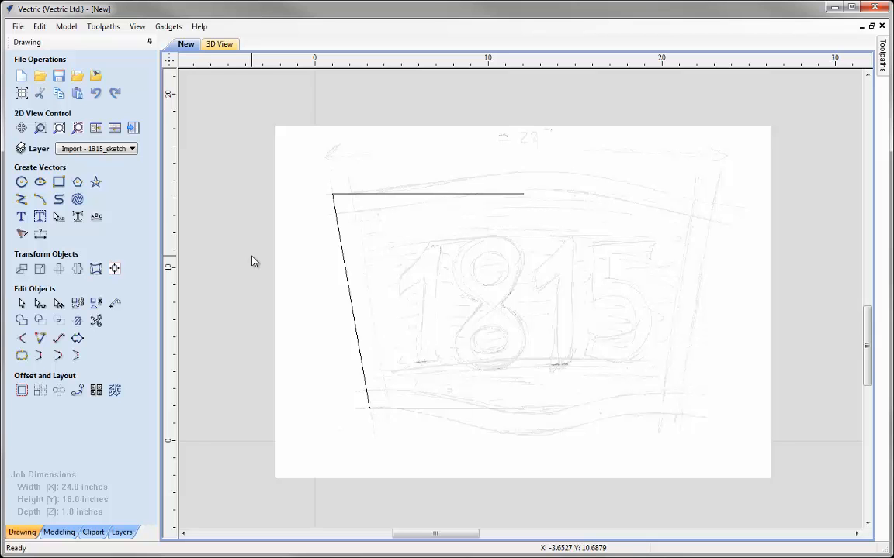
drag(172, 199, 155, 363)
Save the job as 1815_Sign in VCarve (*.crv) format and look at the Increment and Save option
click(17, 27)
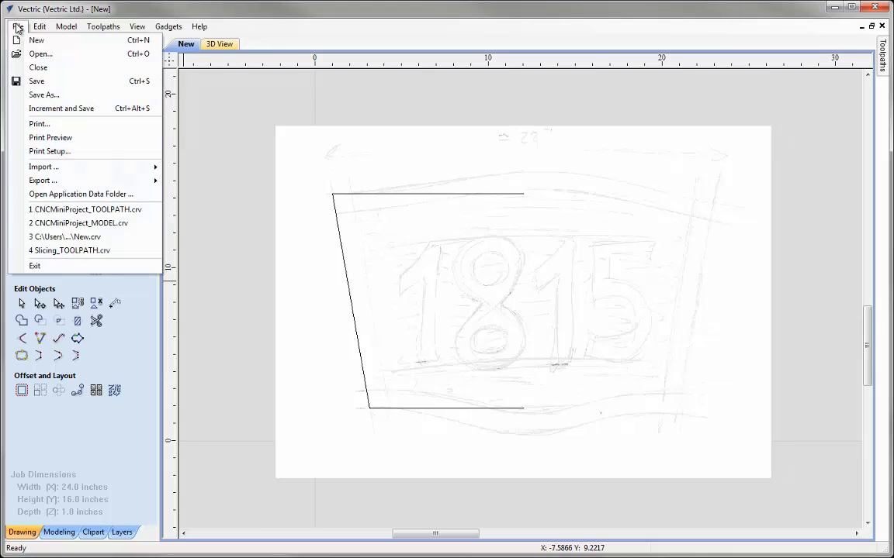
click(39, 95)
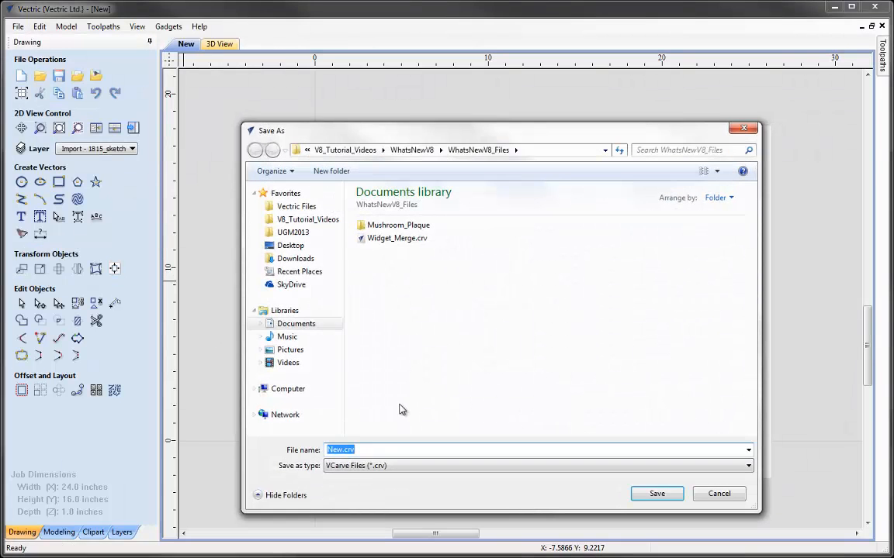
text(181)
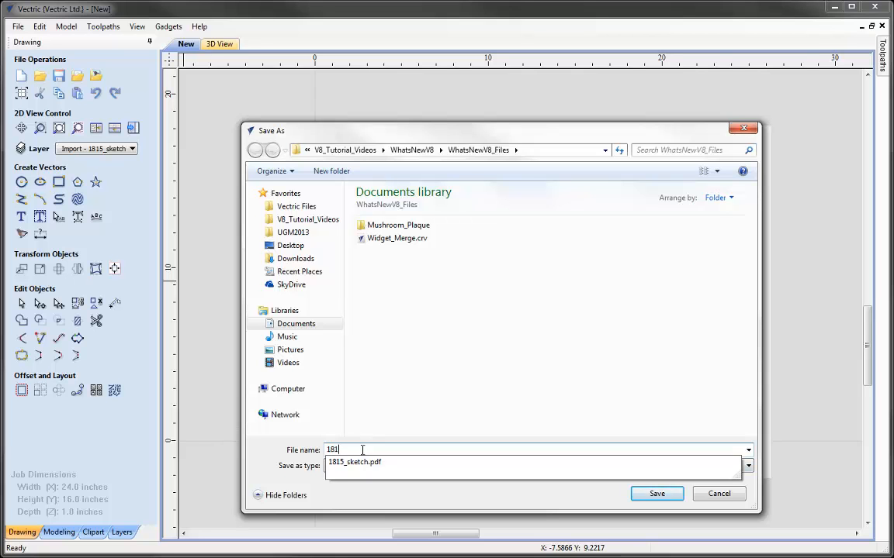
text(5_Sign)
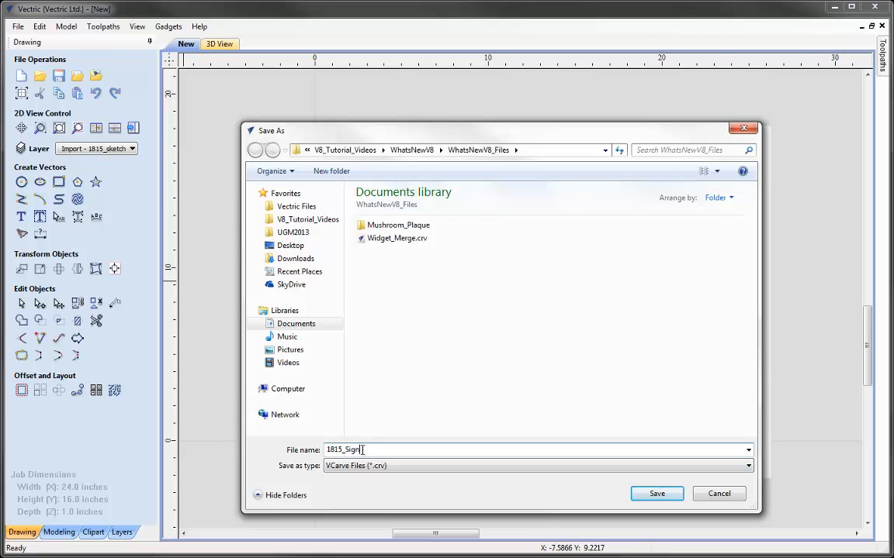
click(658, 494)
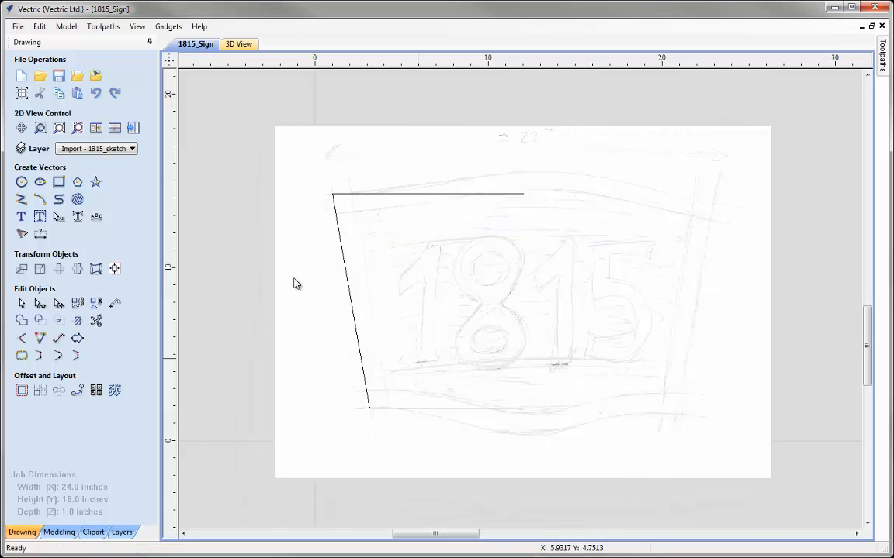
click(17, 27)
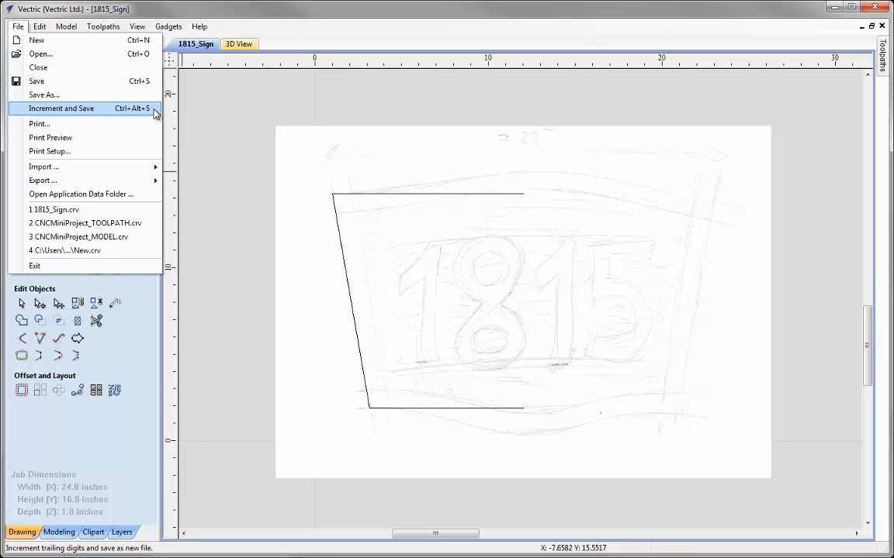
click(200, 112)
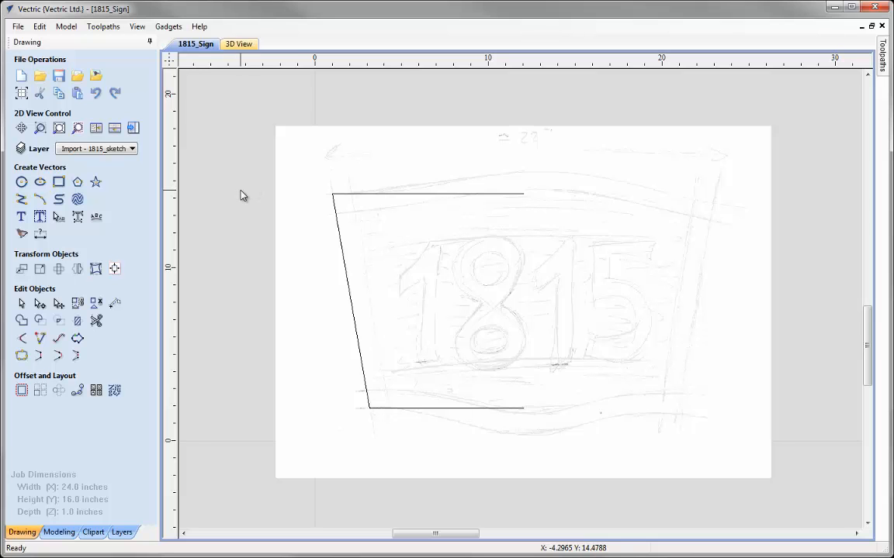
Convert the half outline's upper and lower spans to Bezier curves and select their centre end nodes with the adjacent handles
click(419, 194)
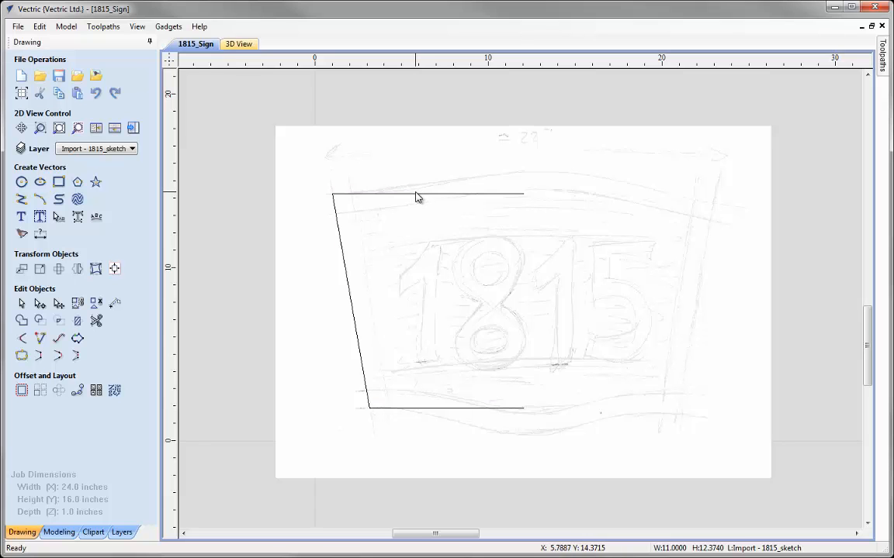
double_click(430, 196)
key(c)
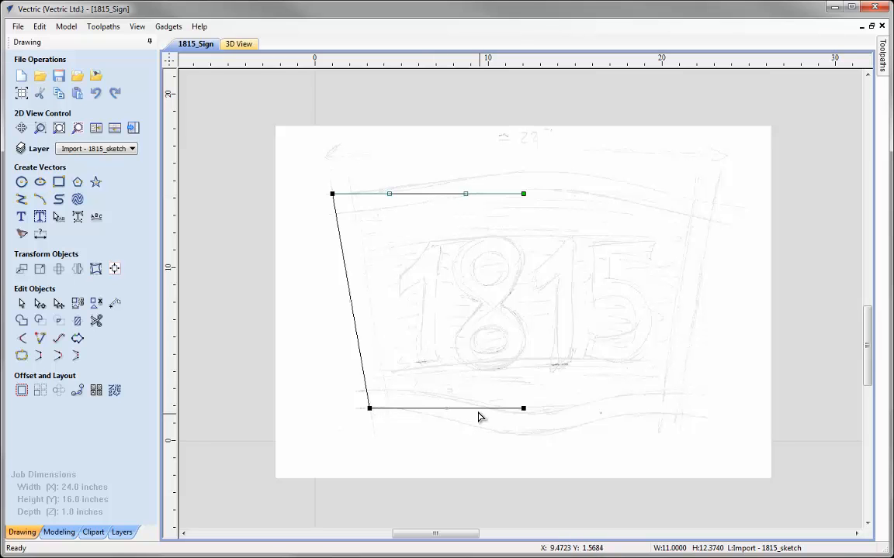
key(c)
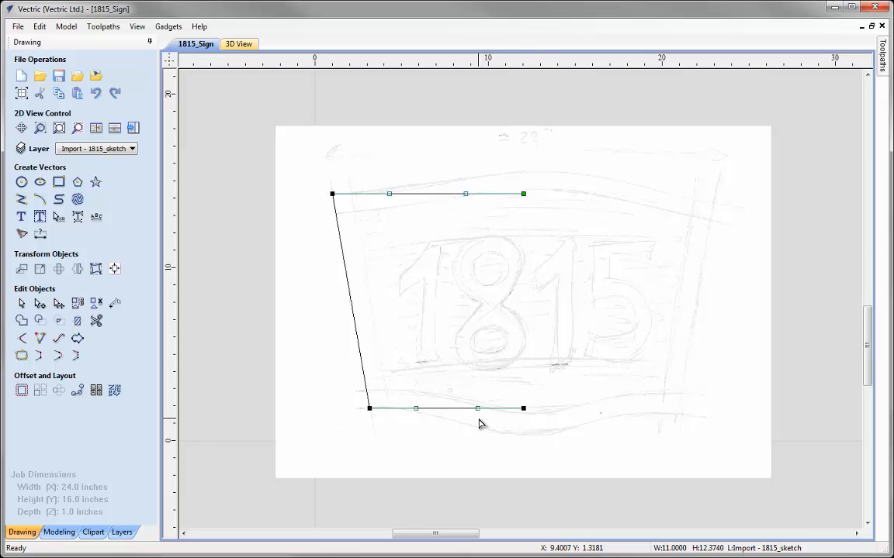
drag(458, 180, 541, 223)
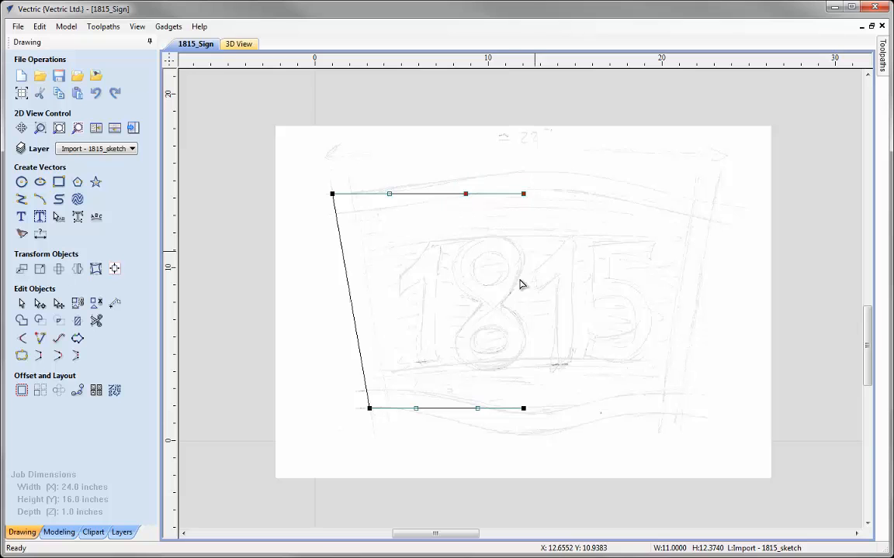
drag(491, 401, 556, 436)
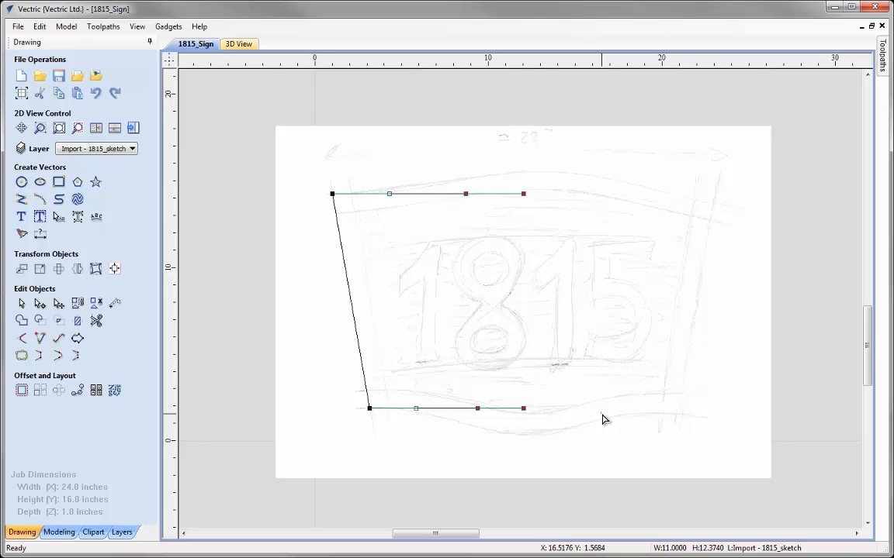
Nudge the selected upper and lower nodes and handles upward together, and return them to the straight position
key(Up)
key(Up)
key(Up)
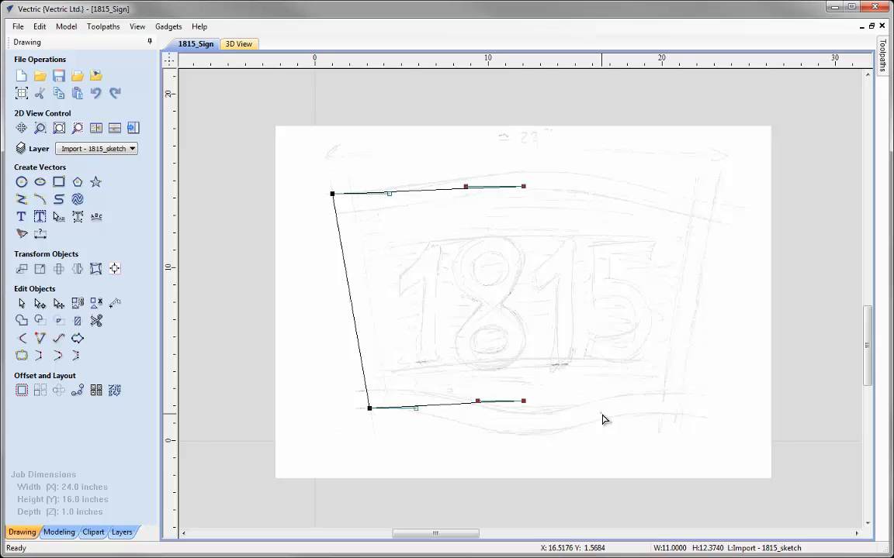
key(Down)
key(Down)
key(Down)
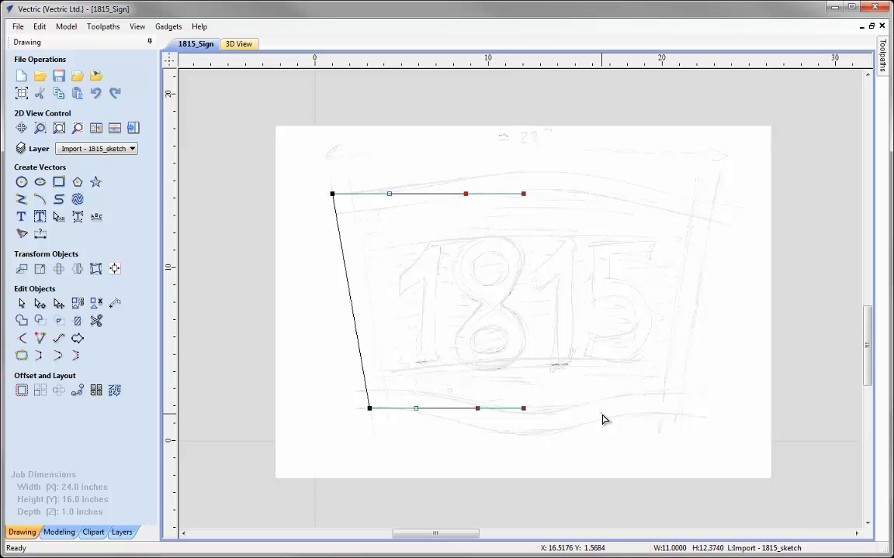
Move the selected nodes apart with horizontal mirror mode to match the sketch, about 14.95 inches high overall, and leave node editing
key(h)
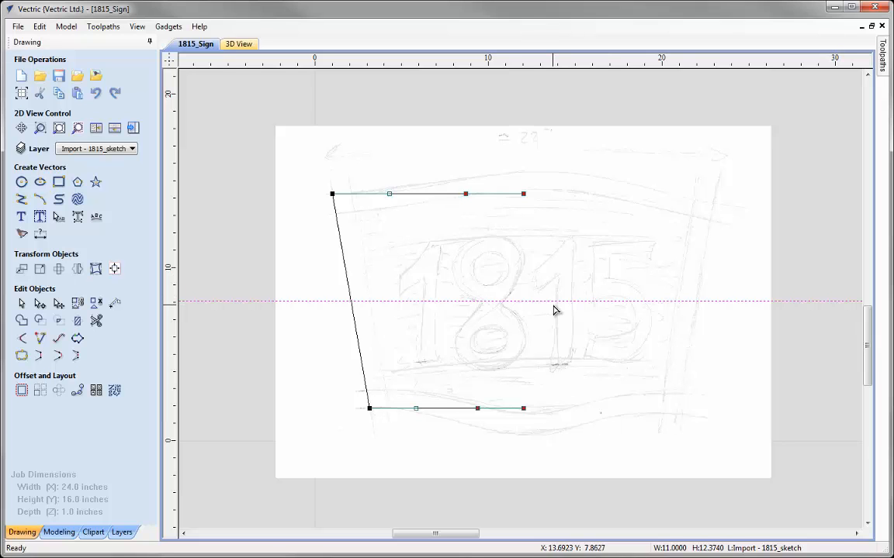
key(Up)
key(Up)
key(Up)
key(Up)
key(Up)
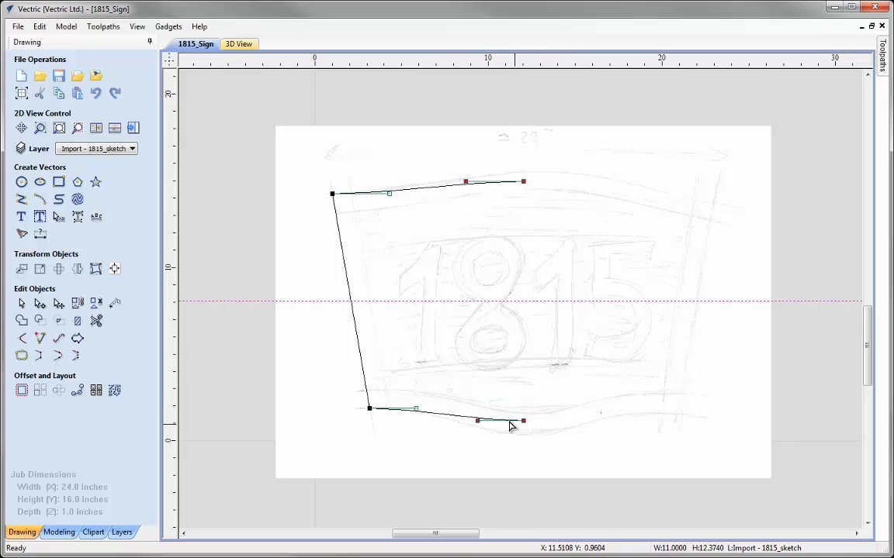
key(Up)
key(Up)
key(Up)
key(Up)
key(Up)
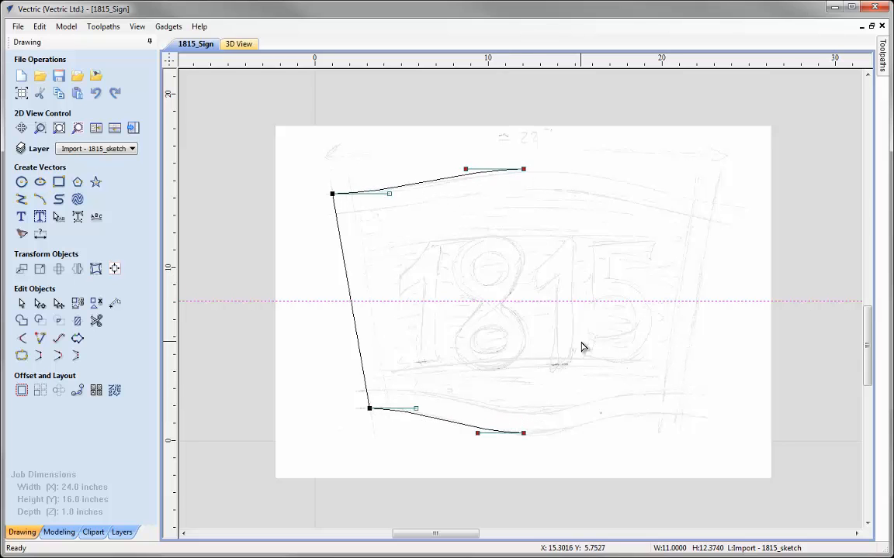
key(Down)
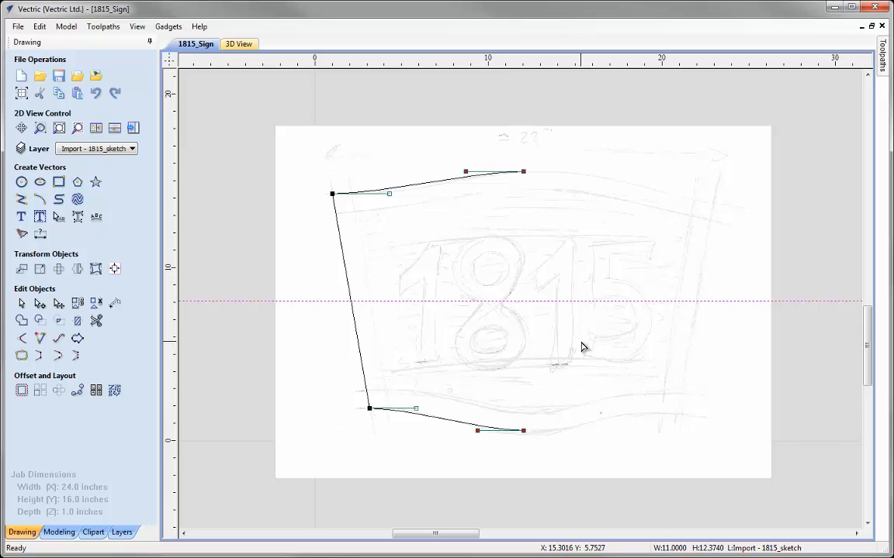
click(587, 346)
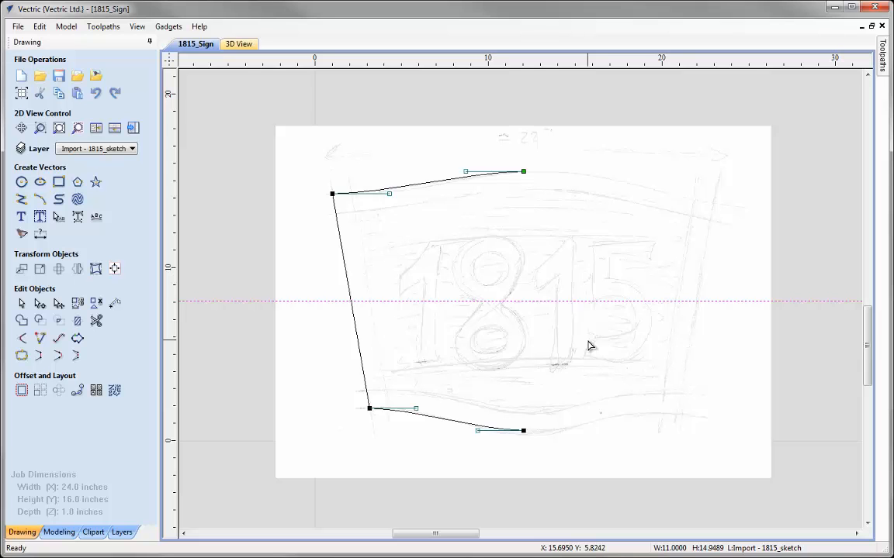
key(Escape)
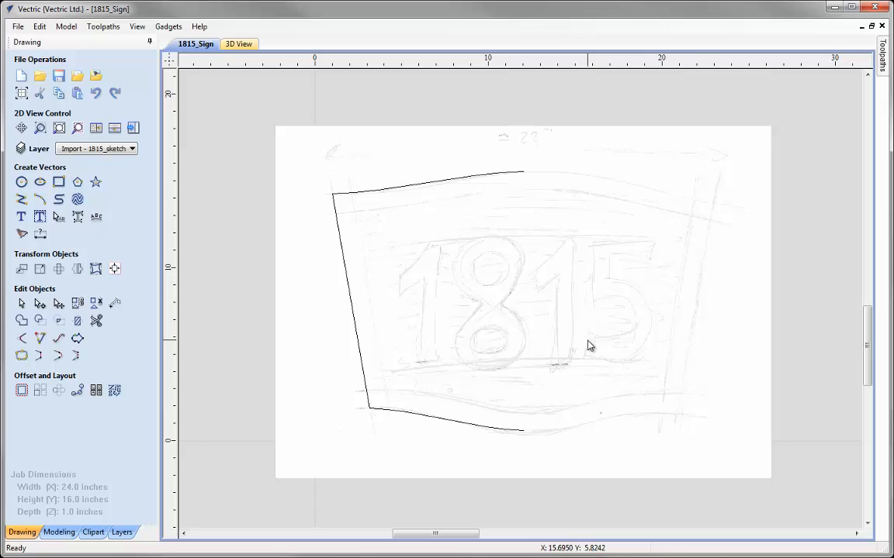
Create a mirrored copy of the half outline on its right side, and join both halves into one closed vector
key(ctrl+a)
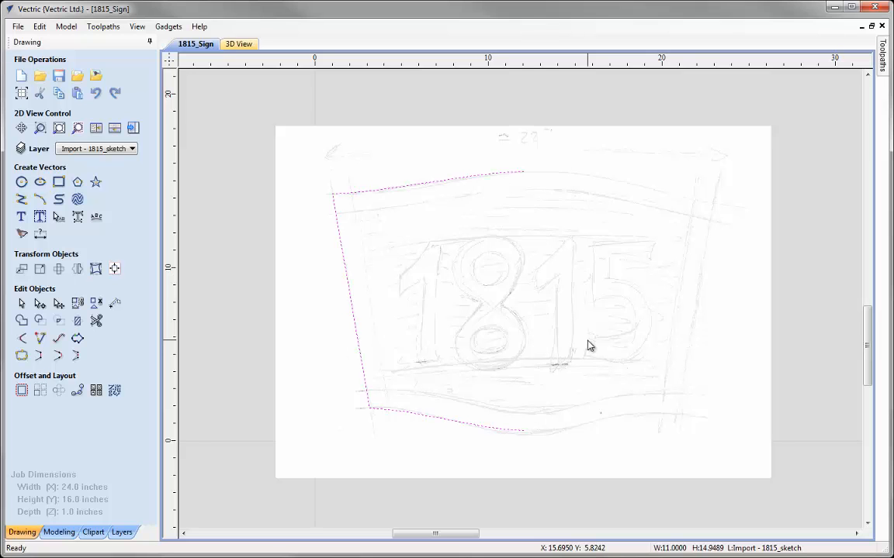
key(ctrl+shift+h)
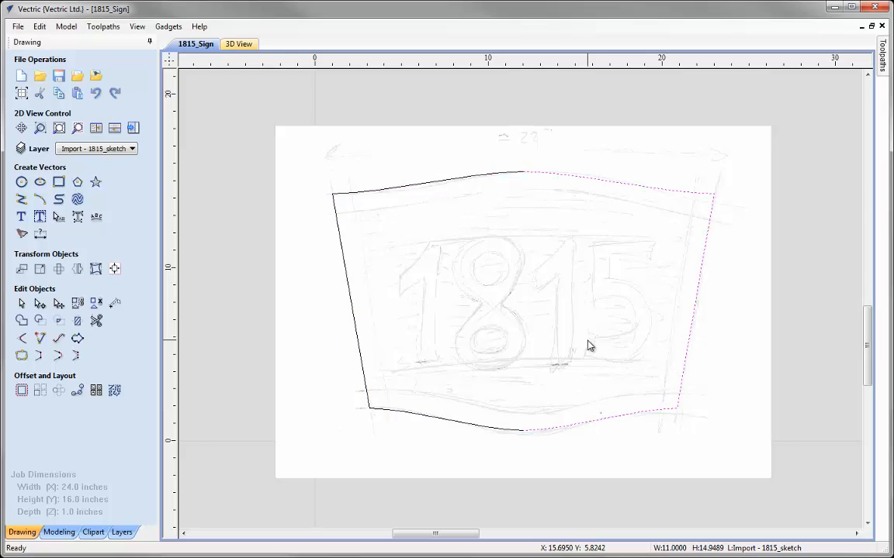
key(ctrl+a)
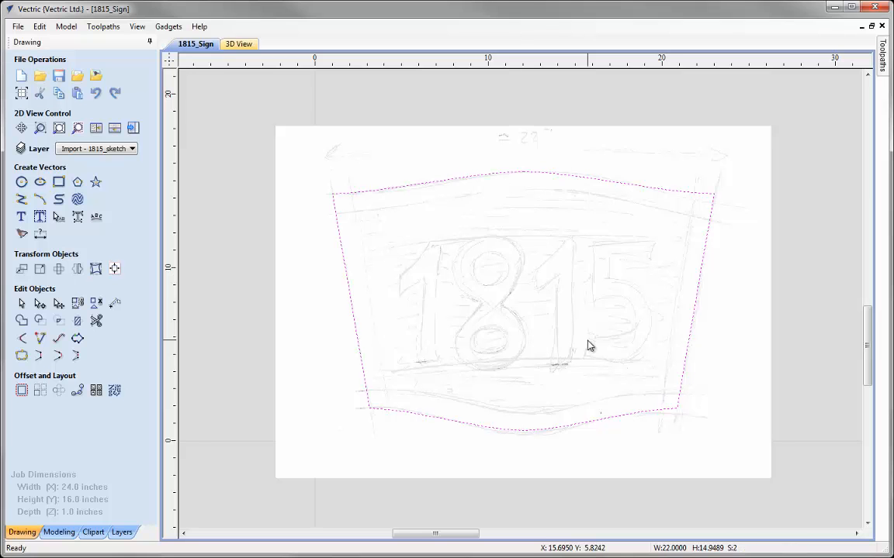
key(j)
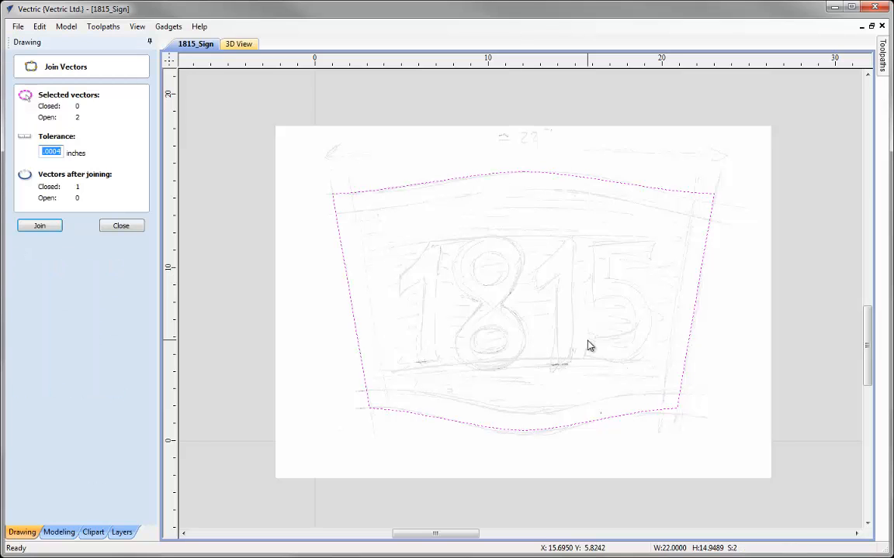
key(Return)
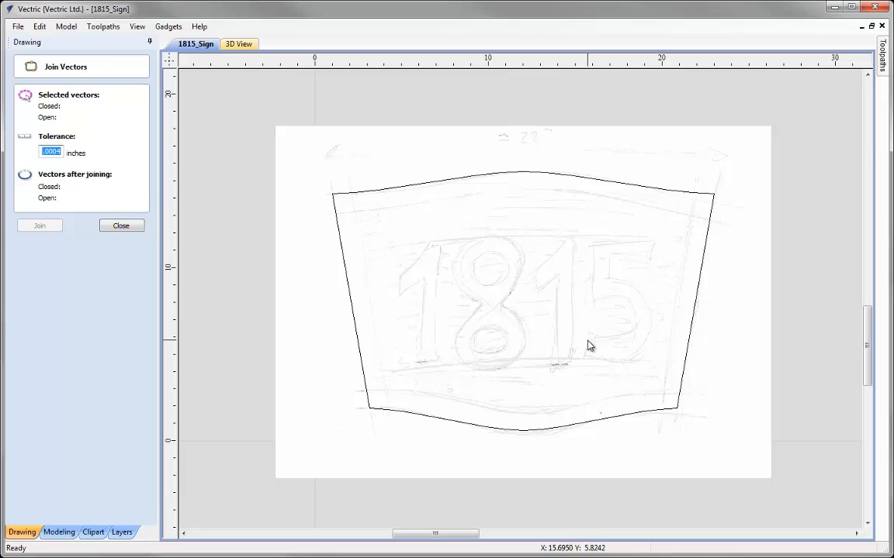
key(Escape)
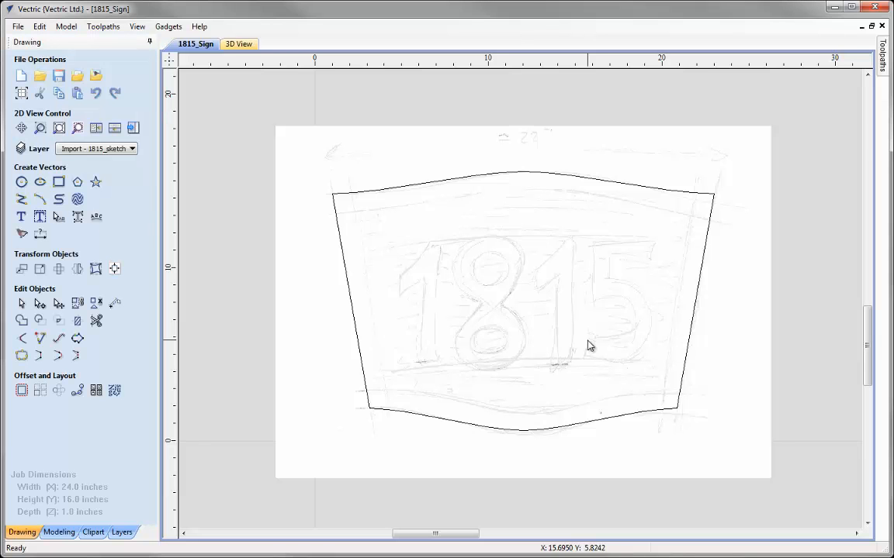
Move the two lower corners' curve handles slightly inward and upward symmetrically with vertical mirror mode, and leave node editing
key(ctrl+a)
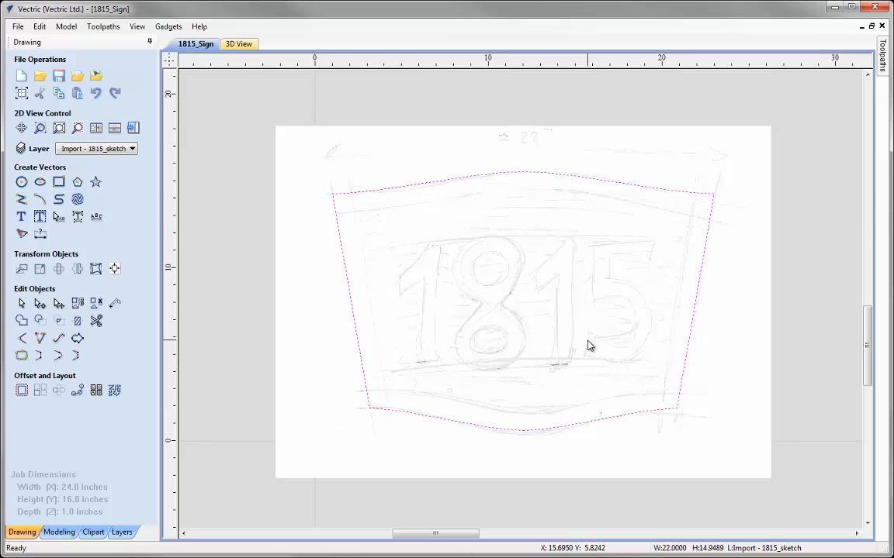
key(n)
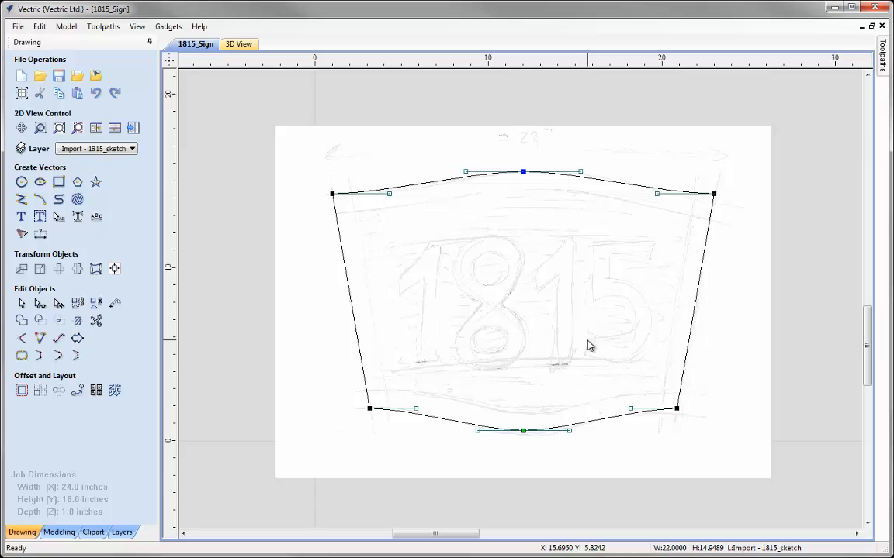
key(v)
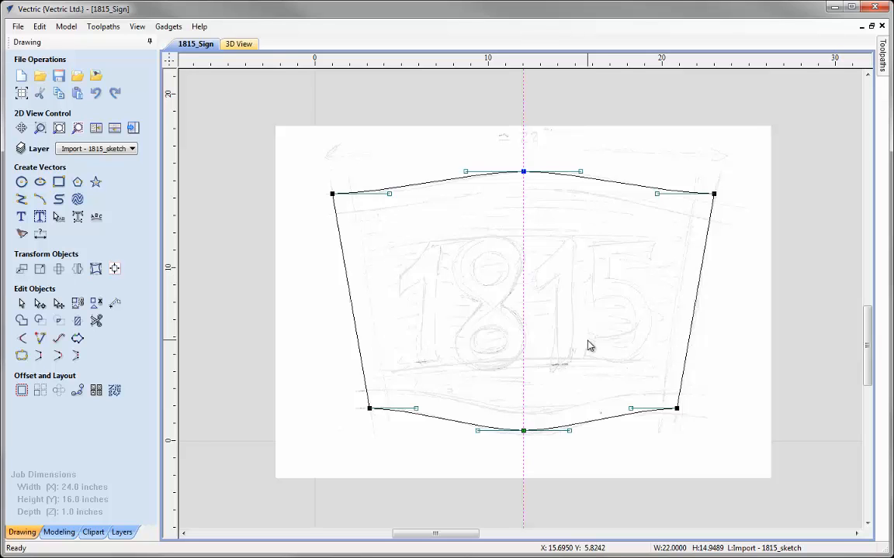
click(416, 411)
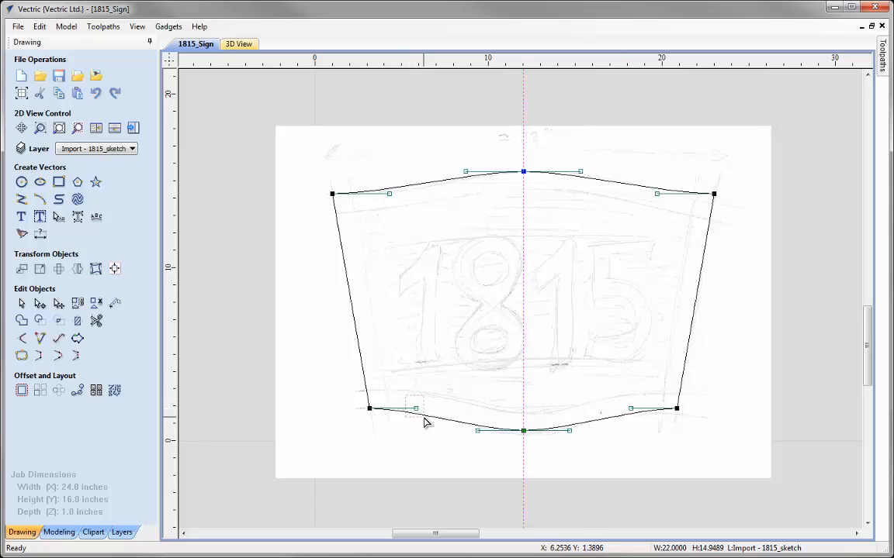
shift+click(630, 409)
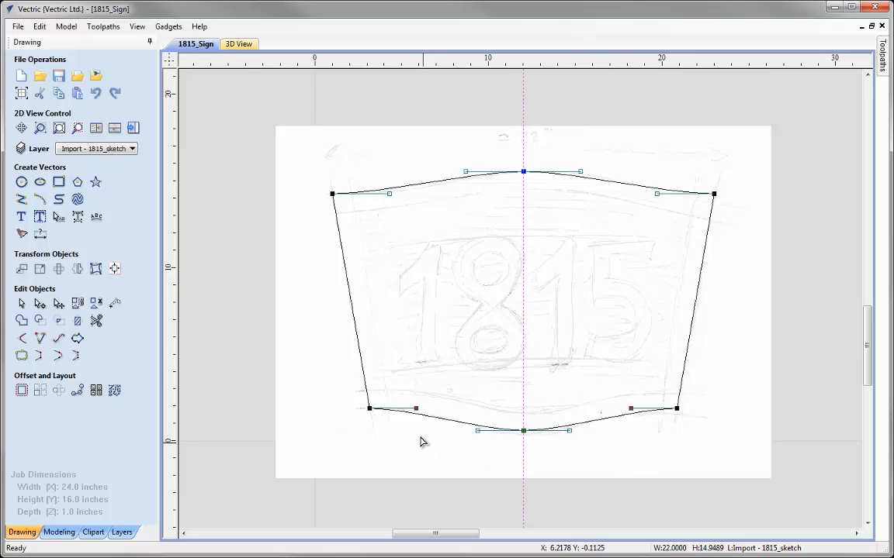
mouse_move(416, 409)
mouse_down()
mouse_move(420, 384)
mouse_move(423, 397)
mouse_move(462, 376)
mouse_move(397, 360)
mouse_move(453, 355)
mouse_move(404, 402)
mouse_up()
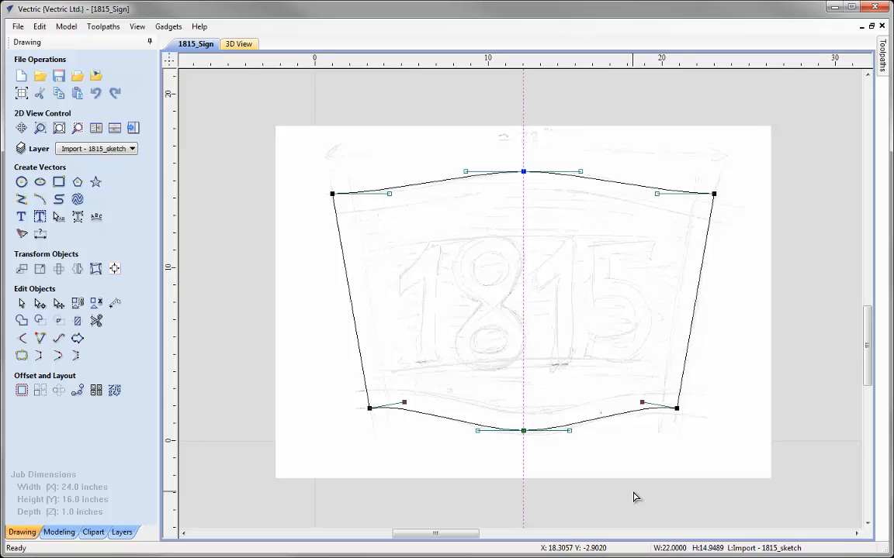
key(Escape)
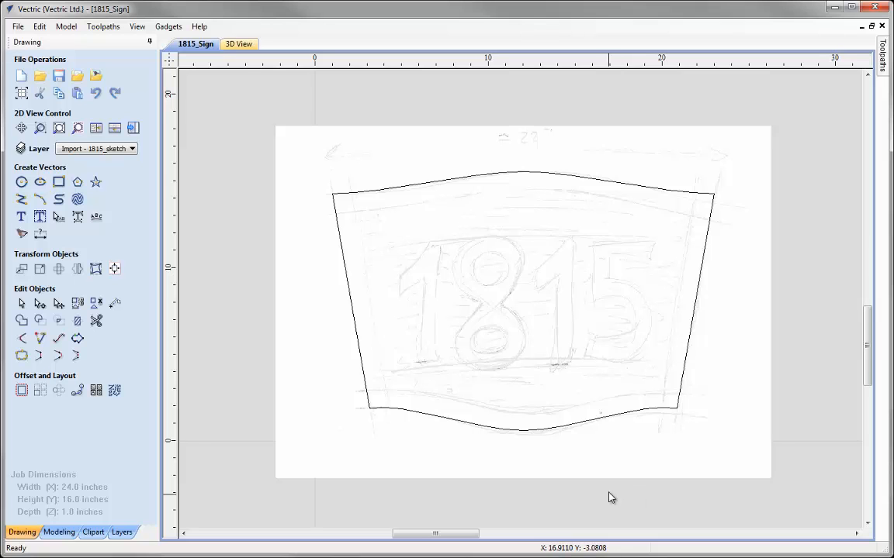
Measure the sketched border's width at the sign's upper centre, from the outline to the inner border line
click(114, 304)
click(523, 173)
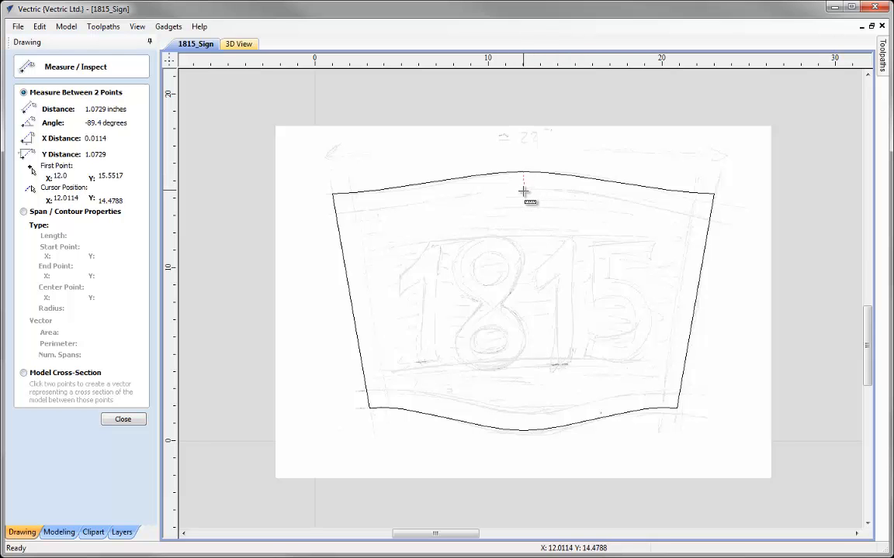
click(523, 188)
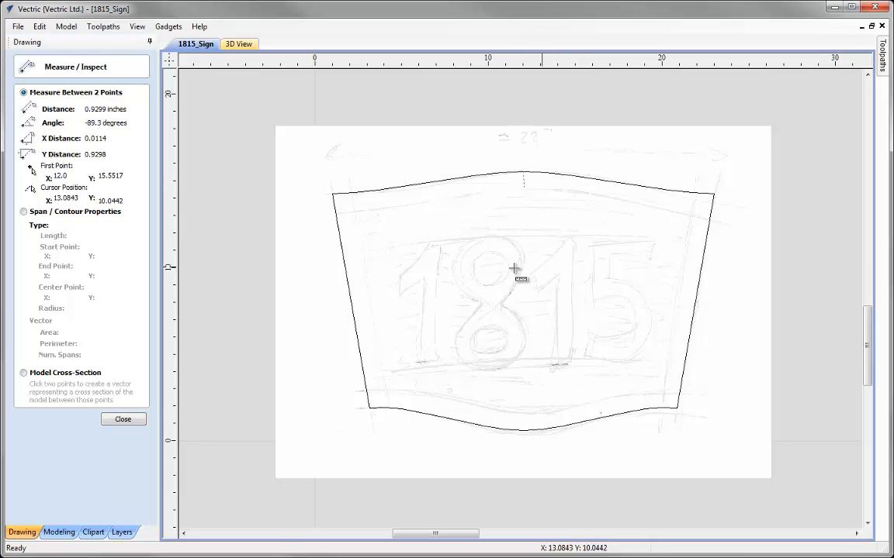
click(122, 419)
Offset the sign outline inwards by 1 inch, keeping the original vector
click(343, 254)
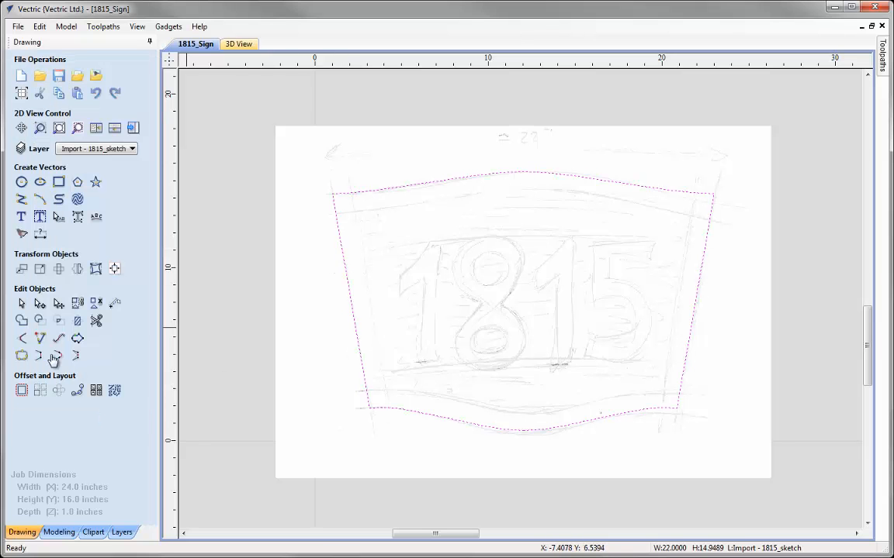
click(21, 392)
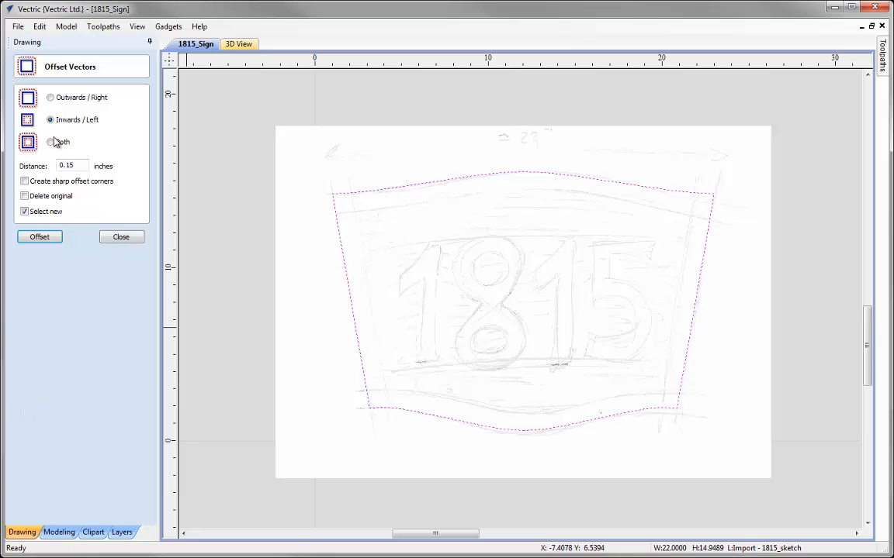
drag(76, 165, 43, 168)
text(1)
click(51, 240)
click(118, 240)
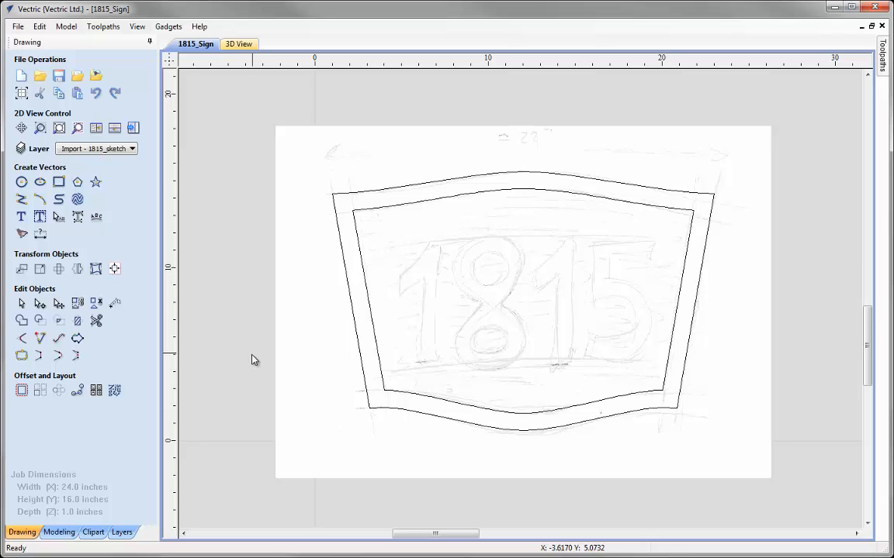
Save an incremented version of the job and check the saved sign files in the project folder without saving again
click(17, 30)
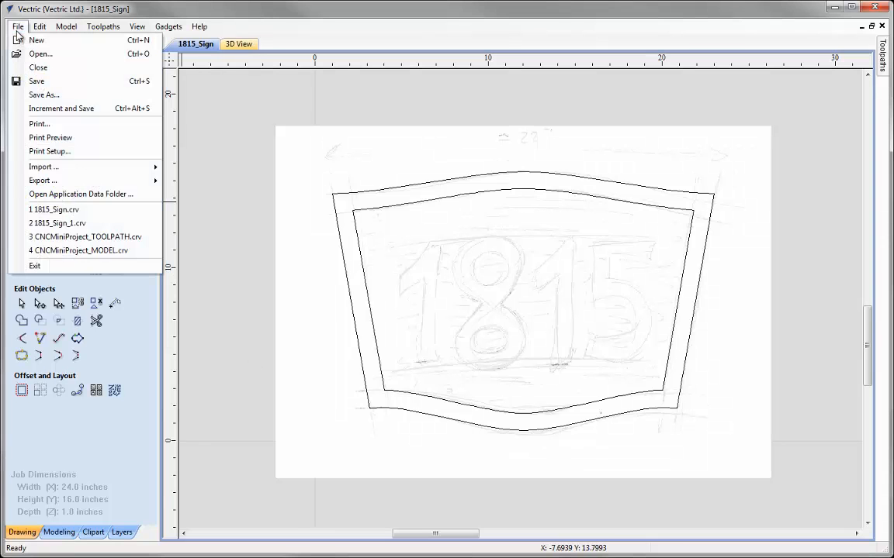
click(49, 106)
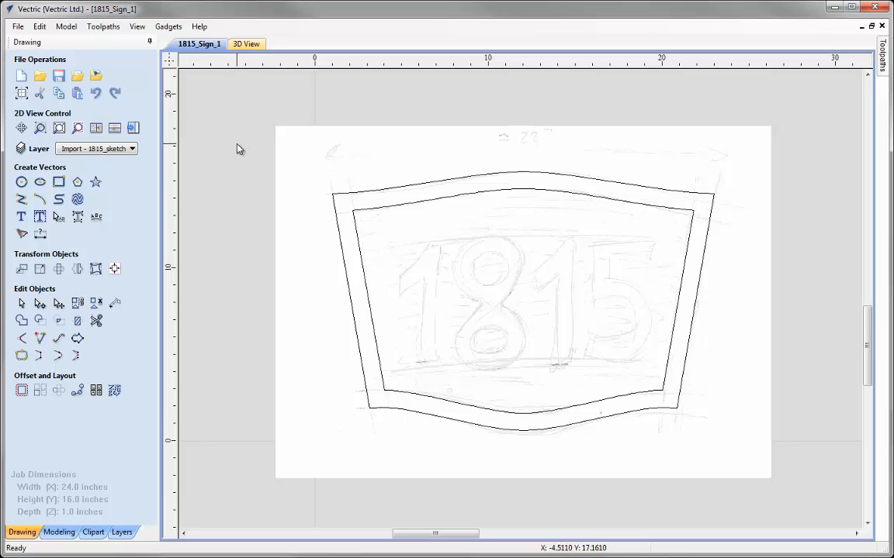
click(17, 26)
click(40, 95)
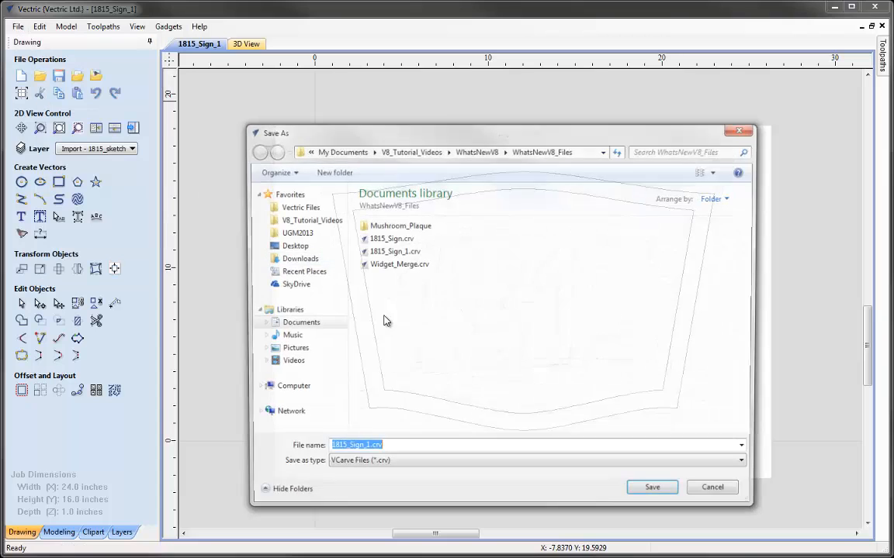
click(388, 239)
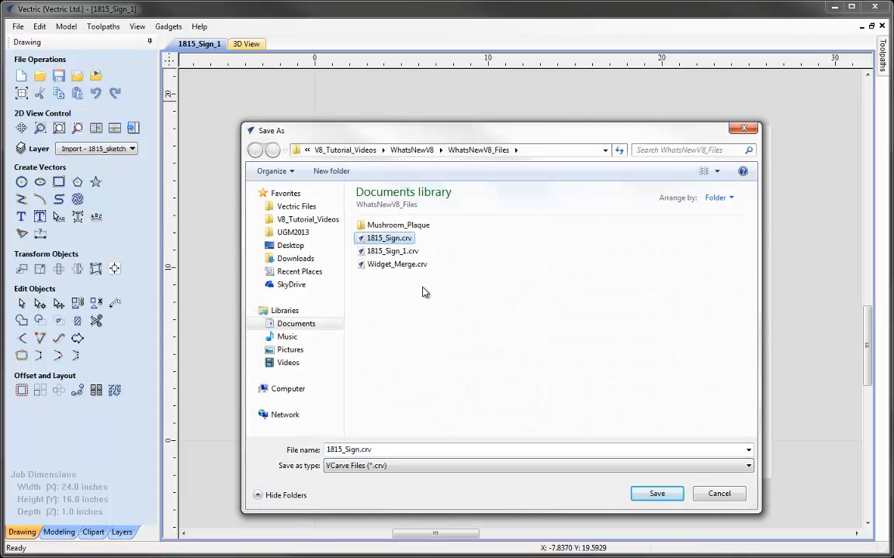
click(395, 252)
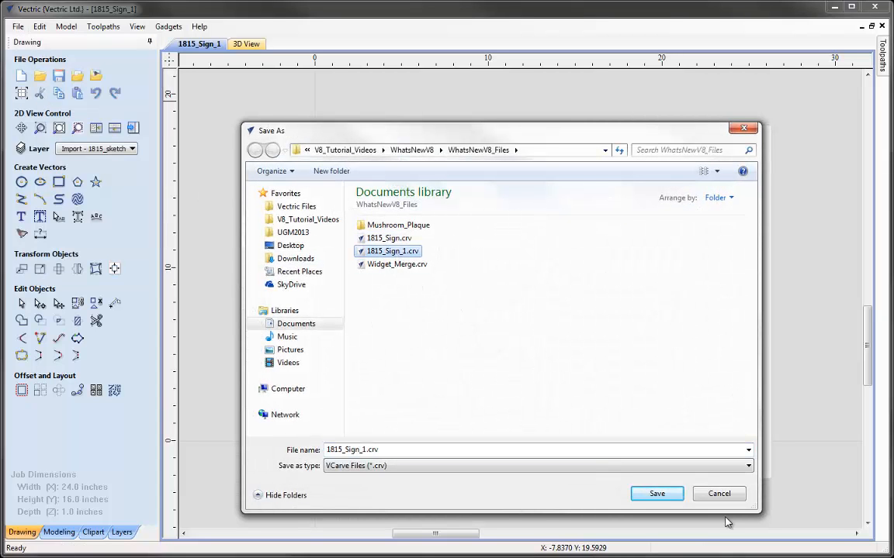
click(718, 493)
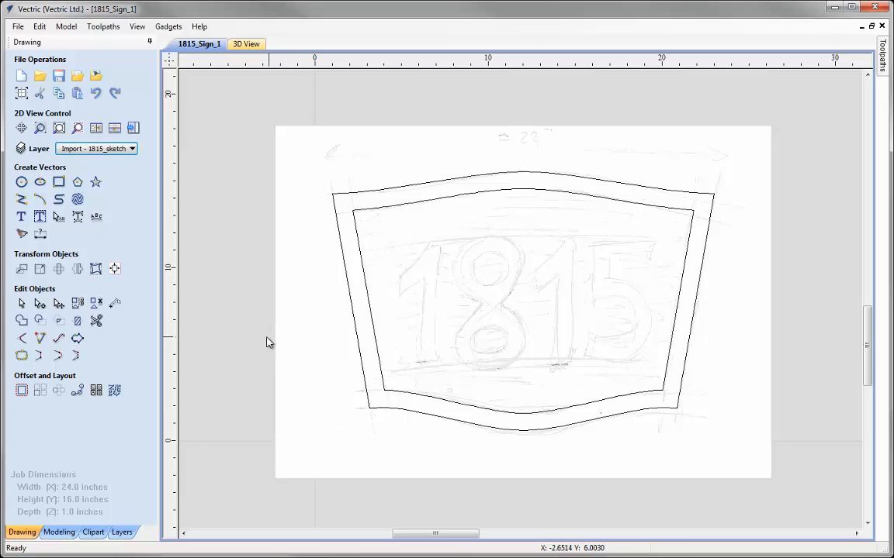
Create the text 1815 in Trebuchet MS, 7.0 inches high with centre alignment, and centre it in the job
click(24, 220)
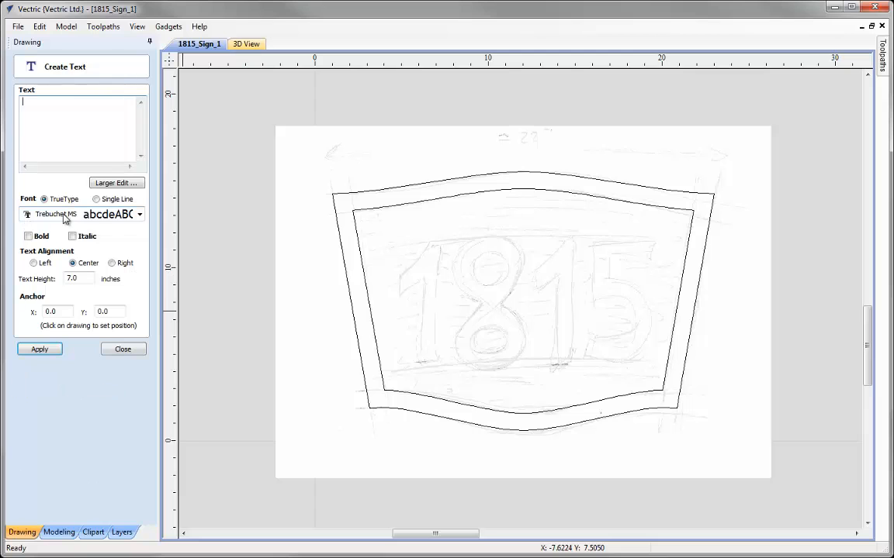
click(59, 129)
click(59, 350)
click(121, 349)
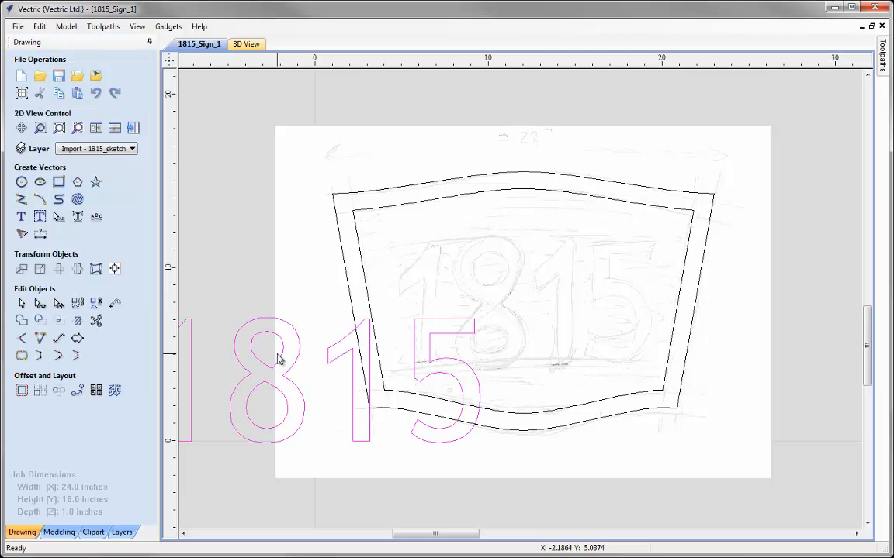
key(F9)
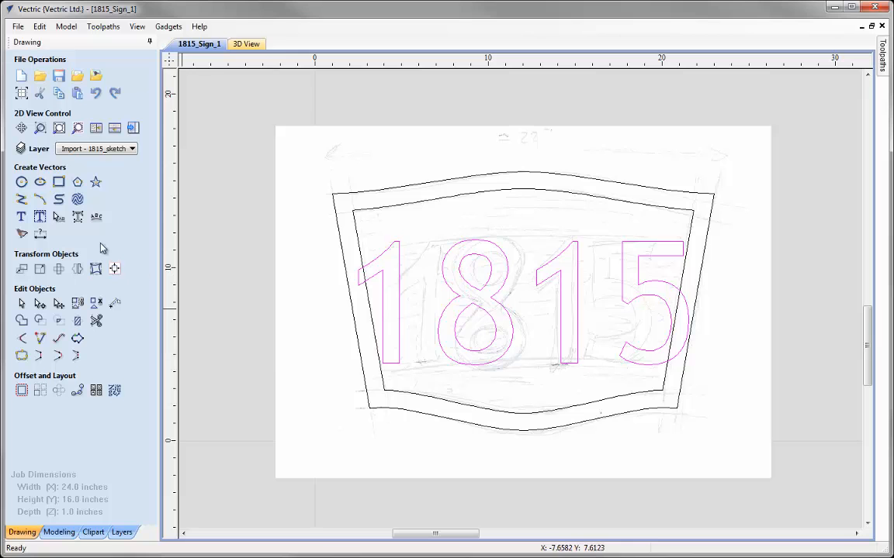
Kern the 1815 text interactively, tightening the gaps between the first 1 and the 8 and between the 8 and the second 1
click(59, 218)
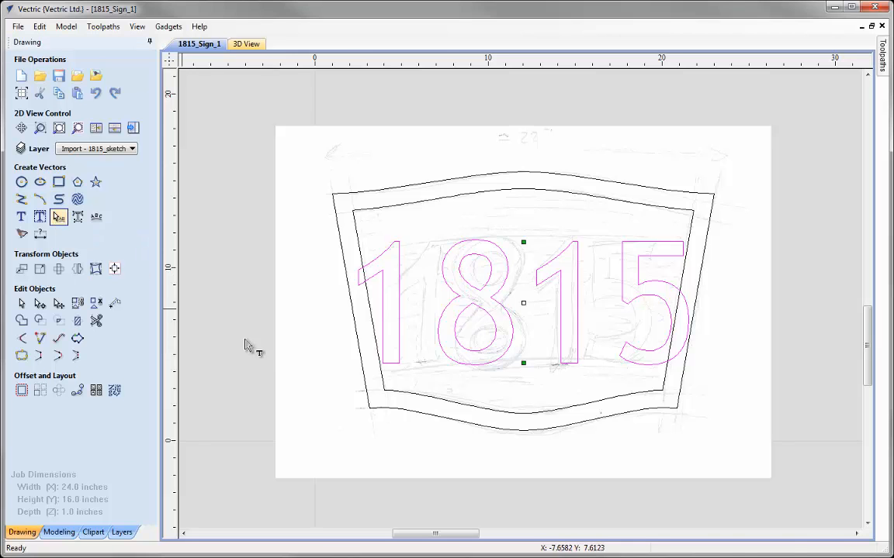
click(418, 314)
click(418, 314)
click(417, 315)
click(422, 319)
click(424, 323)
click(512, 334)
click(513, 333)
click(513, 333)
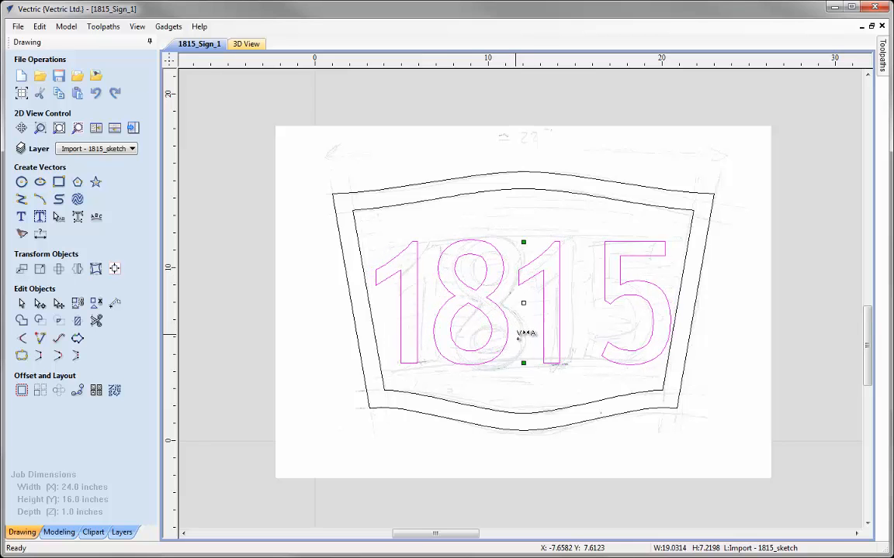
Tighten the kerning between the second 1 and the 5 to match the sketch, and leave text editing with nothing selected
click(583, 332)
click(583, 332)
click(588, 346)
click(587, 343)
click(576, 339)
click(22, 304)
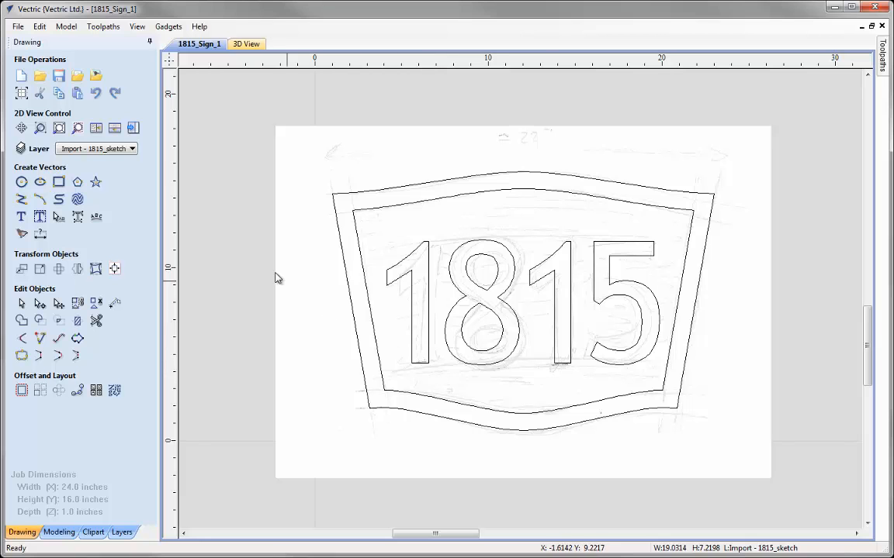
Select all vectors and move them from the Import - 1815_sketch layer to Layer 1
click(131, 151)
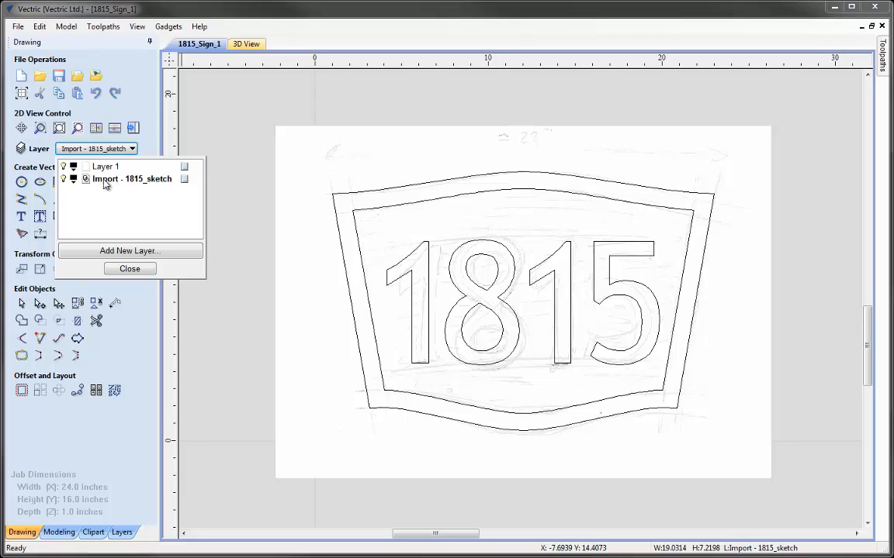
click(148, 271)
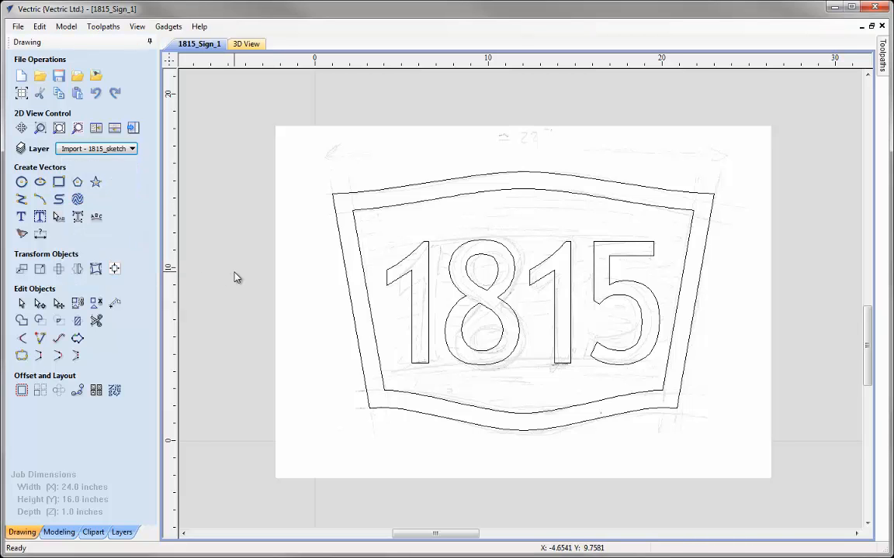
key(ctrl+a)
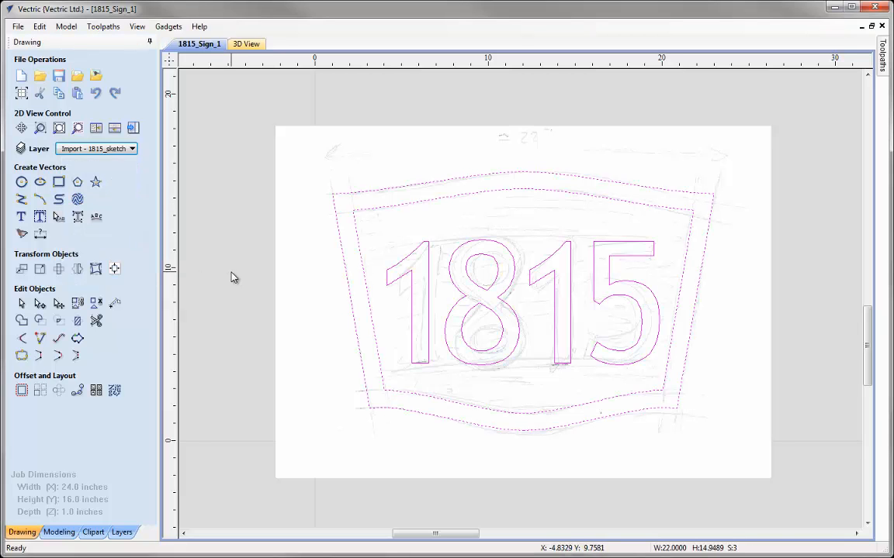
right_click(329, 158)
mouse_move(373, 486)
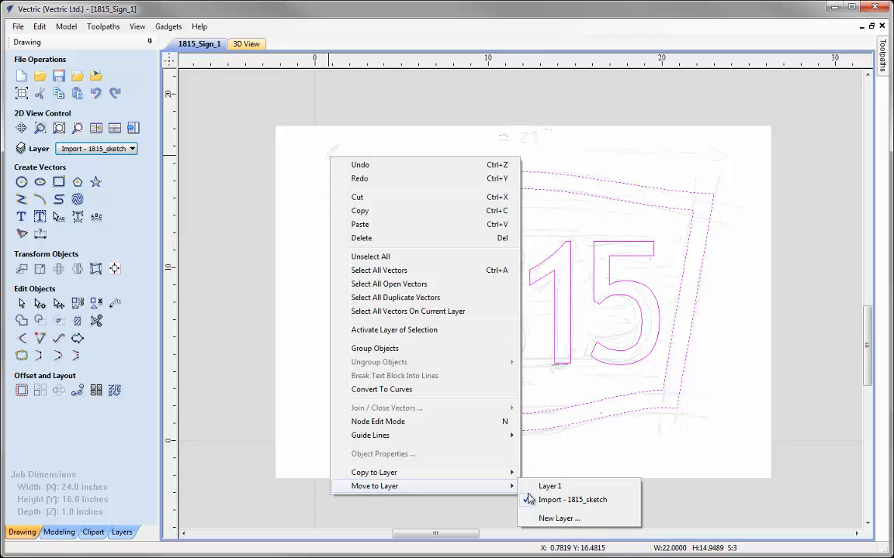
click(546, 488)
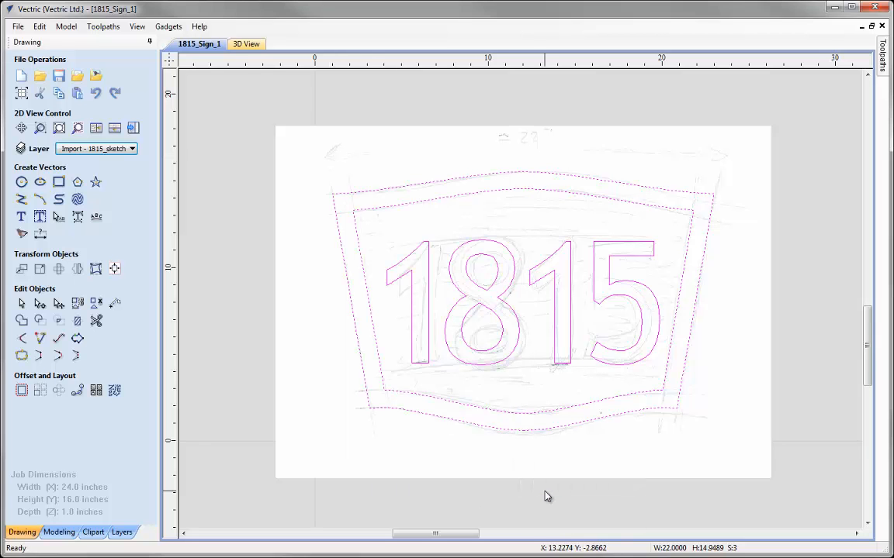
Move the Import - 1815_sketch layer above Layer 1, hide it, make Layer 1 active and clear the vector selection
click(122, 532)
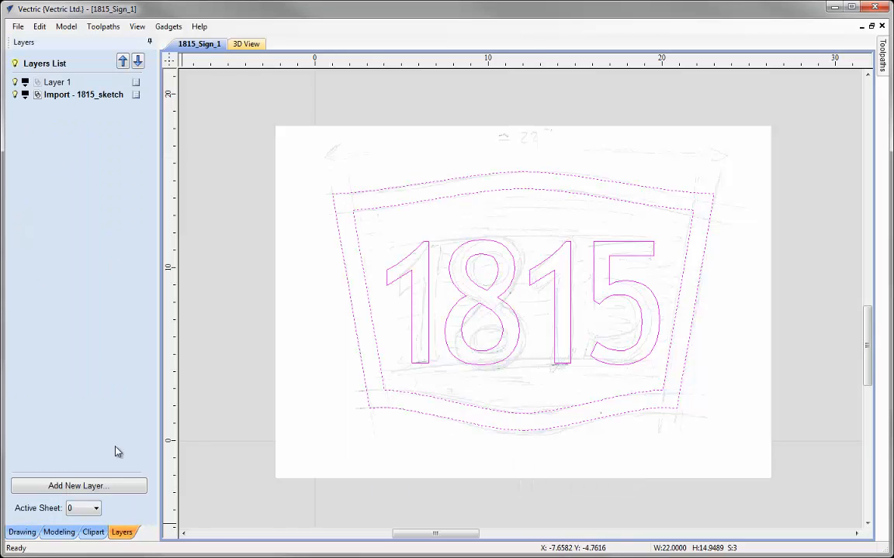
click(123, 61)
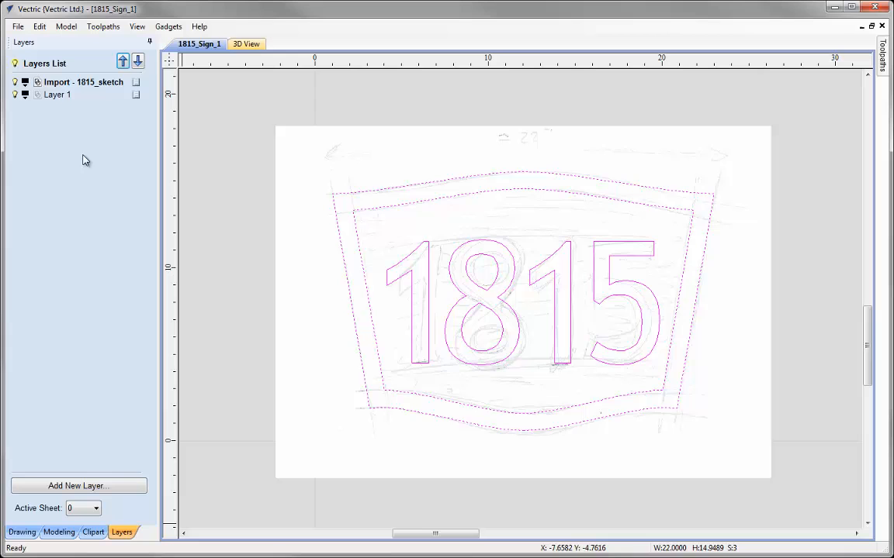
click(15, 83)
click(60, 95)
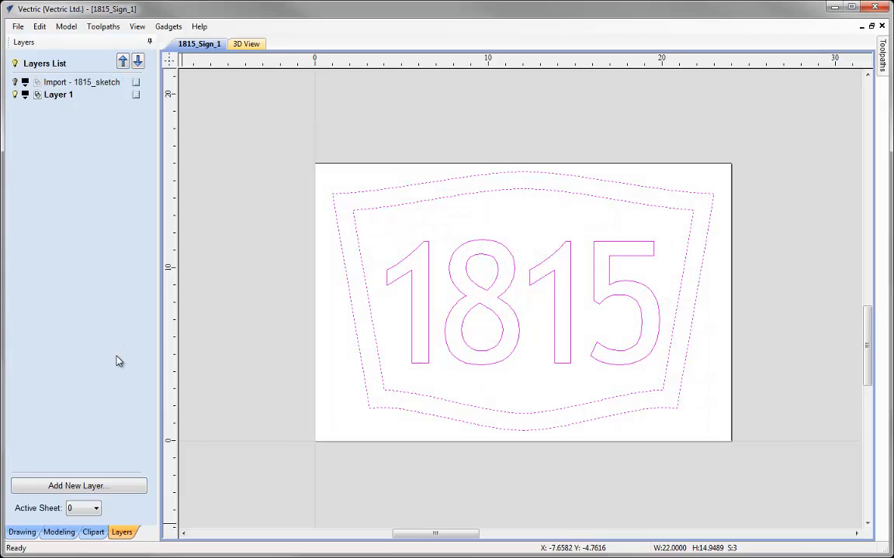
click(21, 532)
click(227, 375)
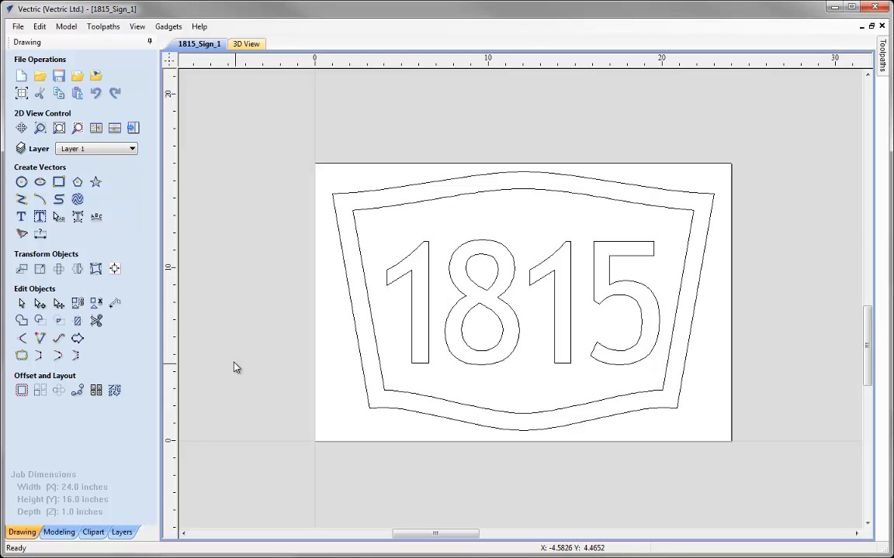
Create a square-cornered rectangle 8.0 inches wide and 2.0 inches high, and centre it in the job
click(58, 182)
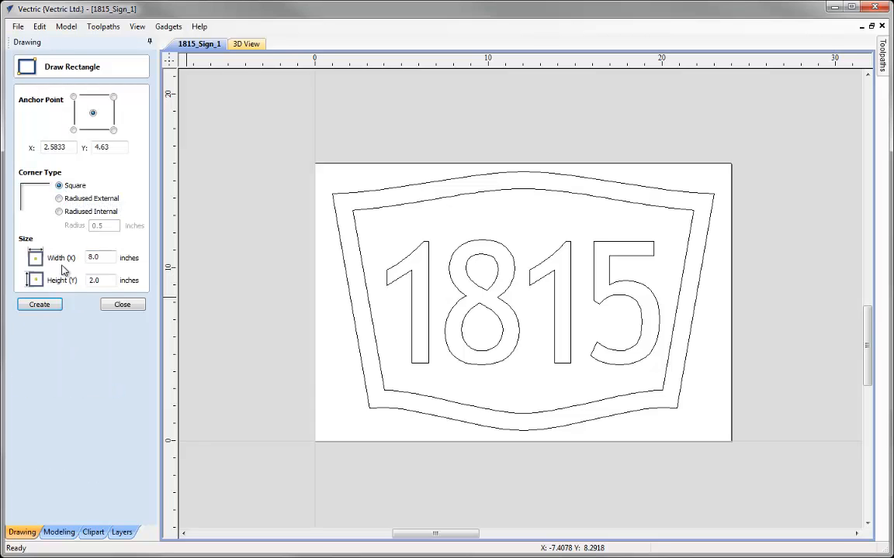
click(39, 306)
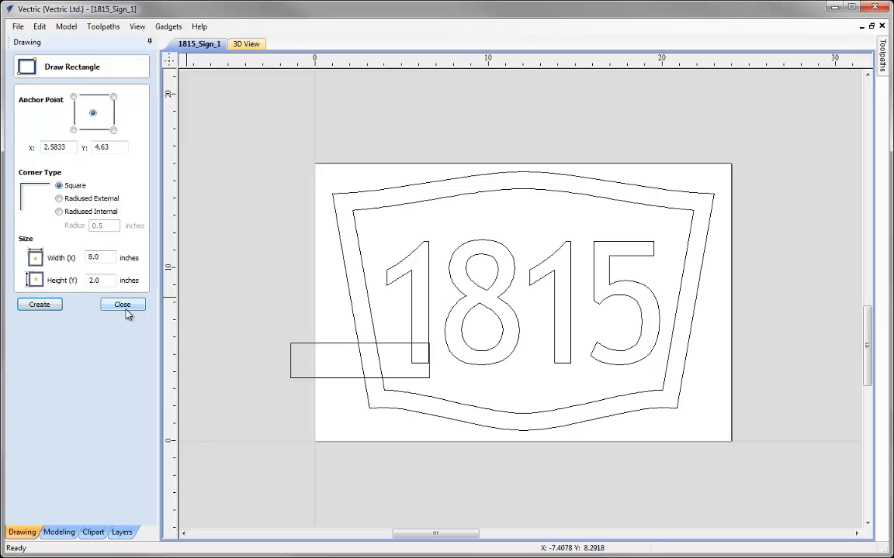
click(124, 307)
click(314, 385)
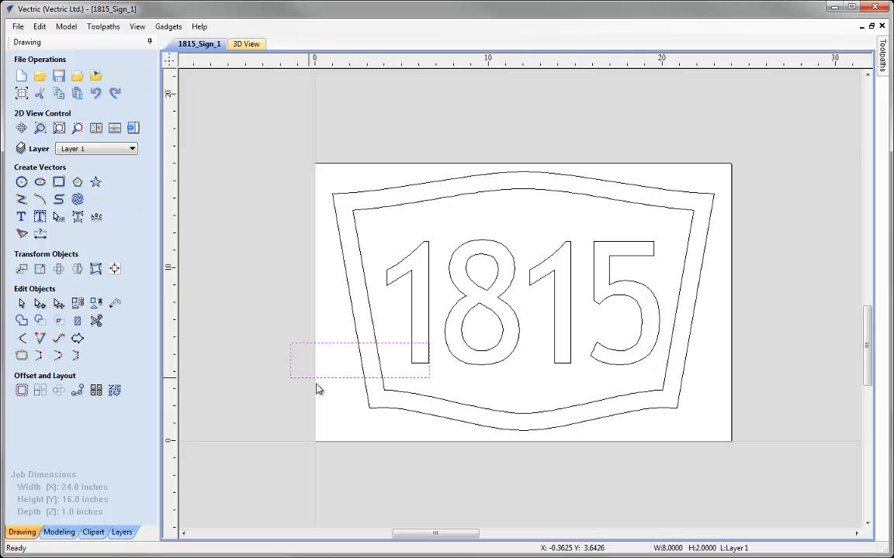
key(F9)
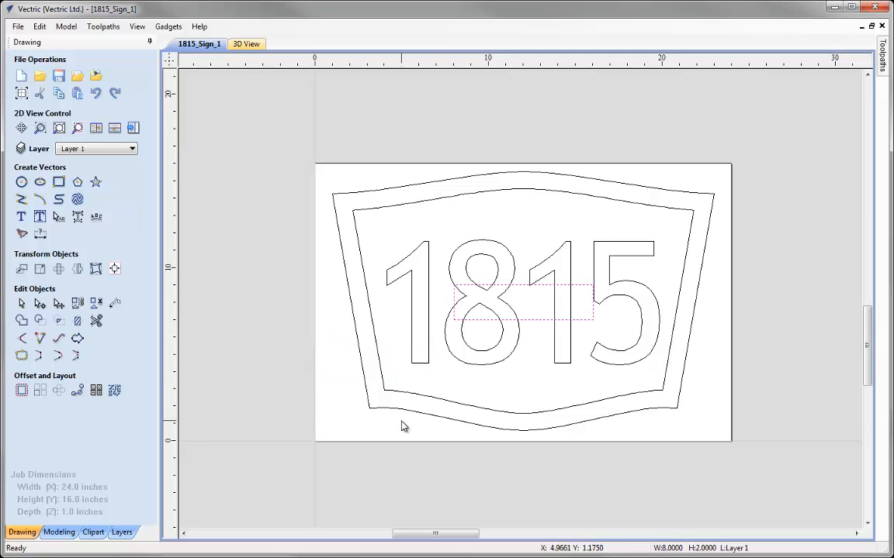
Move the rectangle straight down below the digits, and centre it together with the 1815 text in the job
click(534, 323)
drag(535, 323, 544, 417)
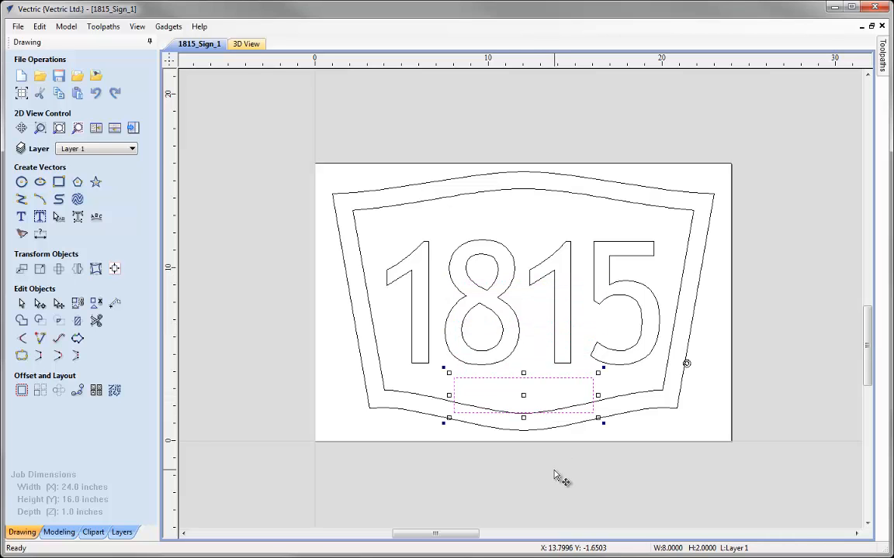
shift+click(504, 364)
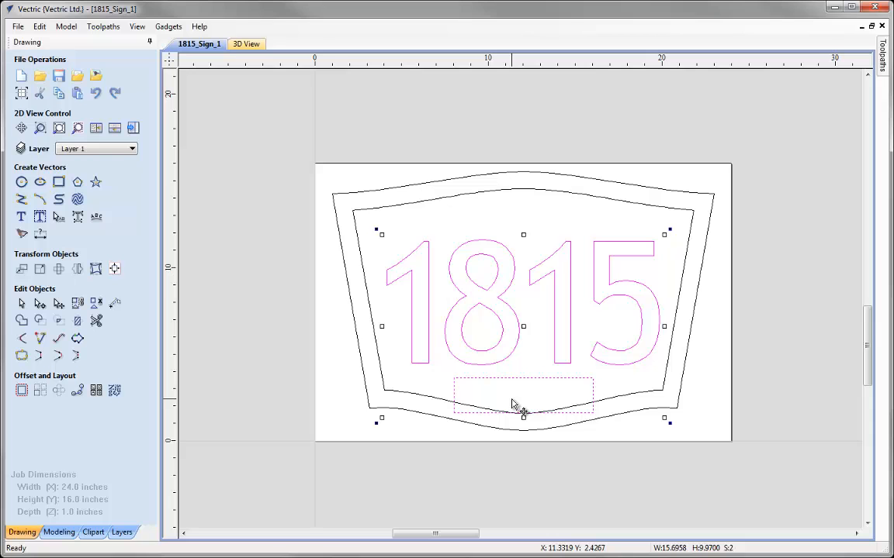
key(F9)
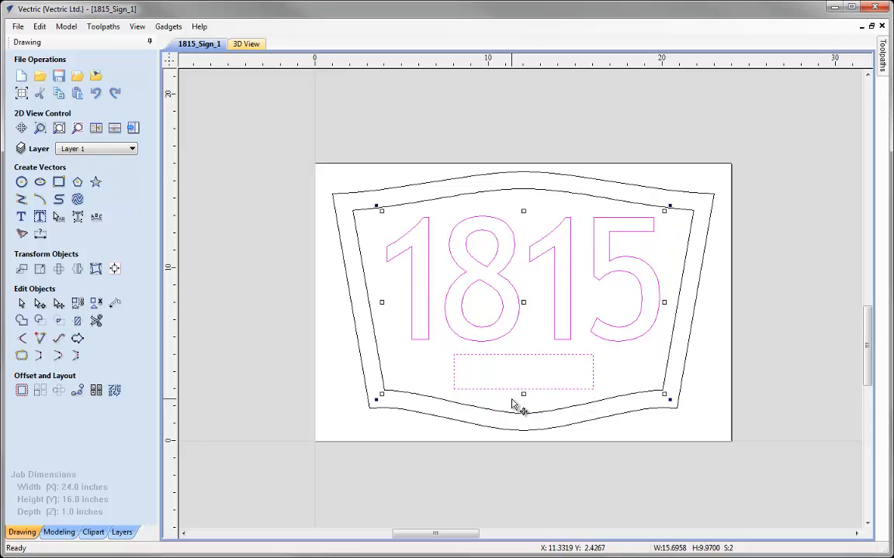
click(241, 381)
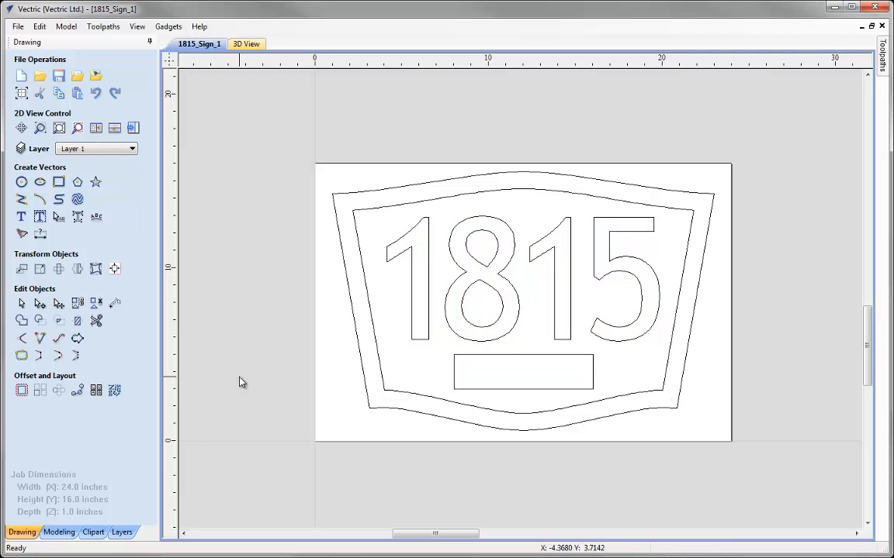
Highlight the inner border, the 1815 text and the rectangle together to review them, and clear the selection
click(374, 335)
shift+click(422, 340)
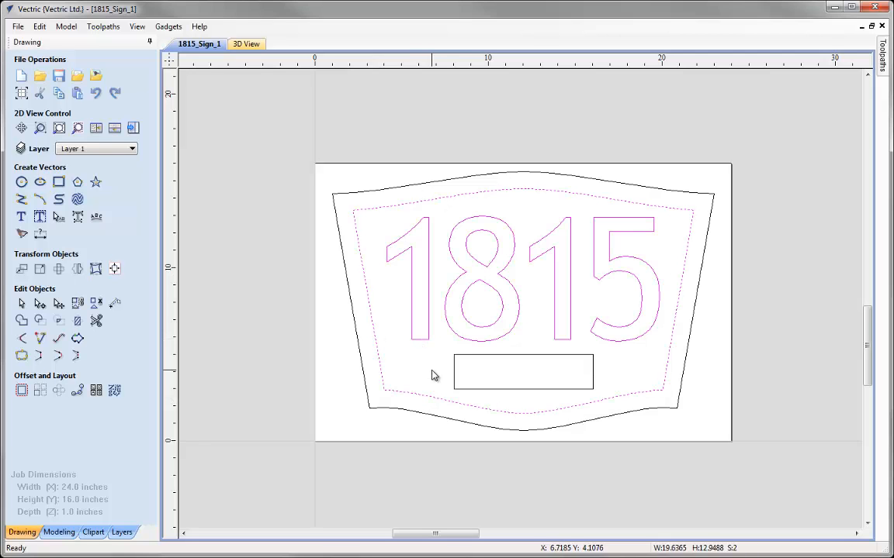
shift+click(459, 388)
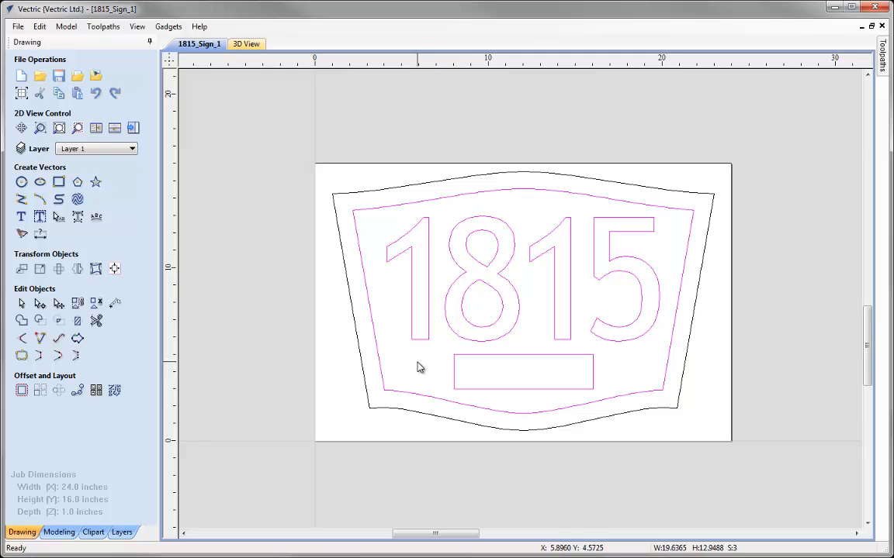
click(418, 388)
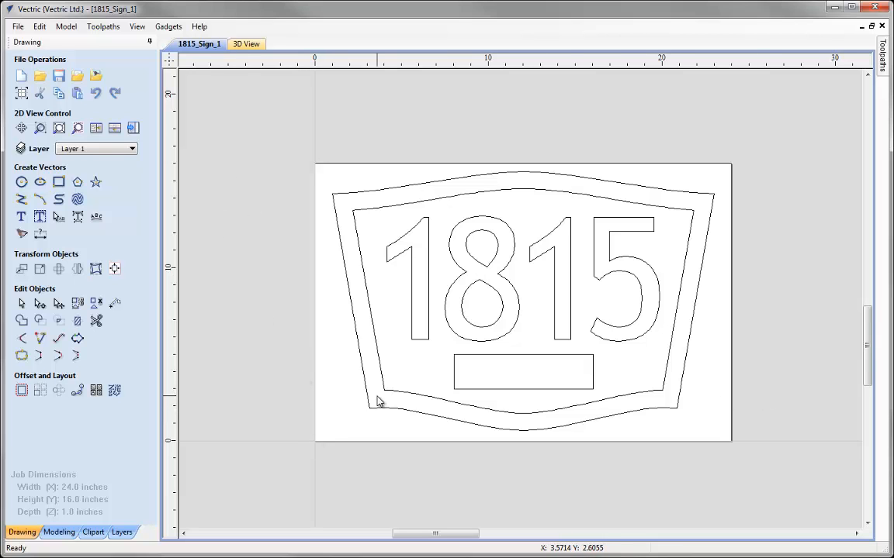
Draw a three-point arc from X 0, Y 0 to about X -6.8, Y 15.9 beside the job, with a radius of about 21.7 inches
click(40, 202)
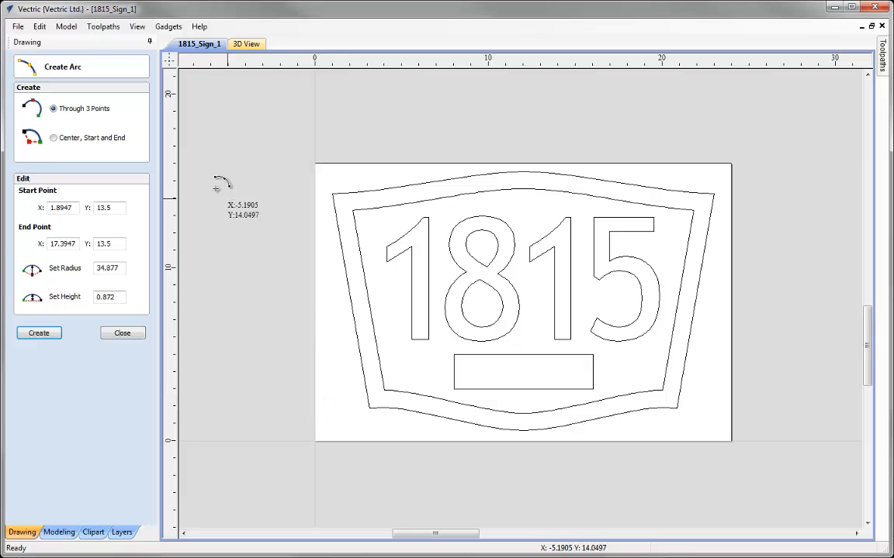
click(196, 165)
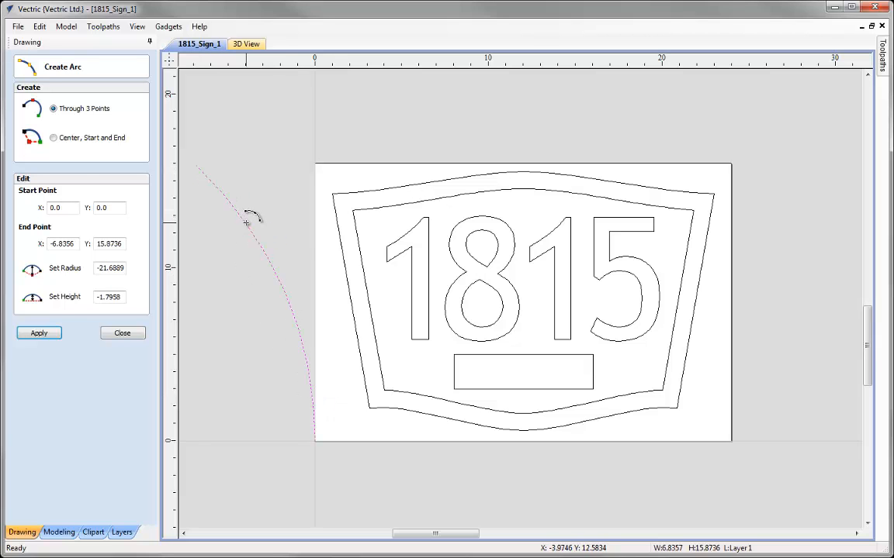
click(246, 223)
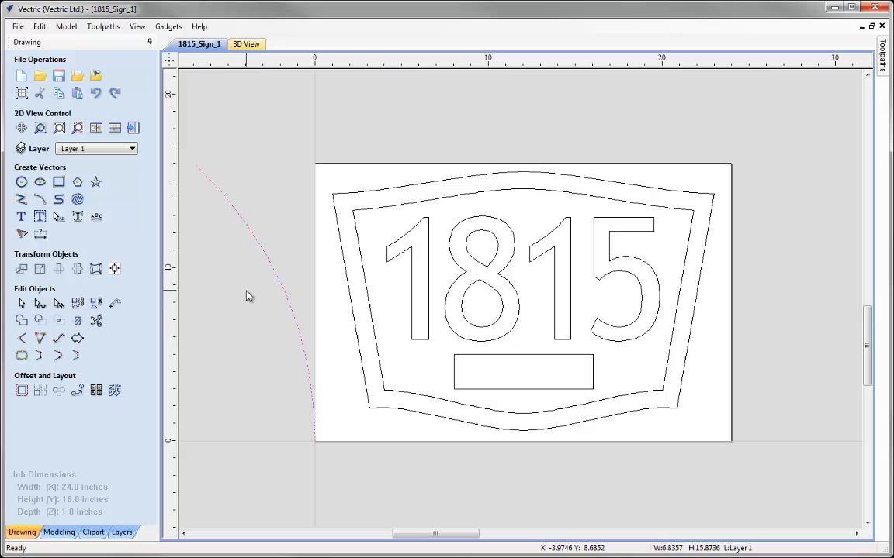
Array-copy the arc in 1 row and 50 columns, using an offset spacing of 0.4 in X and 0 in Y
click(39, 391)
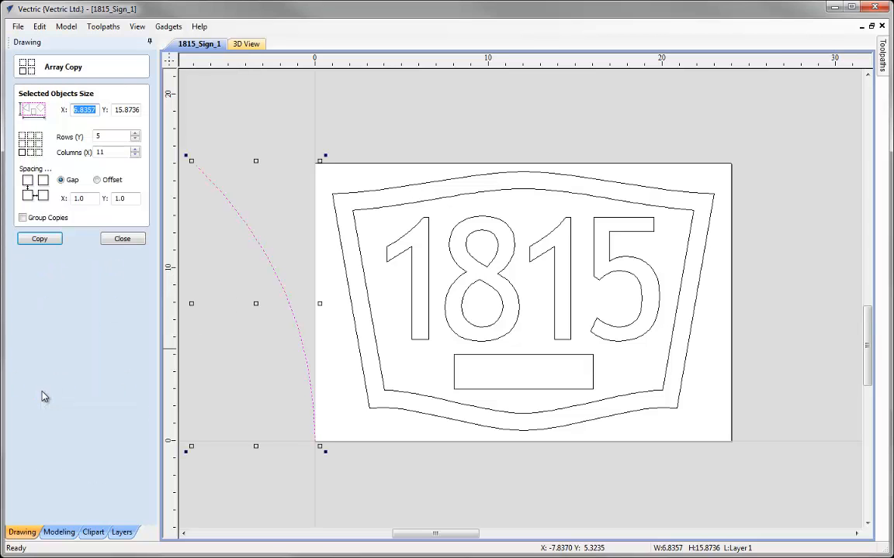
double_click(101, 136)
text(1)
click(94, 152)
double_click(100, 153)
text(50)
click(67, 200)
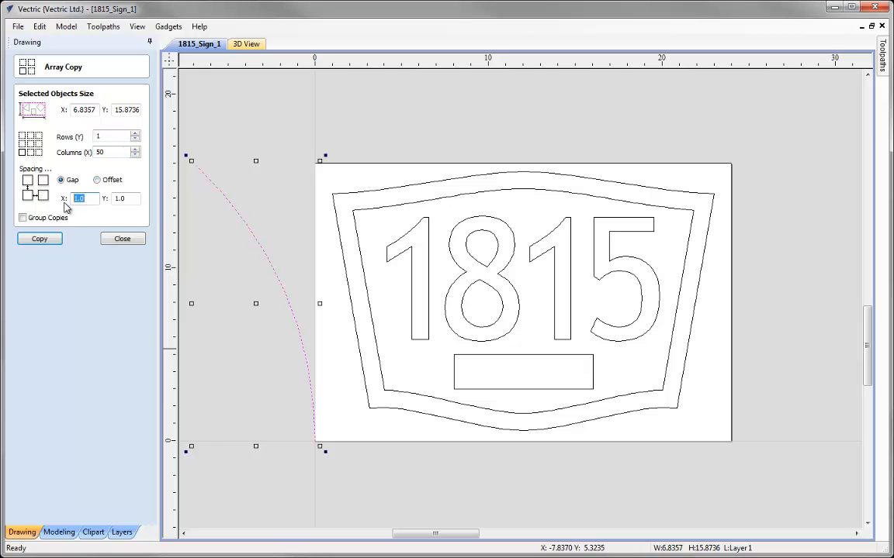
click(96, 180)
double_click(67, 199)
text(0.4)
double_click(124, 199)
text(0)
click(56, 242)
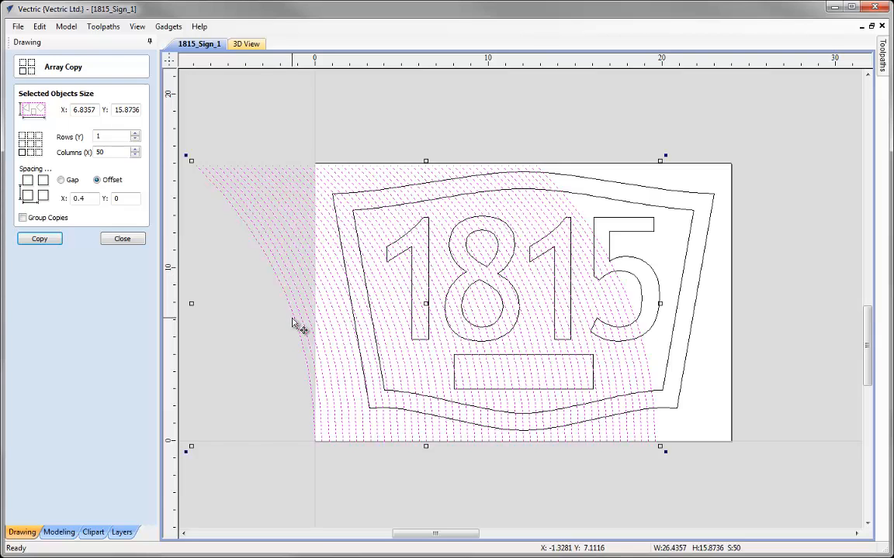
Undo the arc array and create it again with 70 columns
key(ctrl+z)
double_click(108, 152)
text(70)
click(39, 239)
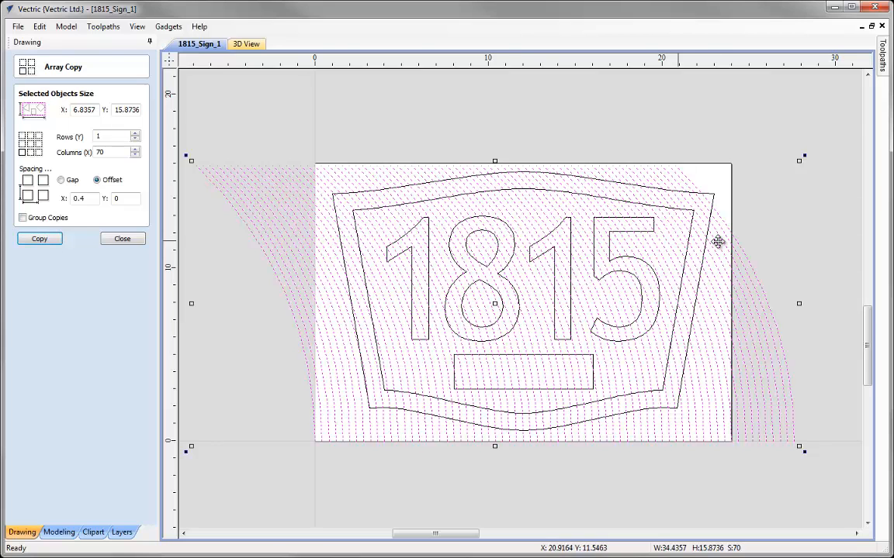
click(121, 239)
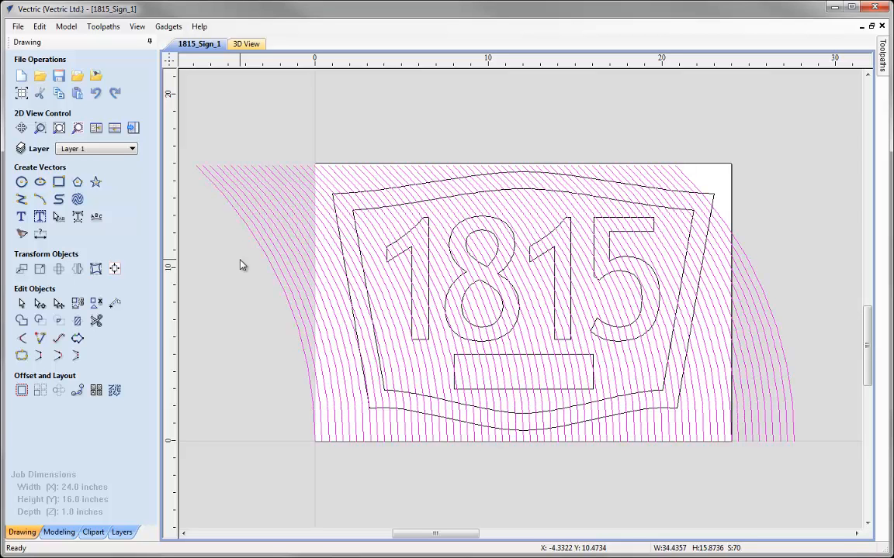
Mirror a copy of the arc array horizontally about the job centre, and select both arrays with the inner border group last for trimming
key(ctrl+shift+h)
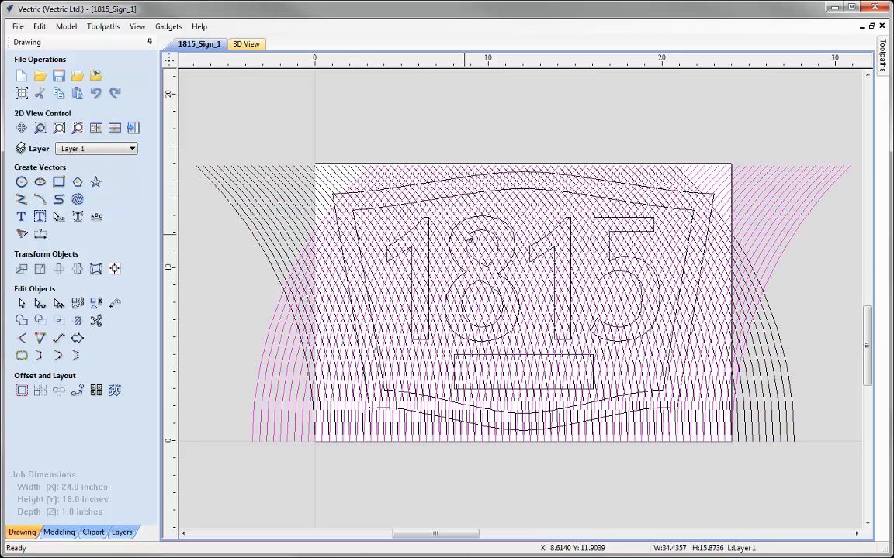
shift+click(311, 204)
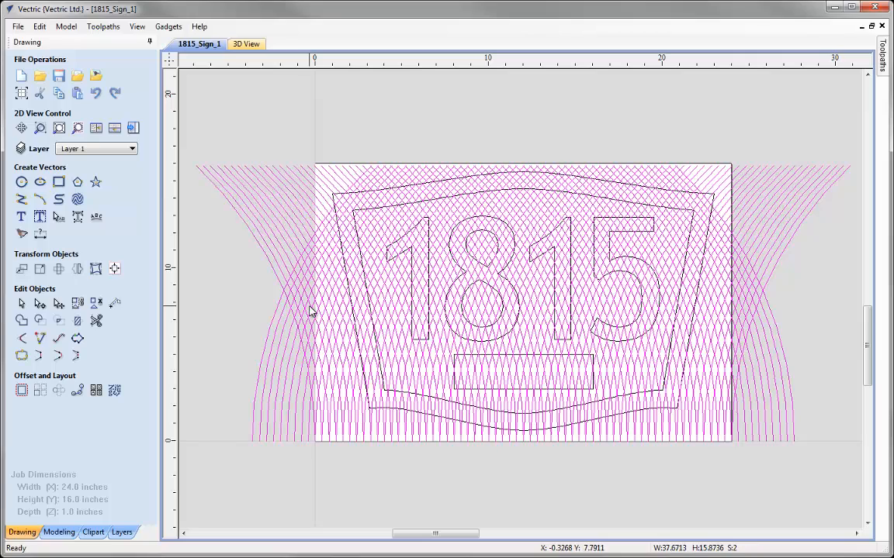
scroll(376, 215, up, 5)
shift+click(361, 203)
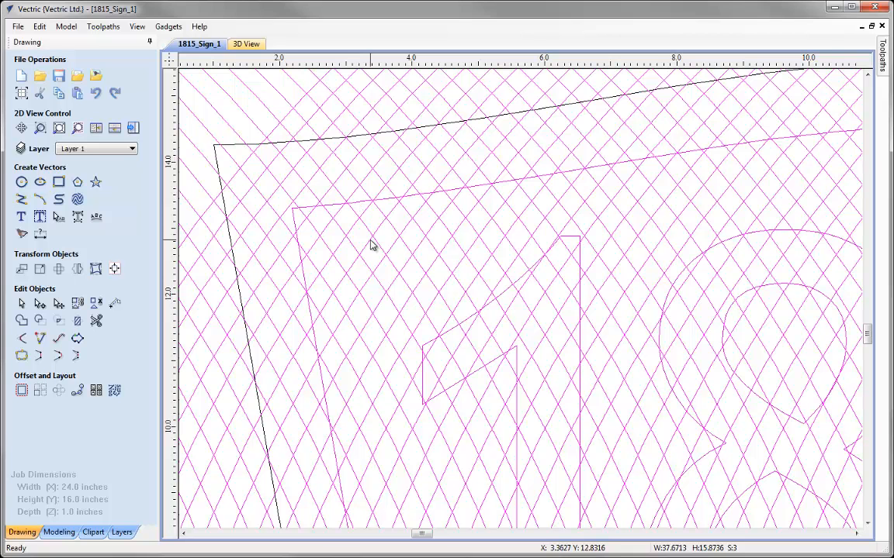
scroll(371, 245, down, 5)
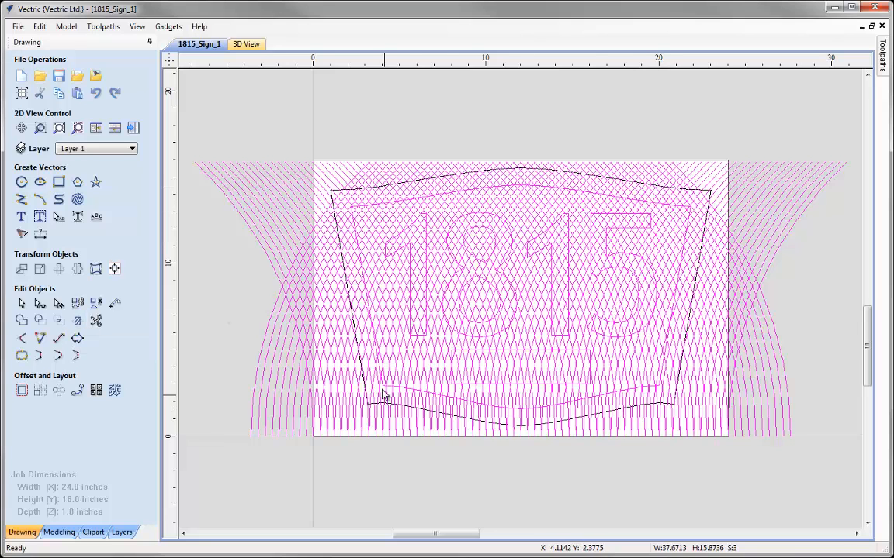
click(77, 323)
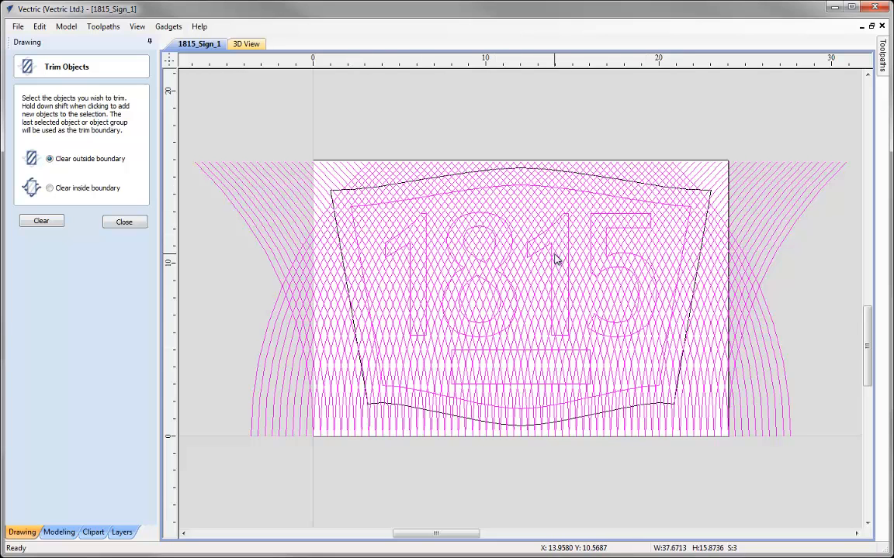
Try trimming the arcs by clearing inside the boundary, and undo the trim
click(50, 189)
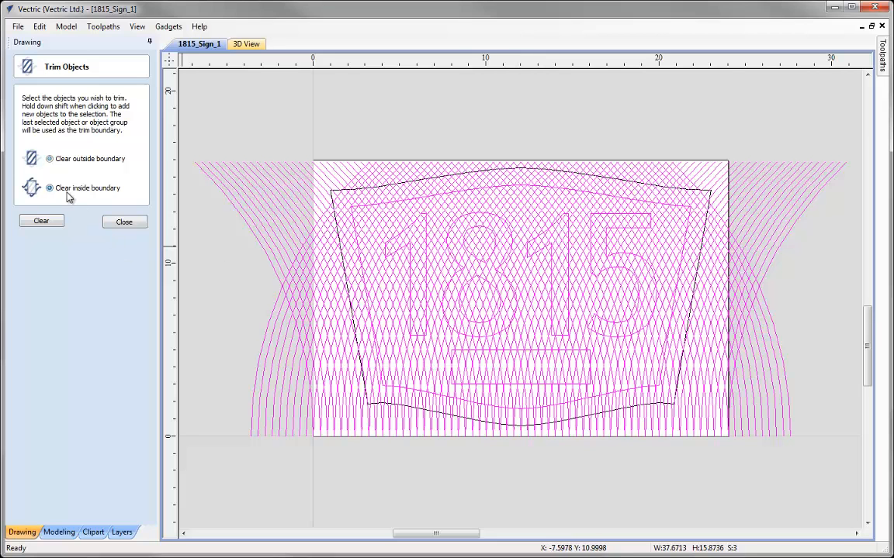
click(42, 222)
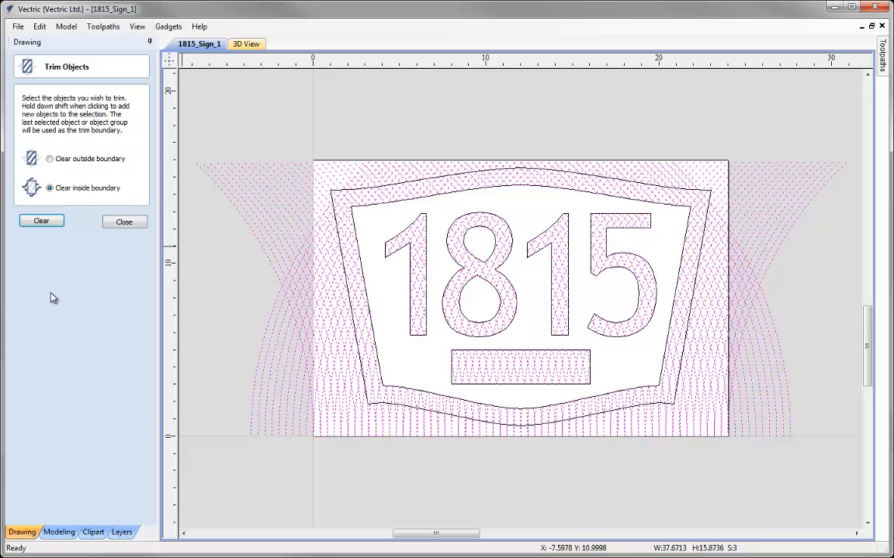
key(ctrl+z)
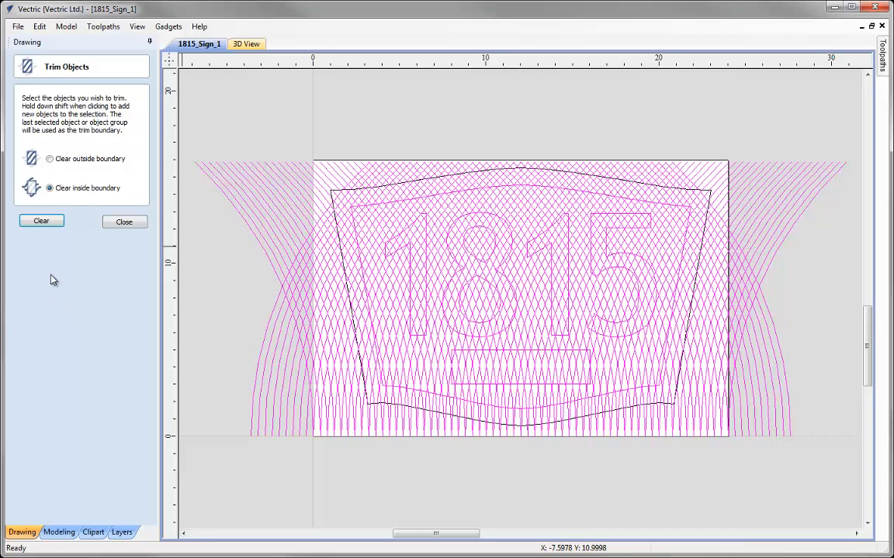
Trim both arc arrays by clearing outside the boundary, and deselect the resulting hatch lines
click(50, 159)
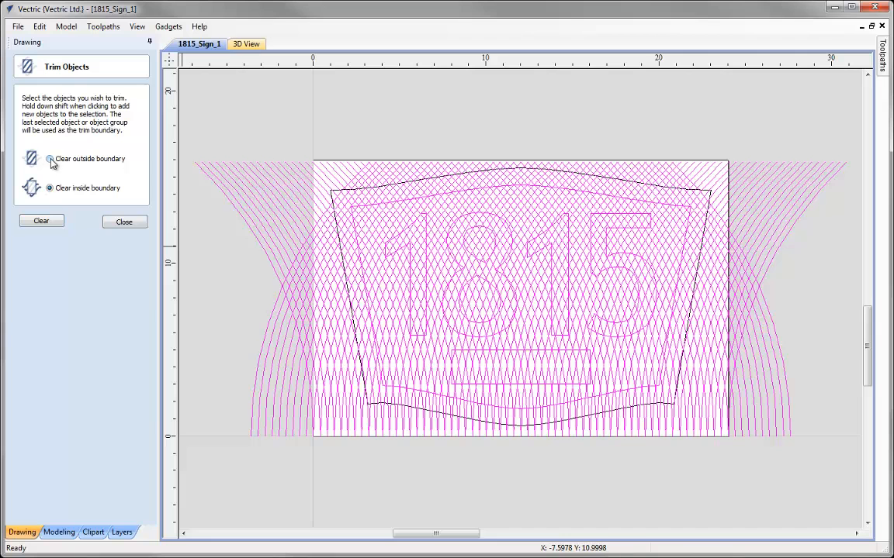
click(43, 222)
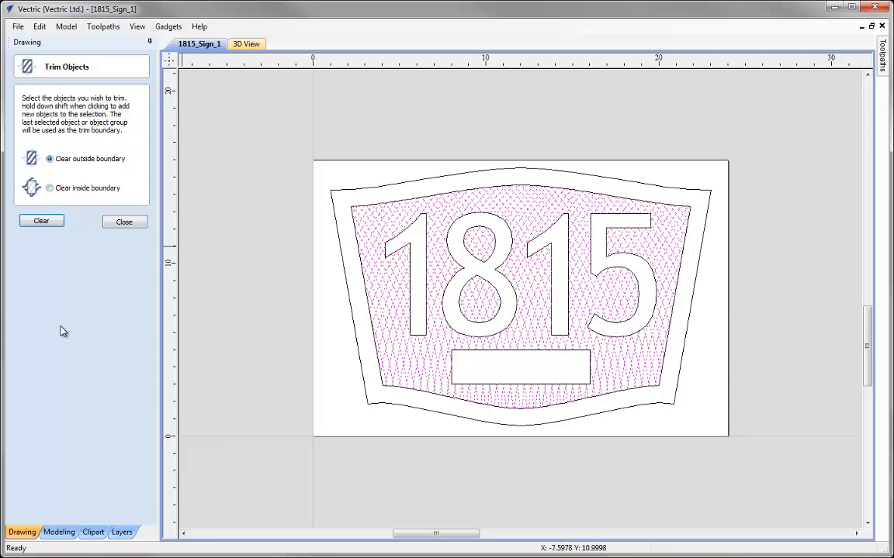
click(120, 222)
click(303, 320)
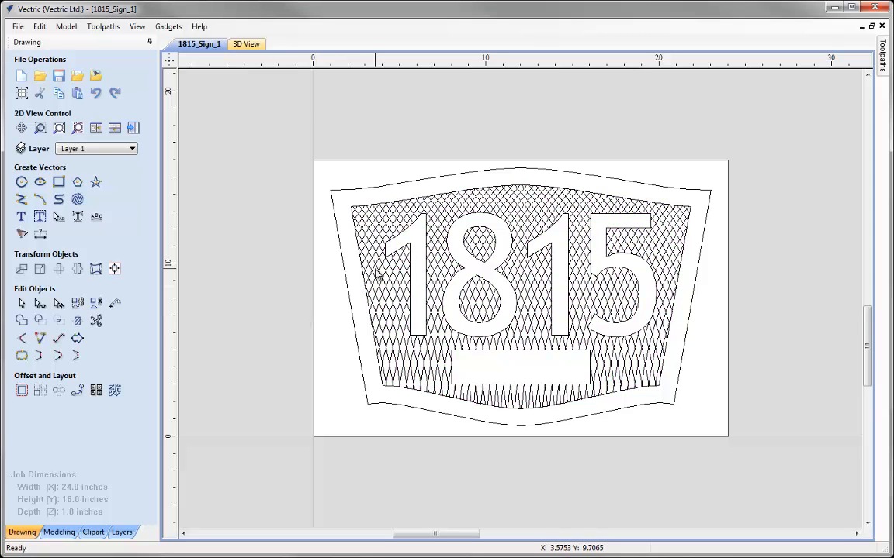
Move the crossed hatch lines to a new layer named Hatch that is not visible
click(377, 275)
right_click(372, 218)
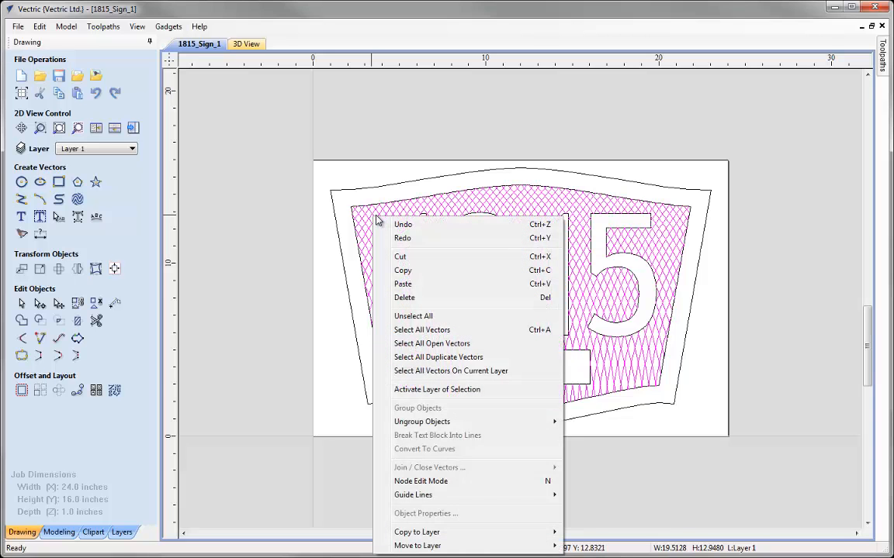
mouse_move(436, 547)
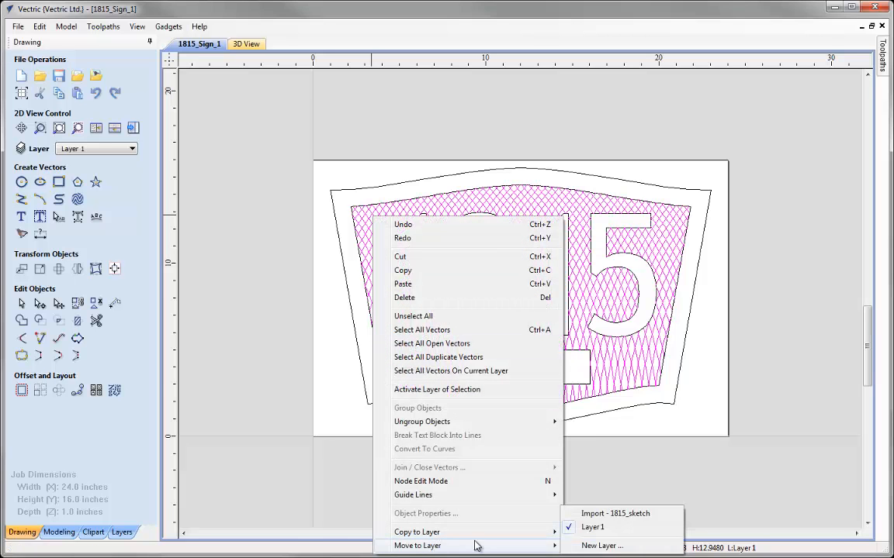
click(597, 544)
text(Hatch)
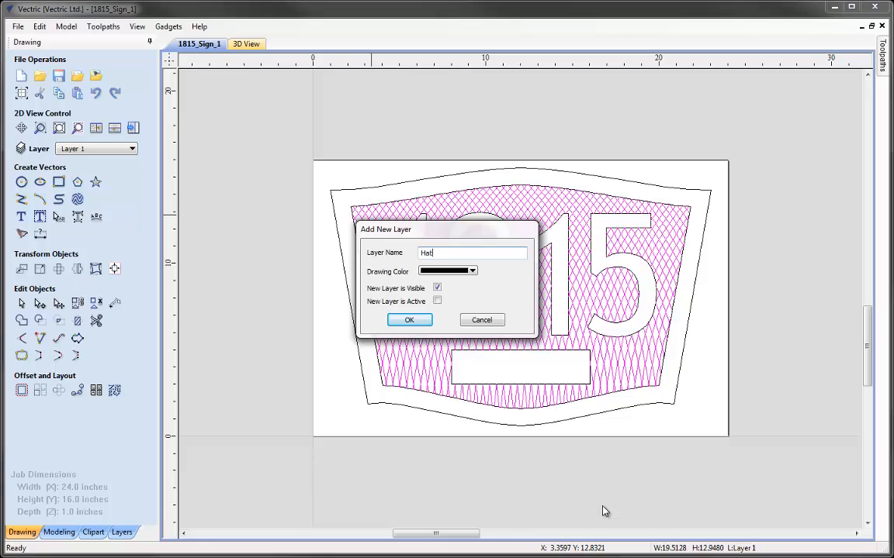
click(437, 288)
click(424, 323)
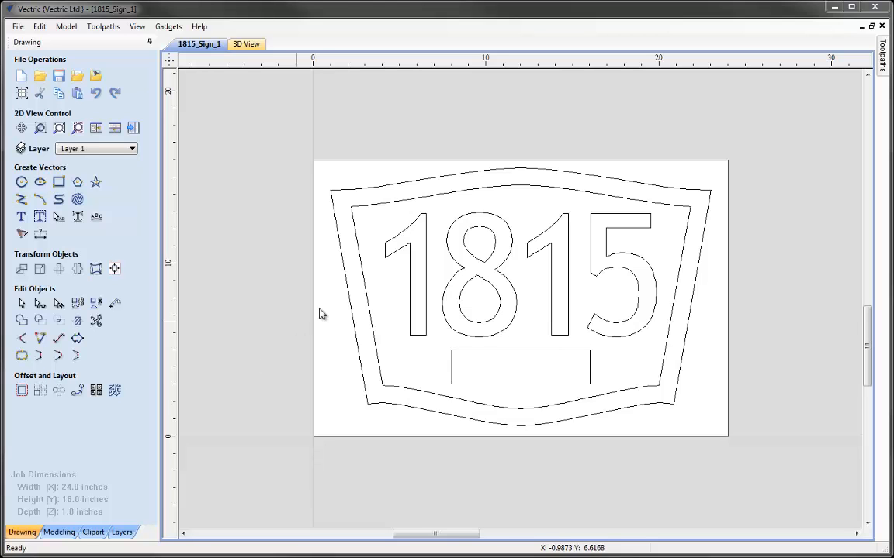
Ungroup the inner border, the 1815 text and the rectangle
click(366, 333)
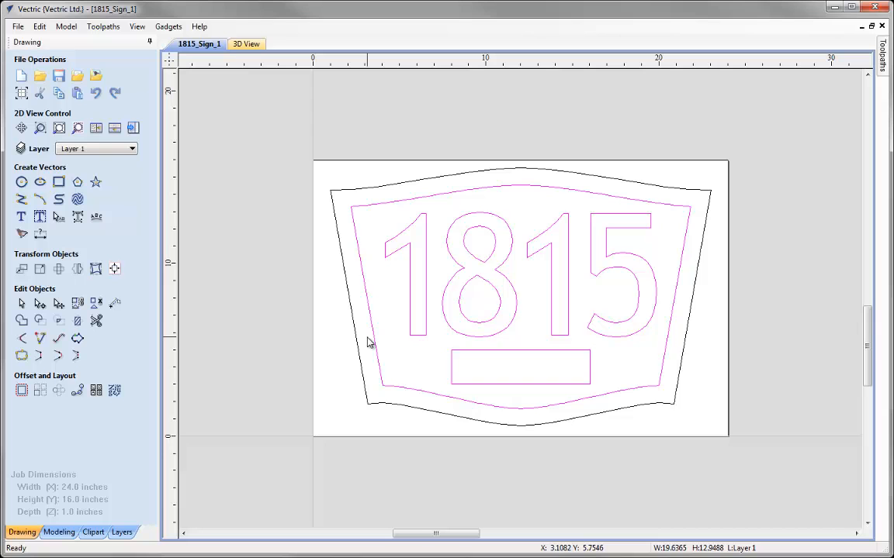
click(379, 361)
click(377, 345)
Offset the inner border and the 1815 text together inwards by 0.15 inches with sharp offset corners, keeping the originals
click(376, 344)
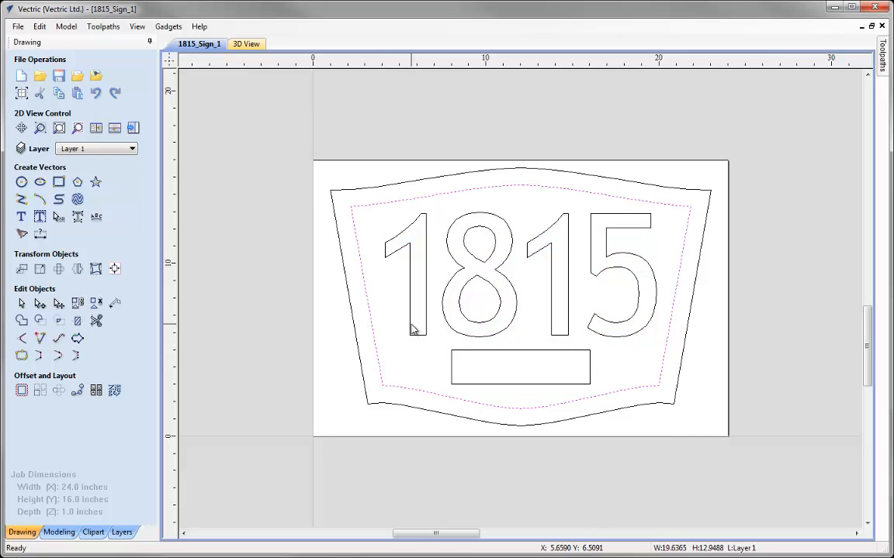
shift+click(411, 326)
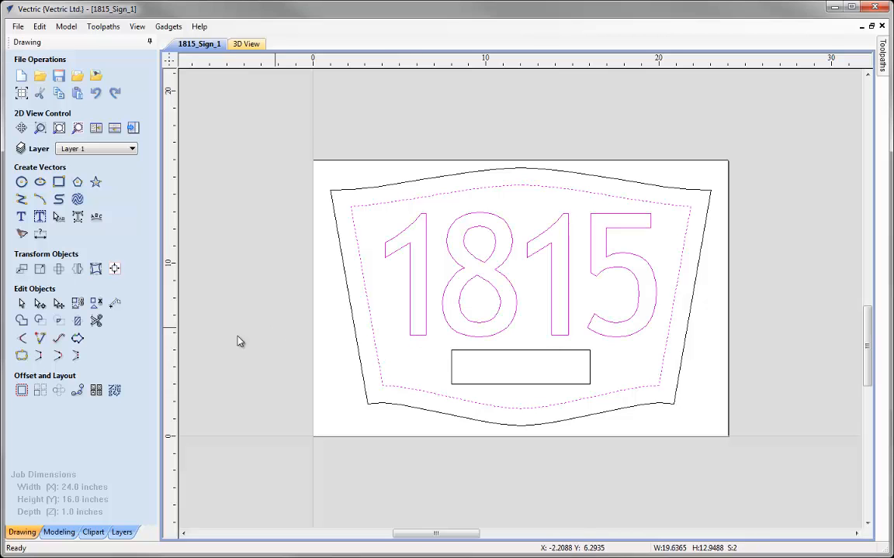
click(22, 390)
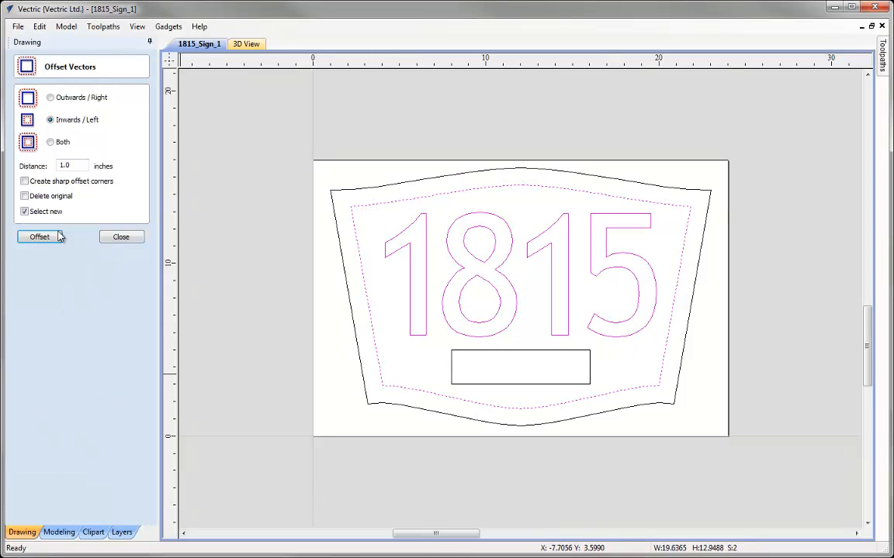
drag(73, 166, 49, 165)
text(0.15)
click(24, 180)
click(39, 236)
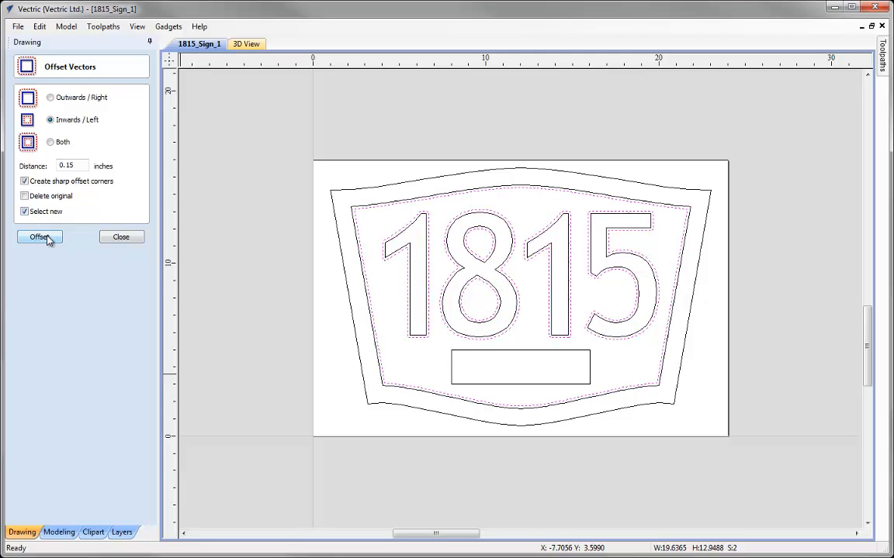
click(106, 235)
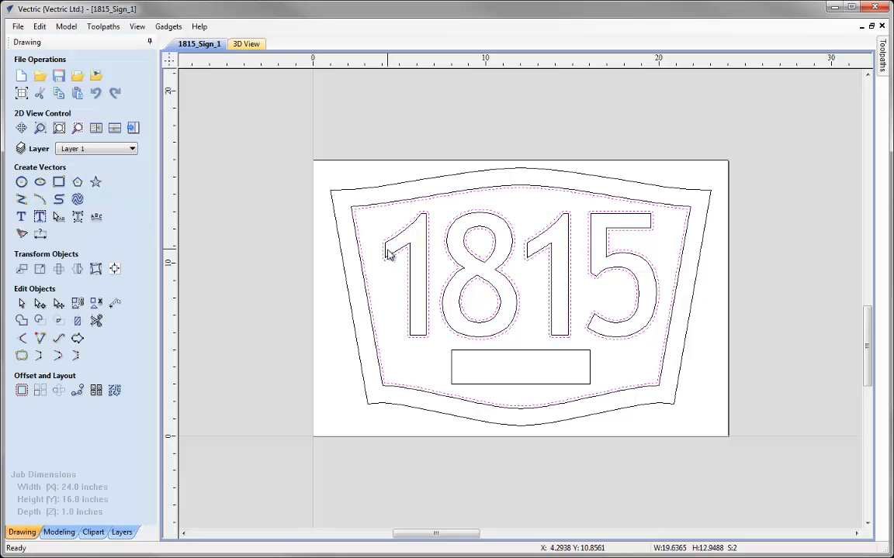
Delete the original inner border, keeping its inward offset copy
click(388, 265)
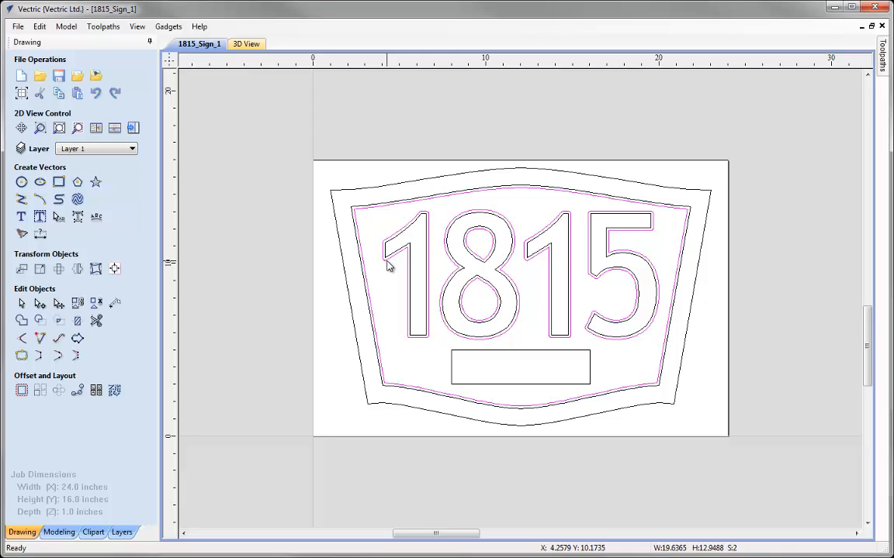
click(365, 209)
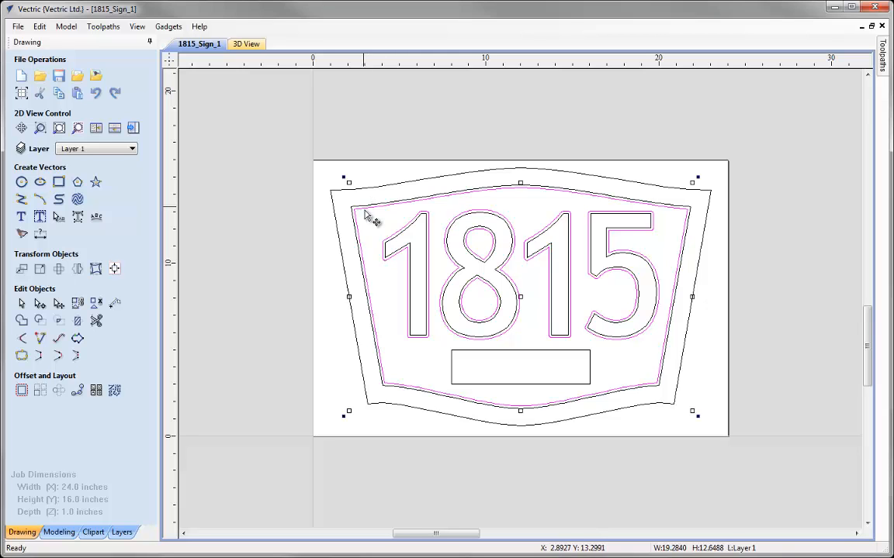
click(347, 214)
click(356, 252)
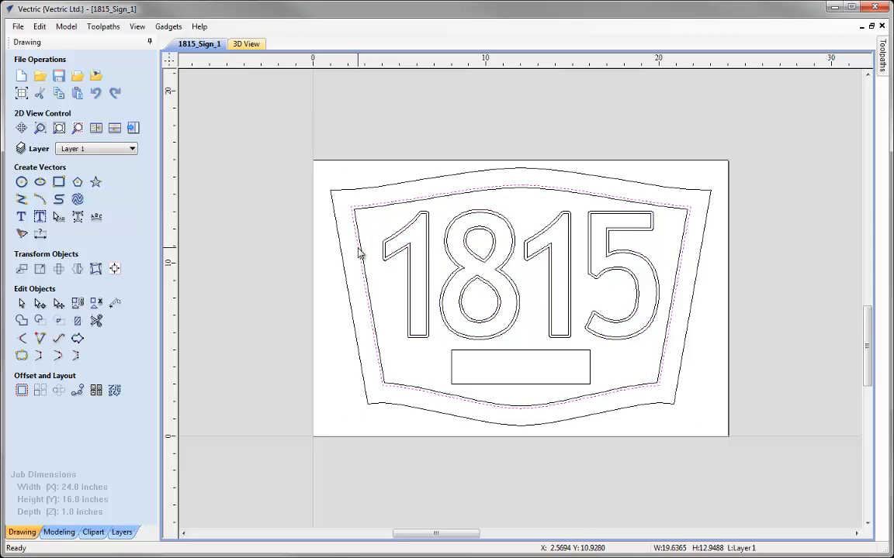
key(Delete)
Offset the original 1815 text inwards by 0.125 inches with sharp corners, deleting the original, and clear the selection
click(394, 254)
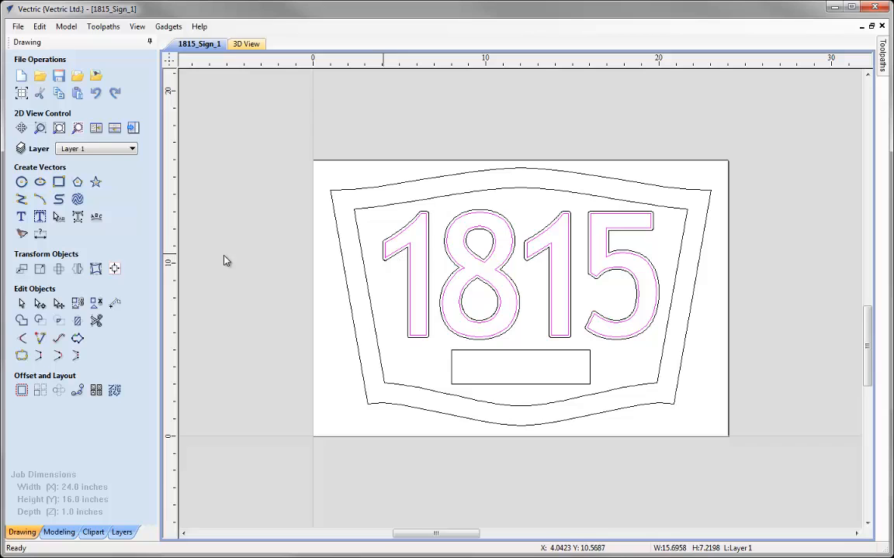
click(22, 390)
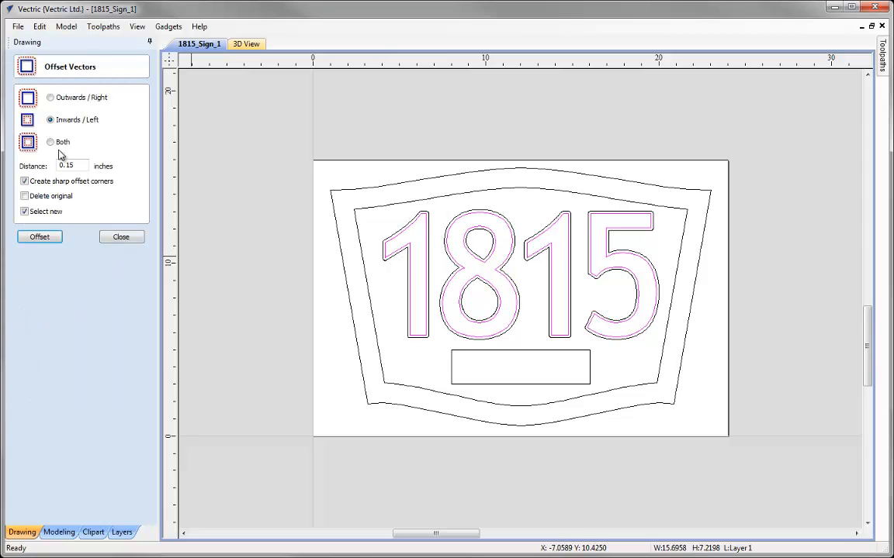
double_click(68, 166)
text(0.125)
click(25, 195)
click(41, 237)
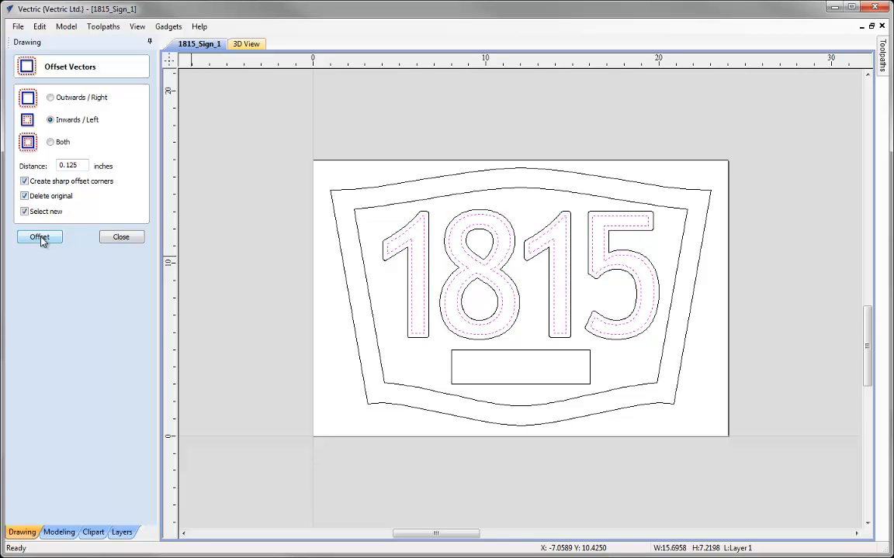
click(115, 237)
click(315, 245)
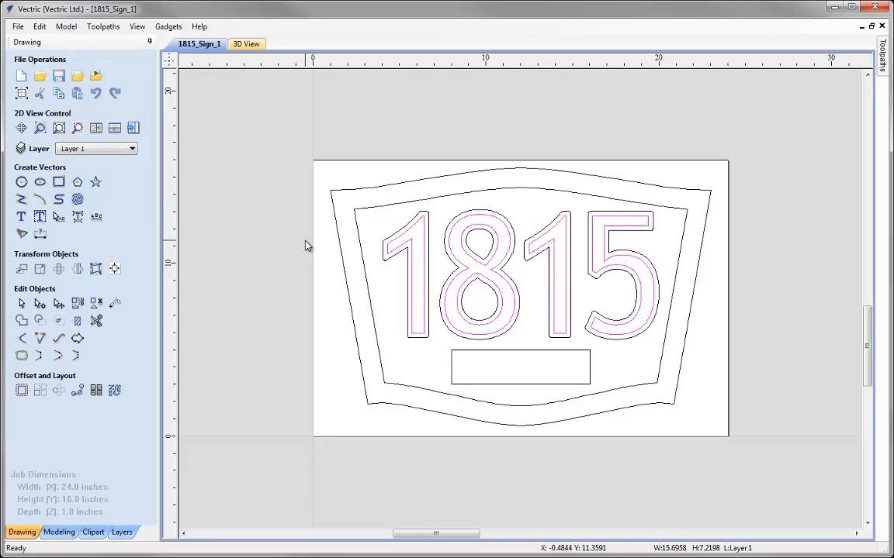
click(305, 241)
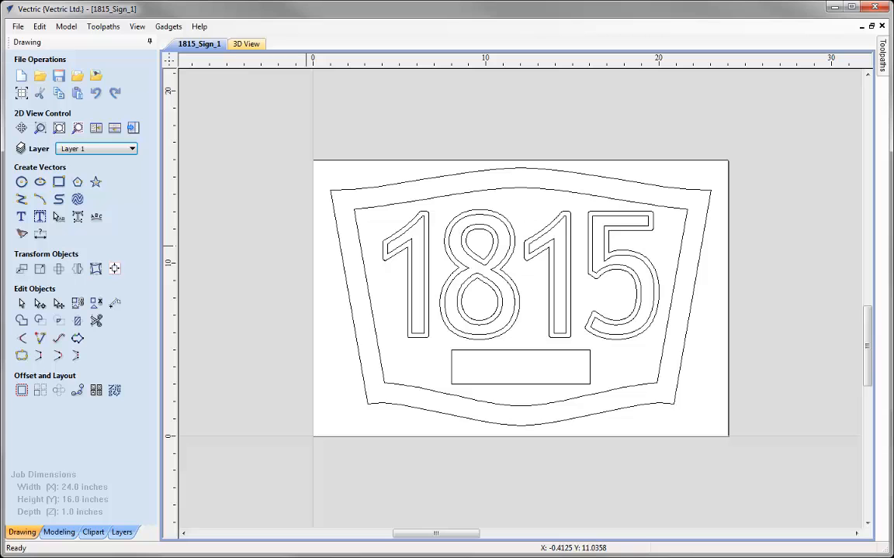
Move the inward-offset 1815 text to a new hidden layer named VCarve Text
click(417, 225)
right_click(418, 226)
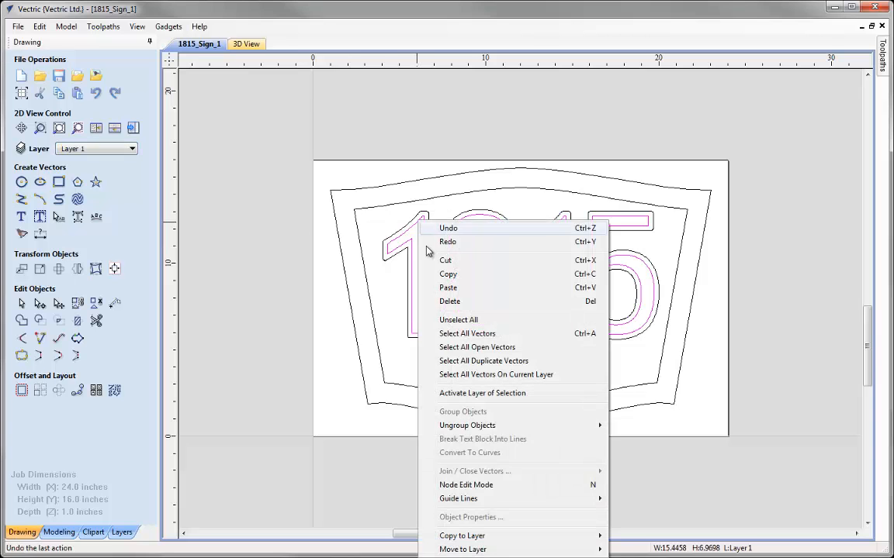
mouse_move(509, 549)
click(647, 550)
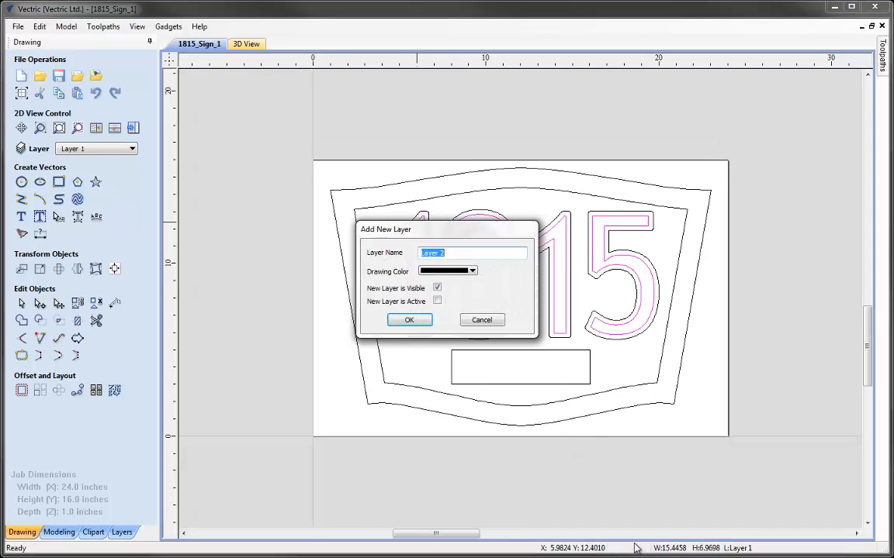
text(VCarve Text)
click(437, 287)
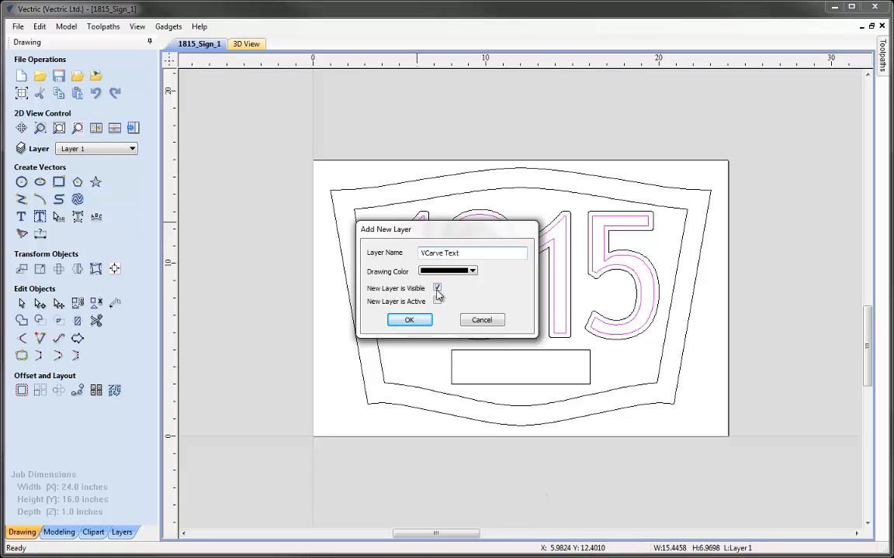
click(410, 321)
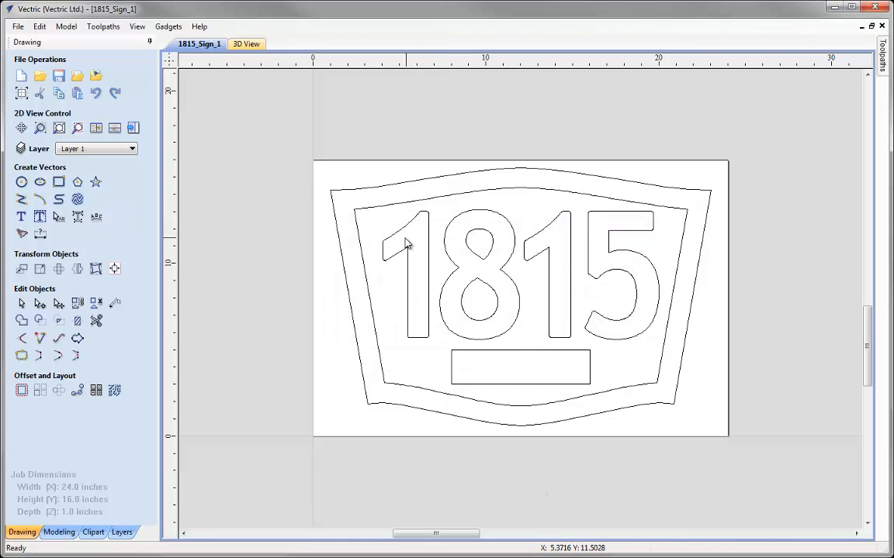
Move the inner border and the remaining 1815 outlines to a new hidden layer named VProfile
click(401, 234)
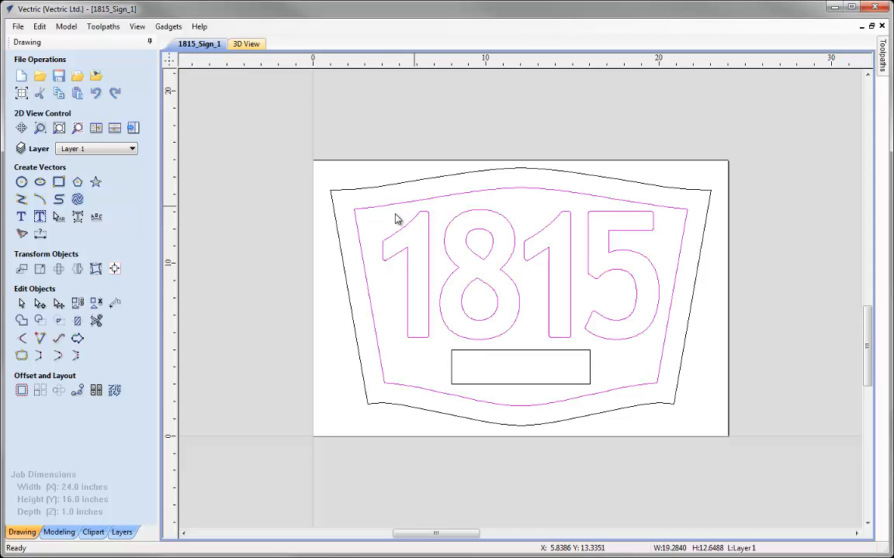
right_click(370, 177)
mouse_move(411, 505)
click(600, 504)
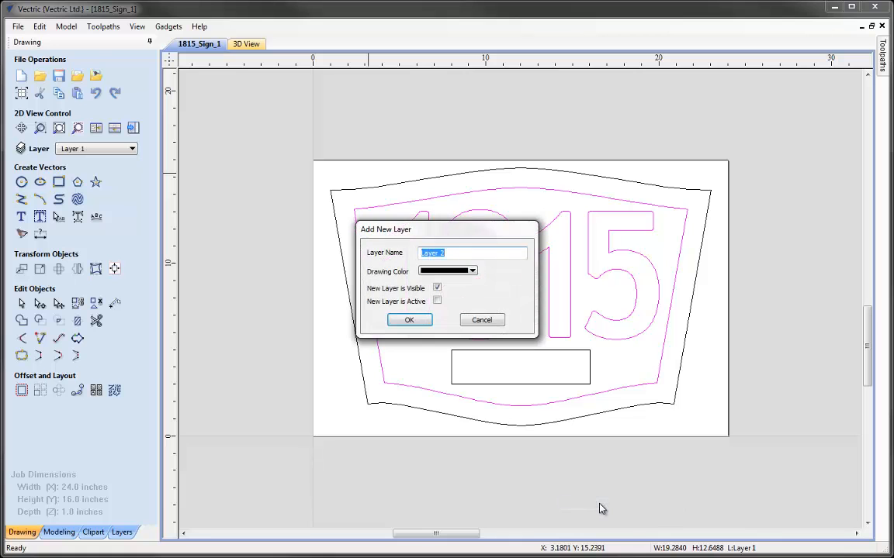
text(VProfile)
click(436, 288)
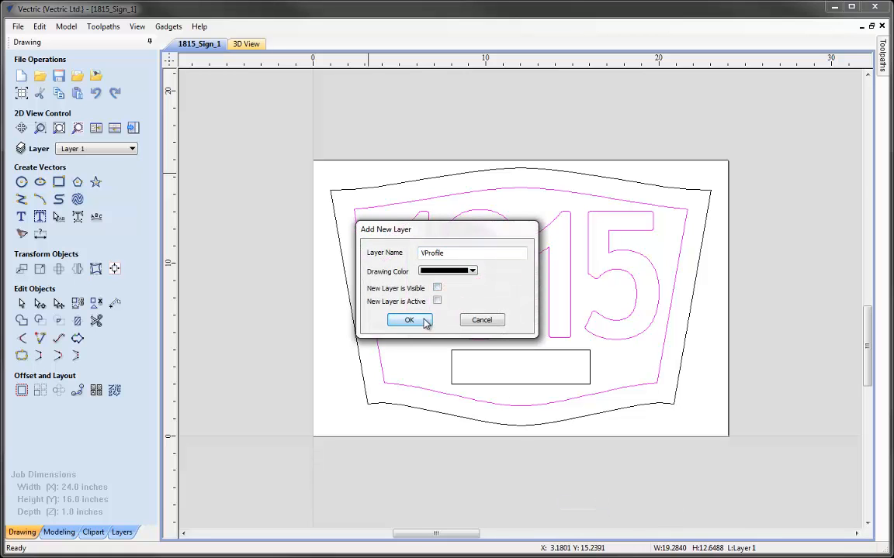
click(425, 322)
Move the rectangle below the digits to a new hidden layer named Pocket
click(454, 351)
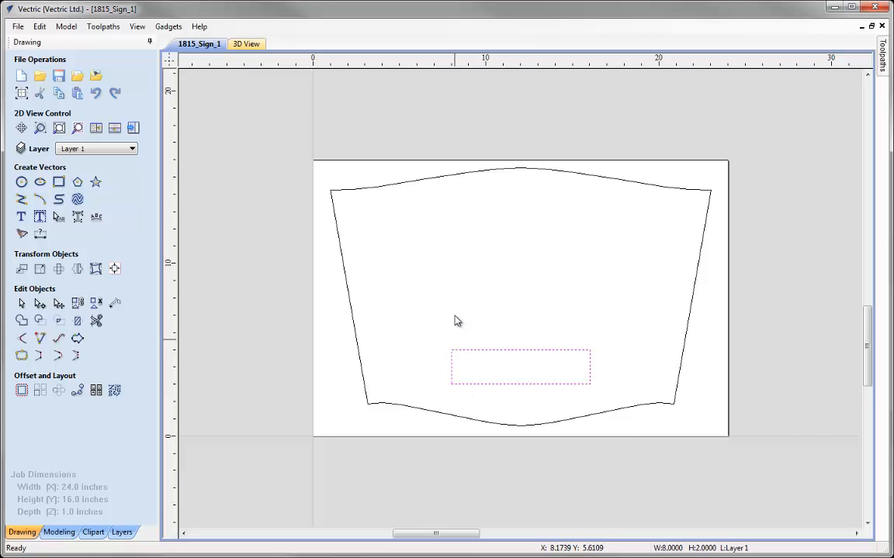
right_click(445, 222)
mouse_move(502, 549)
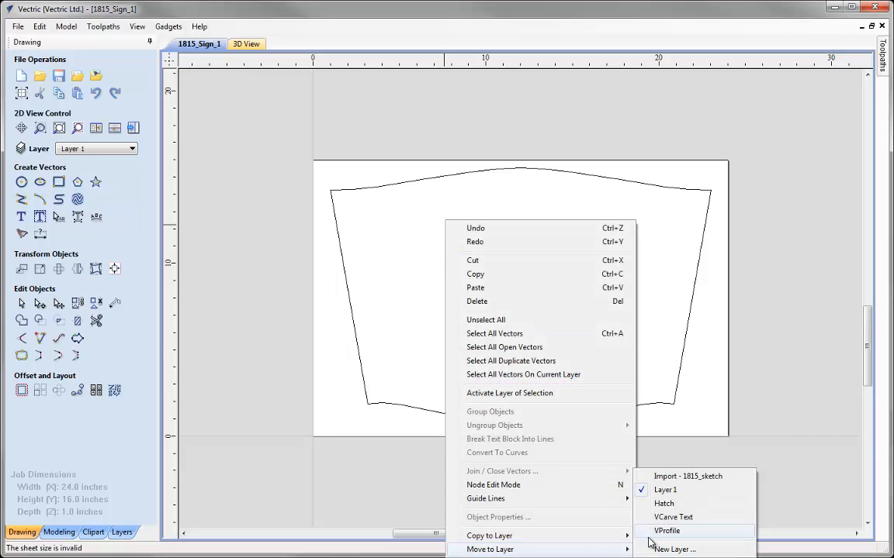
click(658, 549)
text(Pock)
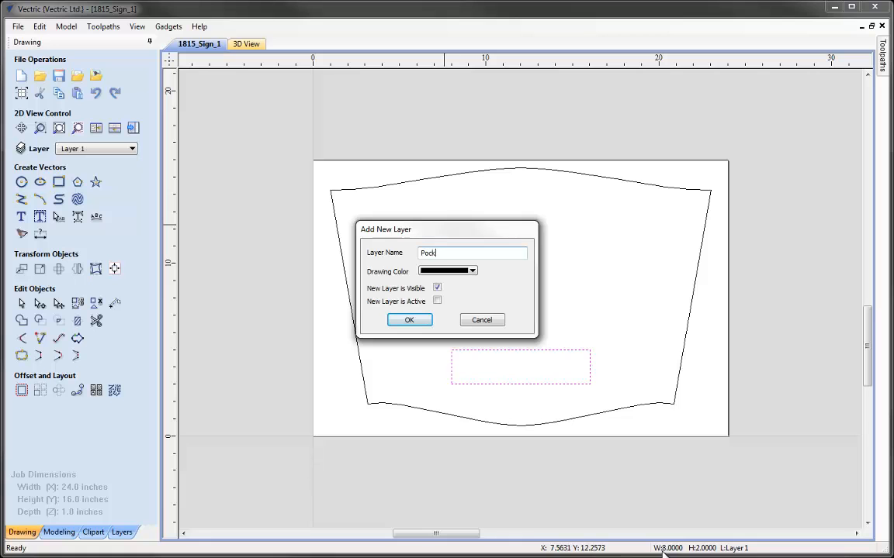
text(et)
click(437, 288)
click(409, 320)
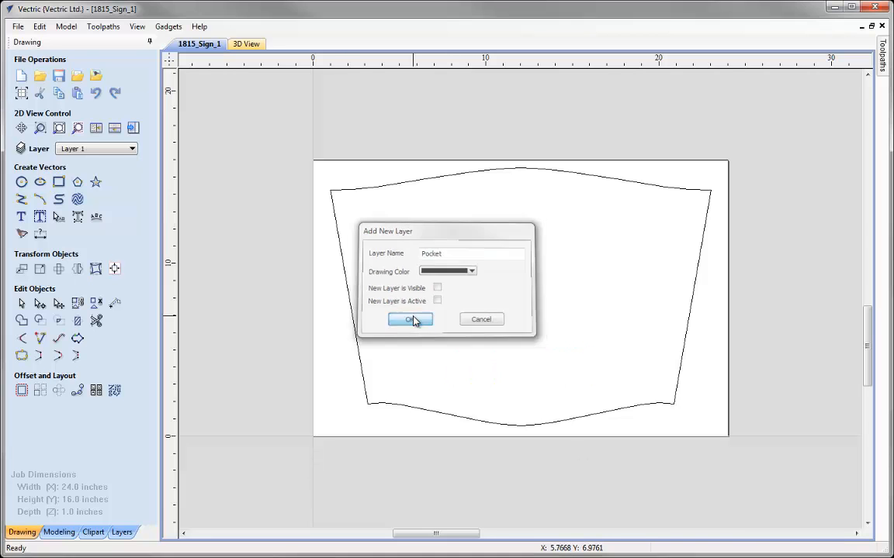
Rename Layer 1, which holds the outer border, as Cutout Profile and hide it
click(346, 193)
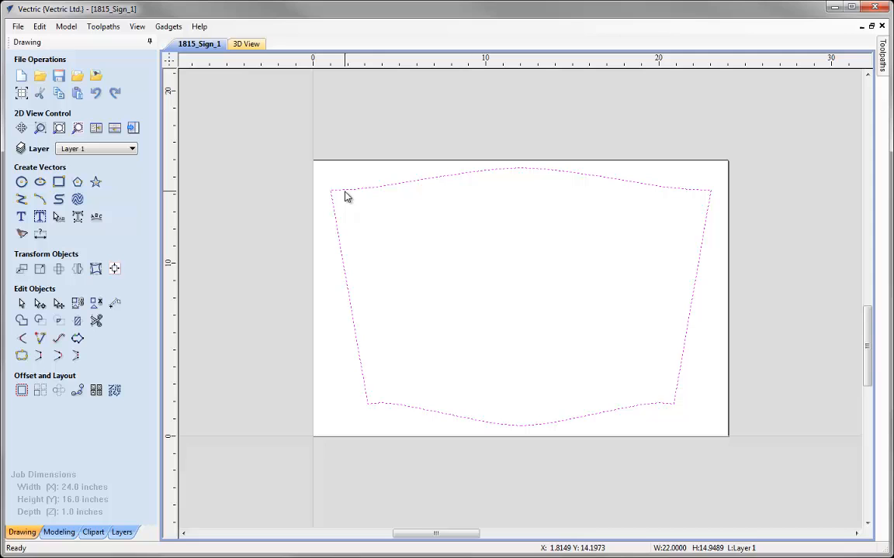
click(130, 148)
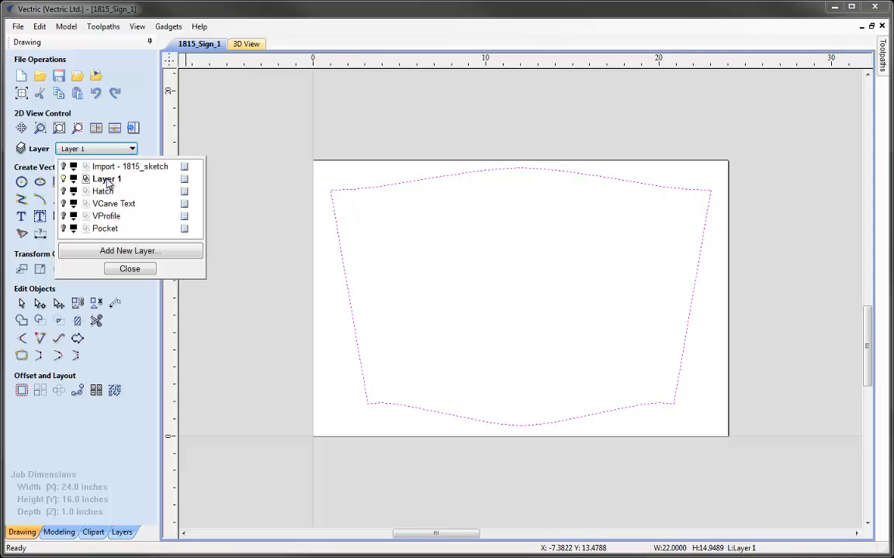
right_click(187, 179)
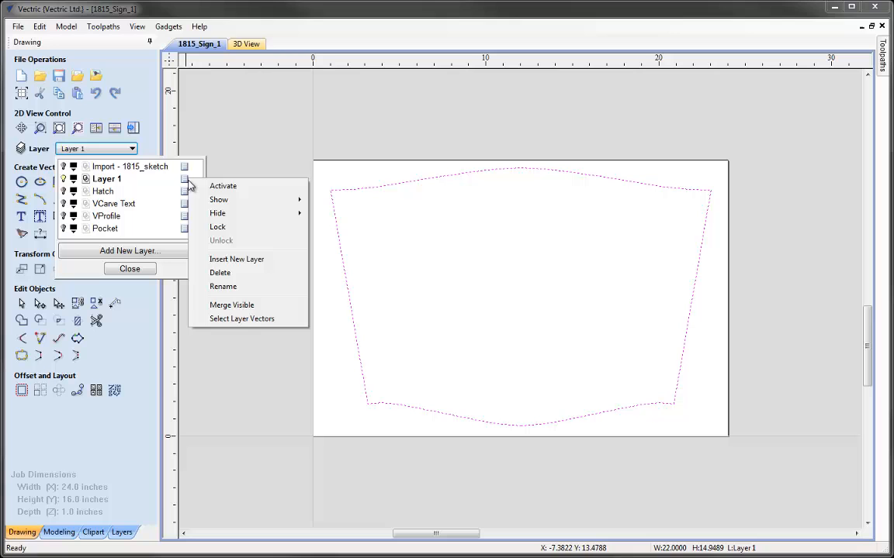
click(225, 286)
text(Cutout Profile)
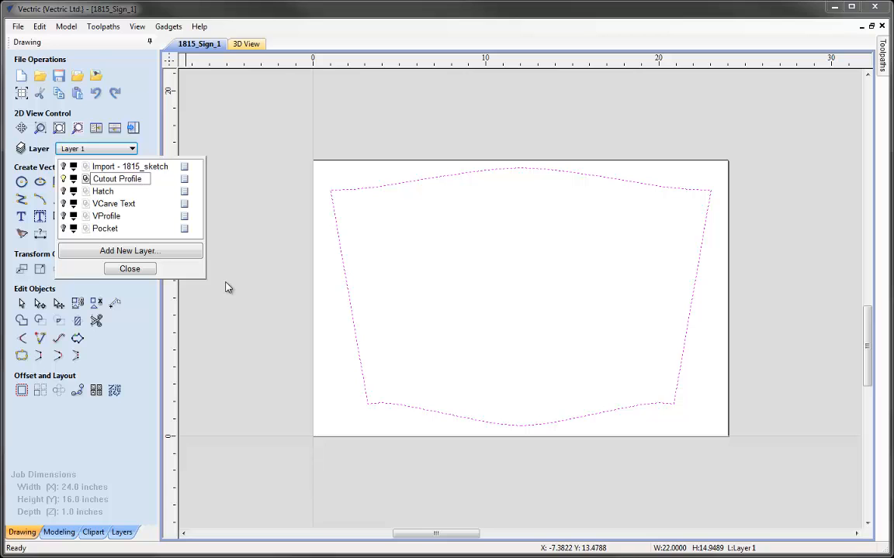
click(130, 268)
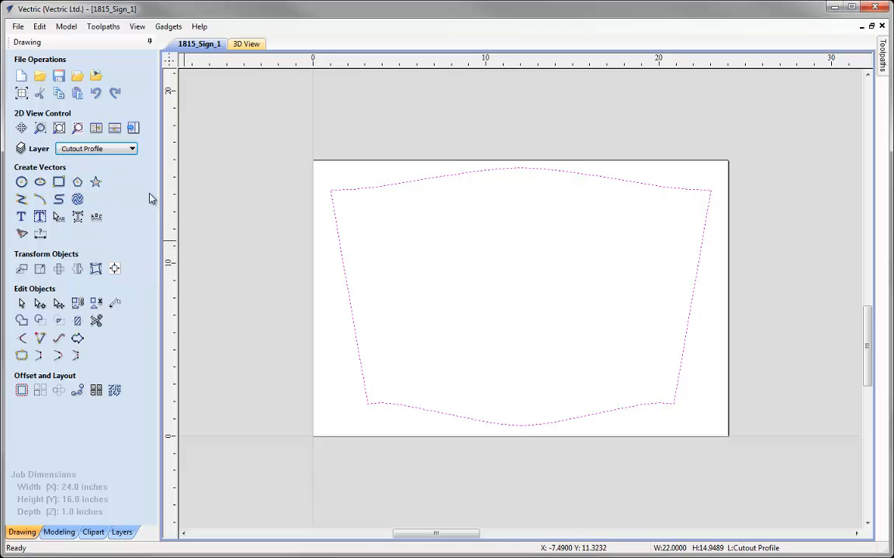
click(124, 148)
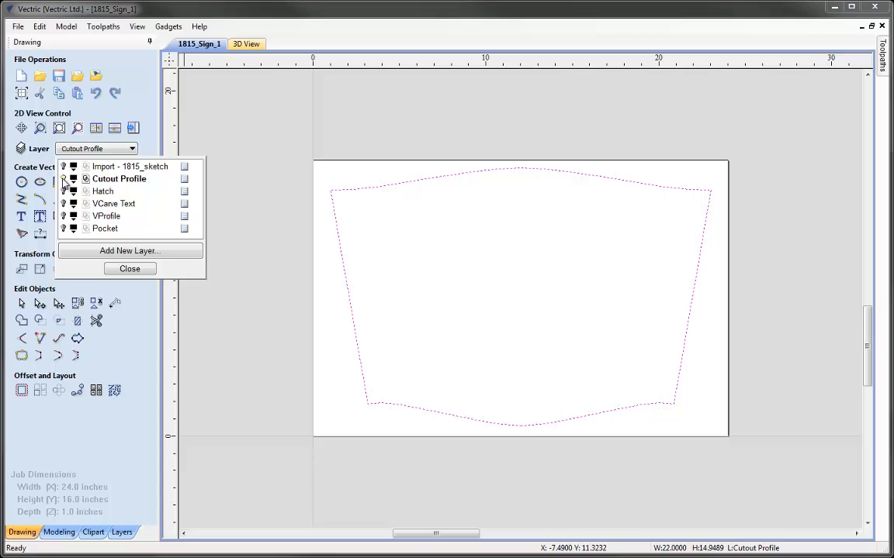
click(133, 270)
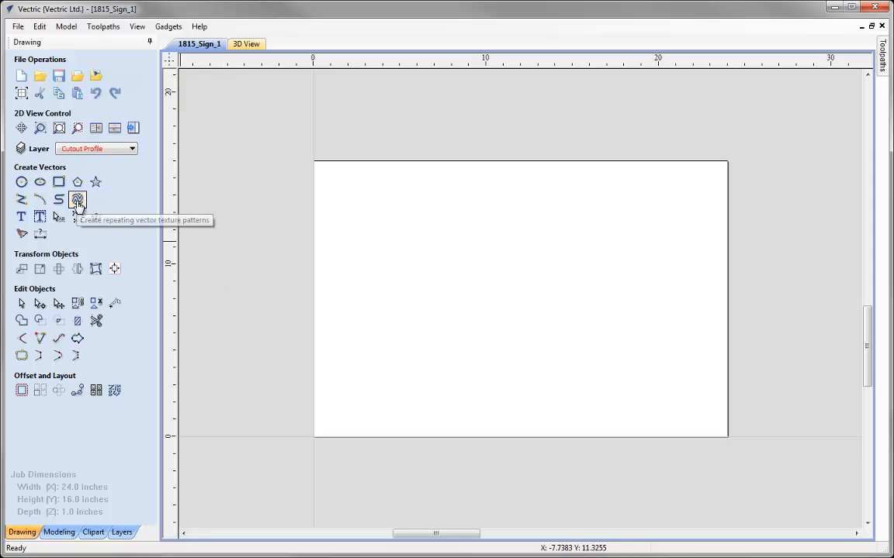
Start a vector texture with a 0 degree angle, 1 inch maximum line spacing and no spacing variation
click(77, 201)
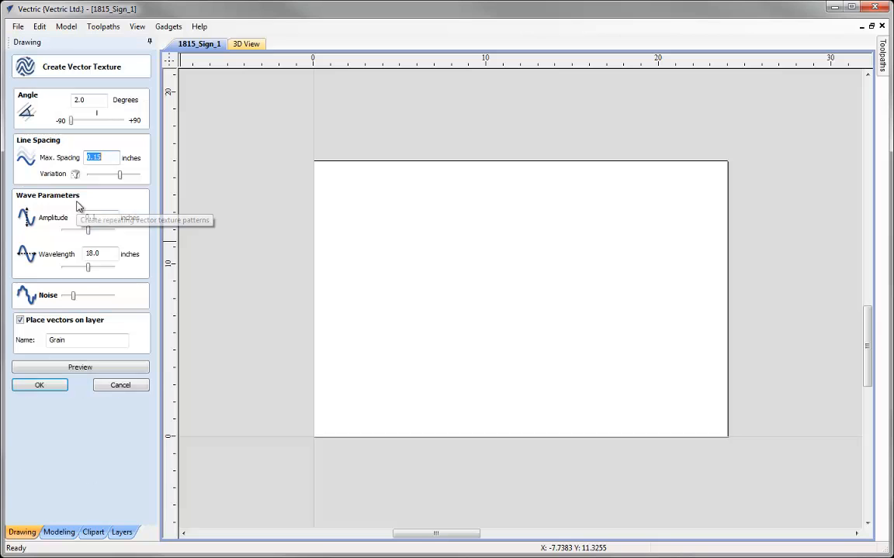
click(231, 221)
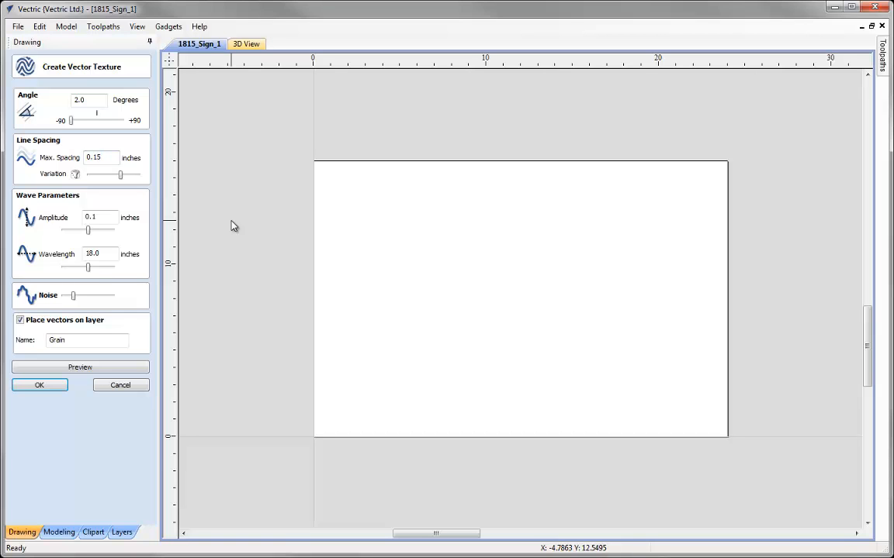
double_click(79, 100)
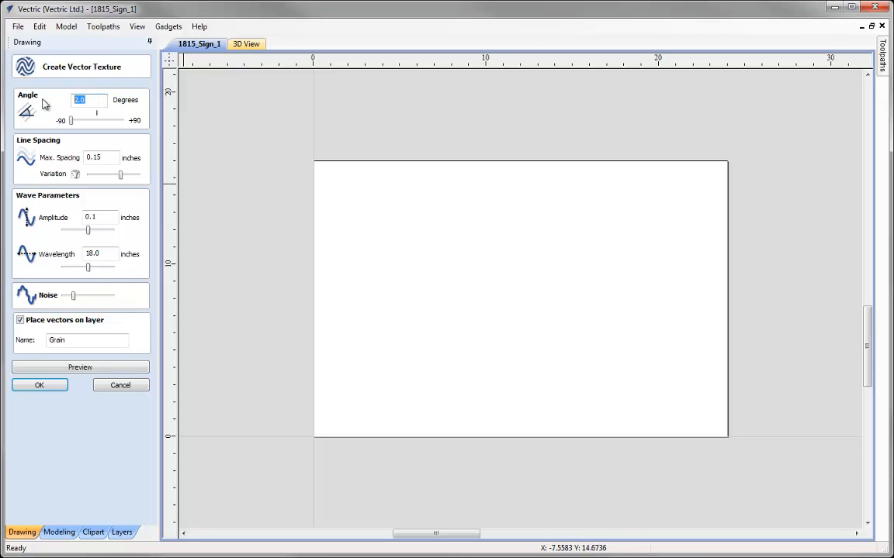
text(0)
drag(114, 153, 53, 155)
text(1)
drag(120, 176, 88, 177)
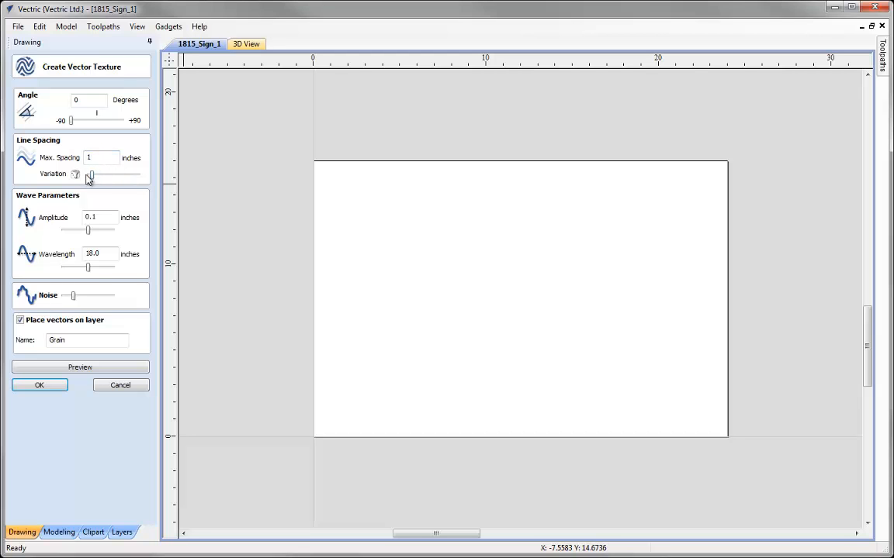
Set the texture's amplitude to 1 inch, wavelength to 12 inches and noise to none, name its layer Texture, and preview it
drag(97, 217, 82, 219)
text(1)
drag(109, 254, 64, 245)
text(12)
drag(73, 296, 63, 297)
double_click(78, 342)
text(Texture)
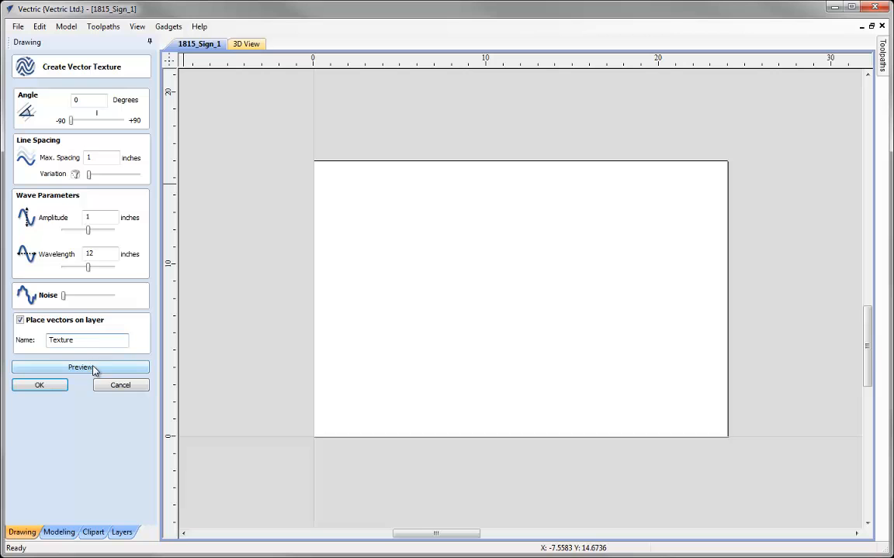
click(92, 368)
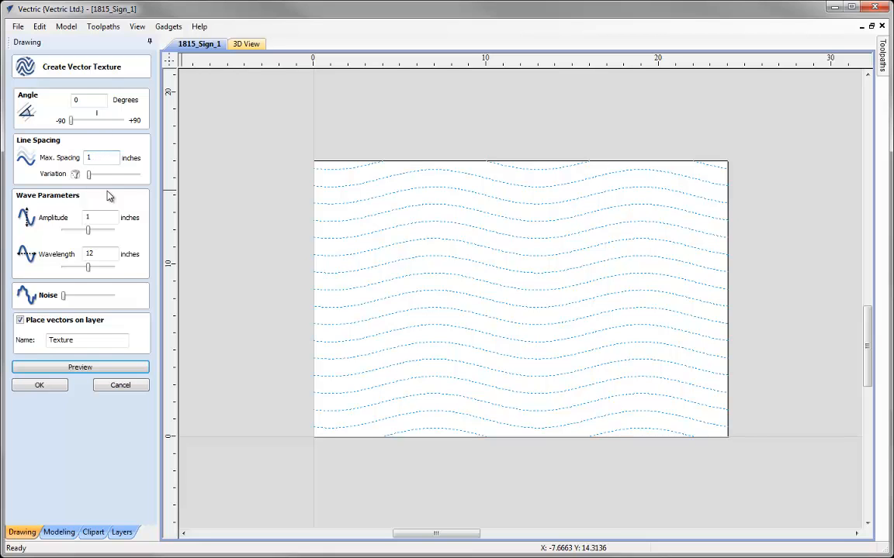
Set the texture's wave amplitude to 4 inches and wavelength to 6 inches, previewing each change
click(87, 99)
double_click(101, 217)
text(4)
click(91, 369)
double_click(103, 254)
text(6)
click(86, 367)
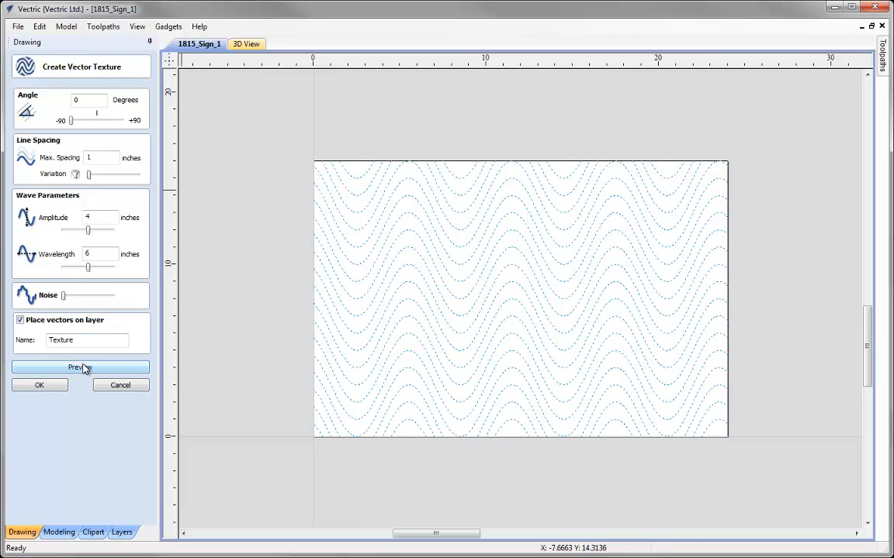
Set the texture angle to 60 degrees and preview the pattern
double_click(81, 100)
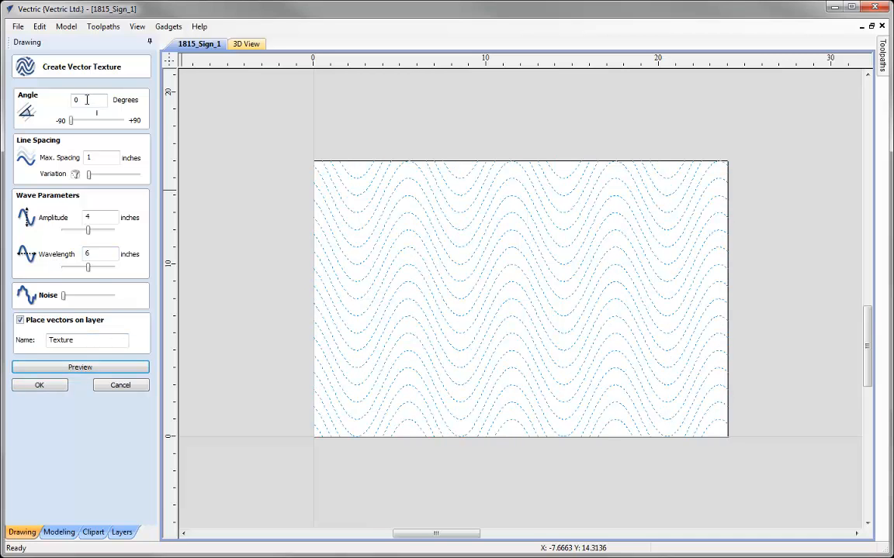
text(60)
click(80, 367)
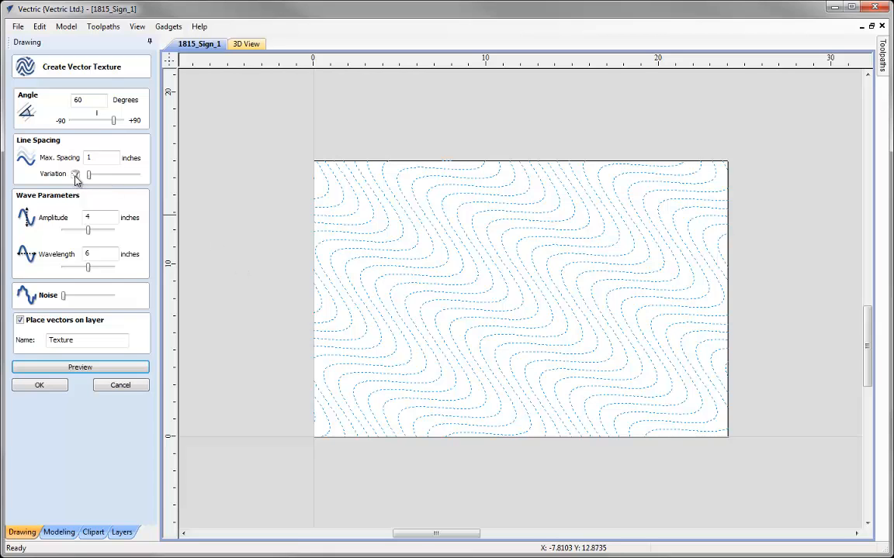
Preview the texture with the line spacing variation at about the middle of its range and near its maximum
drag(89, 177, 115, 175)
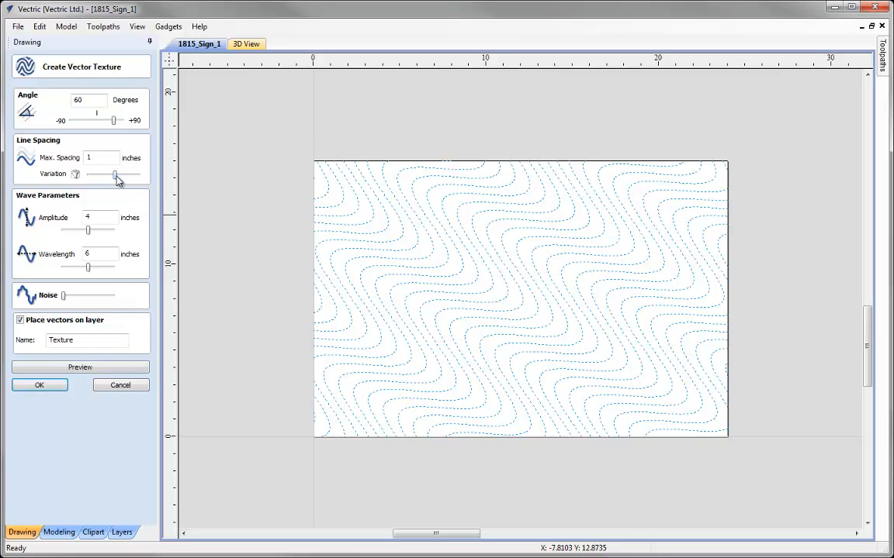
click(91, 369)
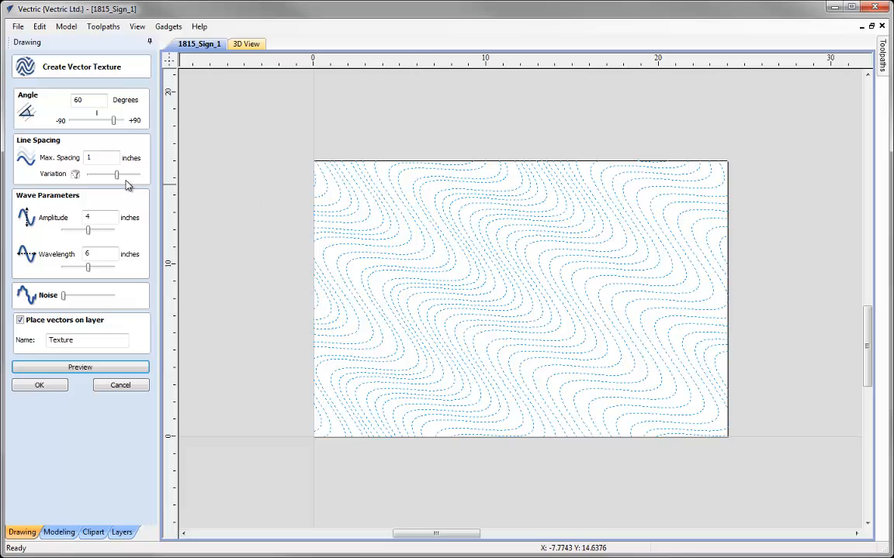
drag(115, 175, 135, 174)
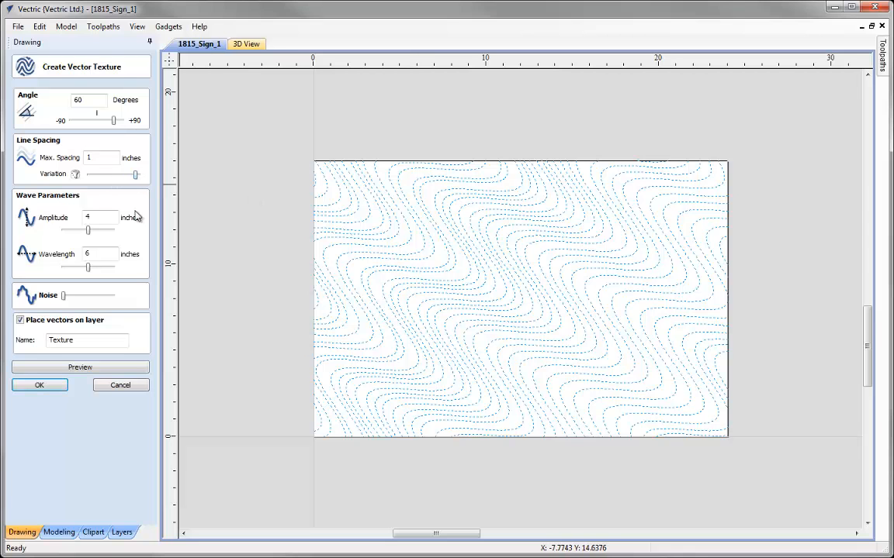
click(128, 369)
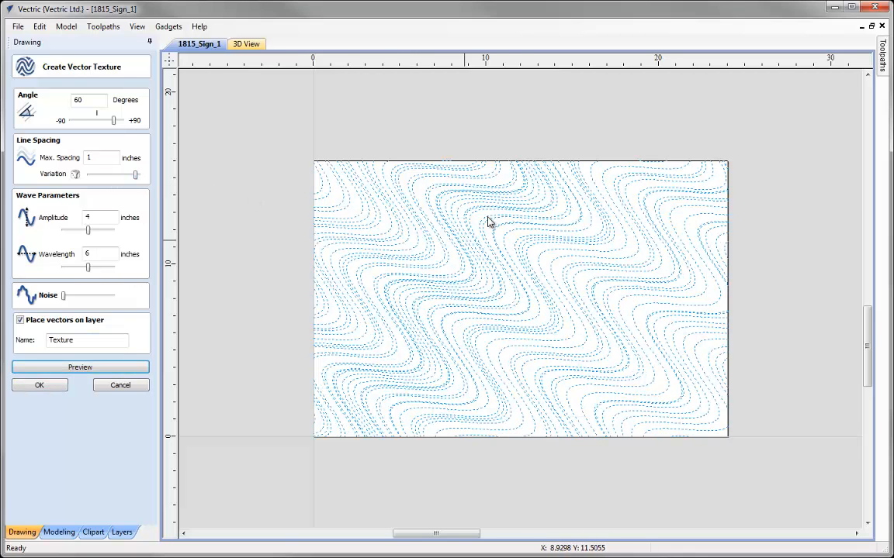
Reset the line spacing variation to its minimum, raise the noise to about mid-range, and preview each change
drag(135, 176, 80, 176)
click(53, 371)
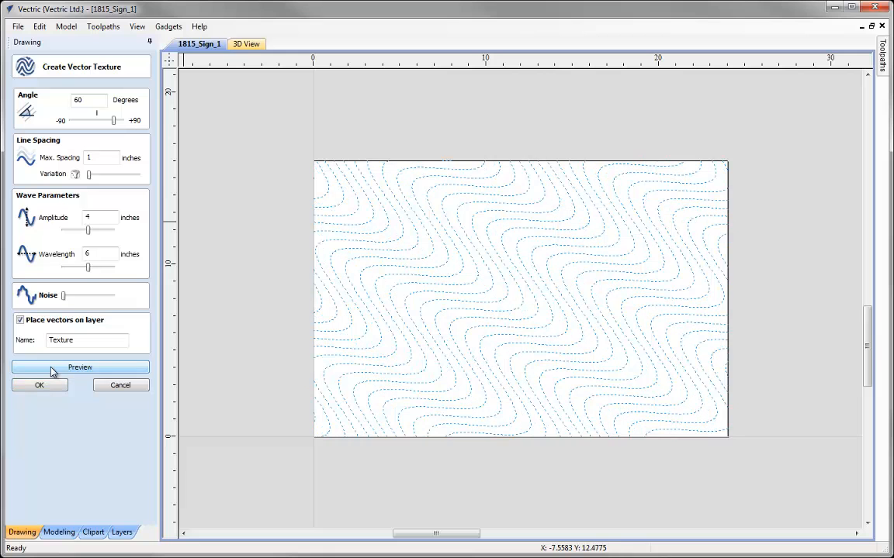
drag(66, 298, 90, 300)
click(100, 369)
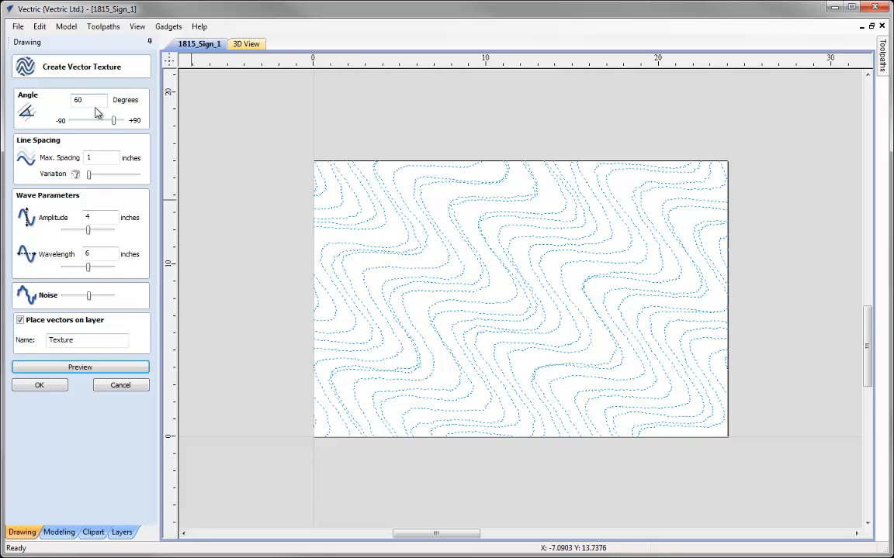
Set the texture angle to 2 degrees, maximum line spacing to 0.15 inches and spacing variation to about 40% of its range
double_click(78, 99)
text(2)
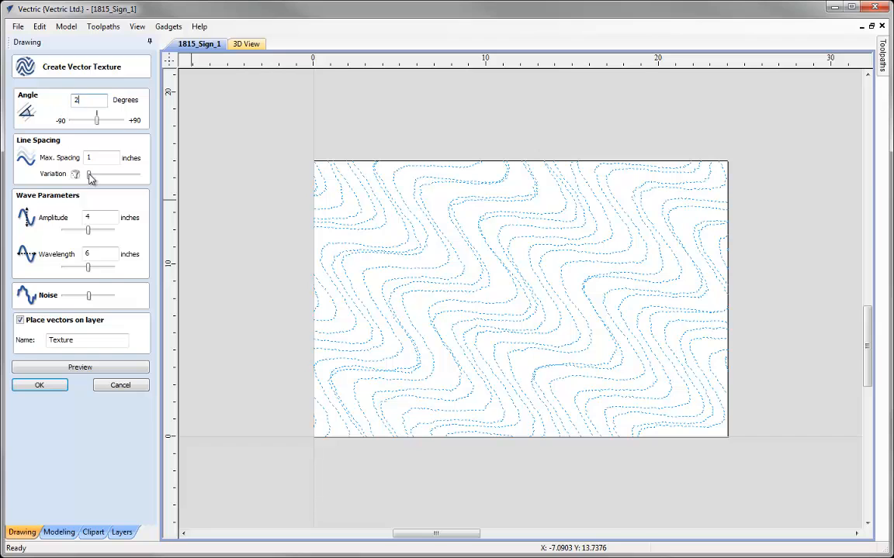
double_click(94, 159)
text(0.15)
drag(90, 175, 109, 177)
Set the wave amplitude to 0.2 inches, wavelength to 30 inches and noise to about 30% of its range, and preview the texture
double_click(103, 220)
text(0.2)
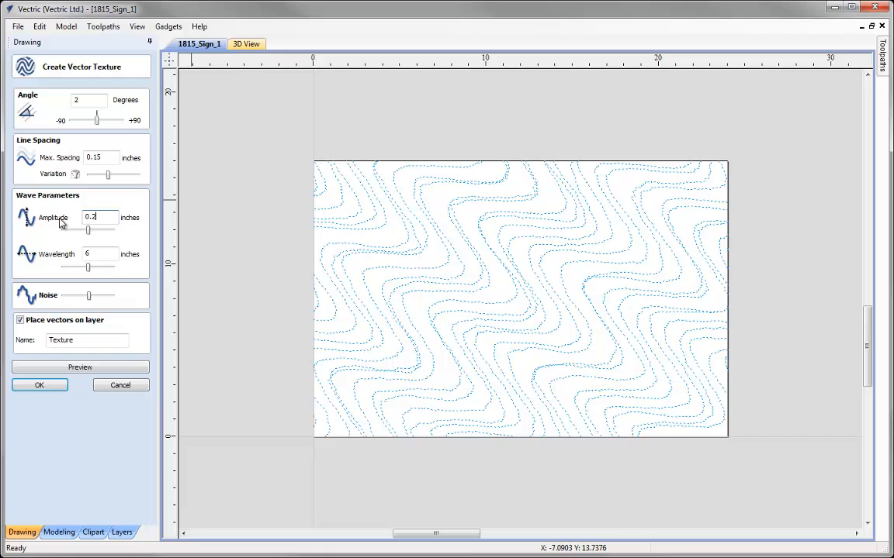
key(Tab)
text(30)
drag(87, 297, 78, 300)
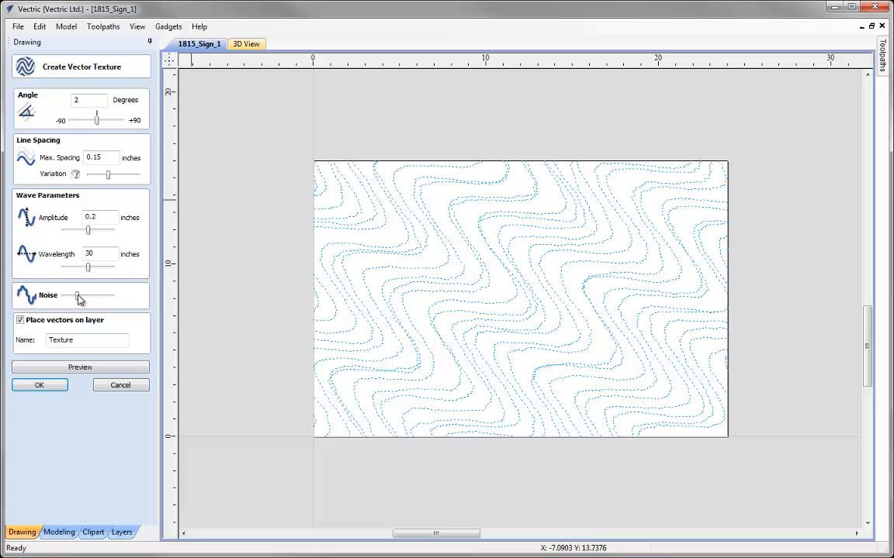
click(81, 371)
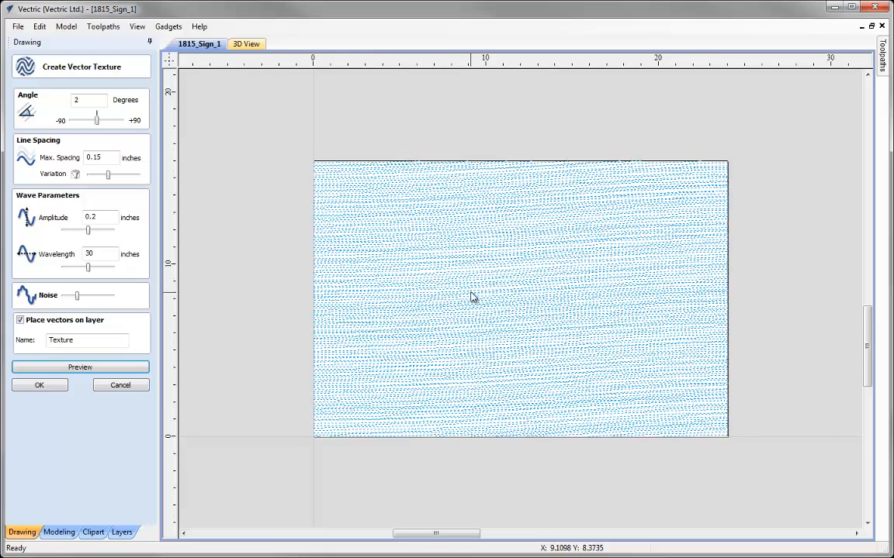
Inspect the previewed wood-grain lines up close and create the texture vectors across the whole sheet
scroll(472, 297, up, 2)
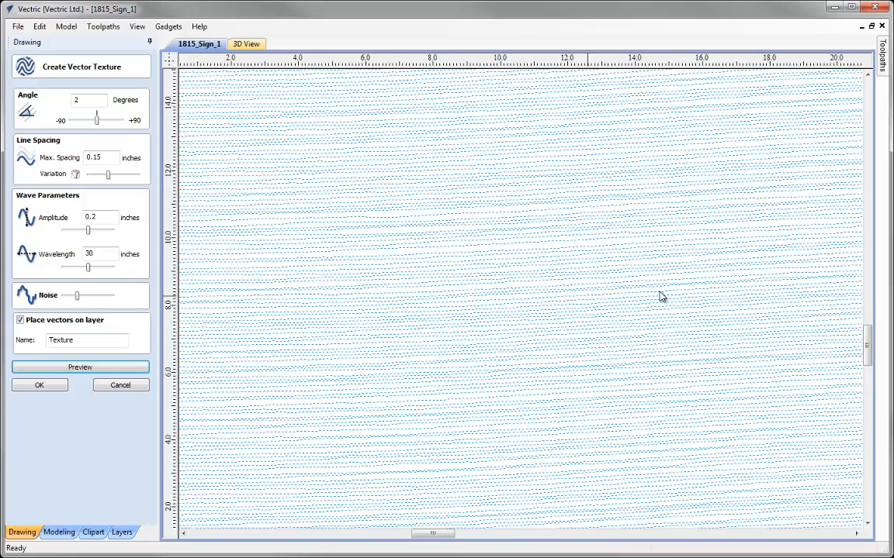
scroll(600, 282, down, 2)
scroll(598, 281, down, 1)
scroll(594, 280, up, 1)
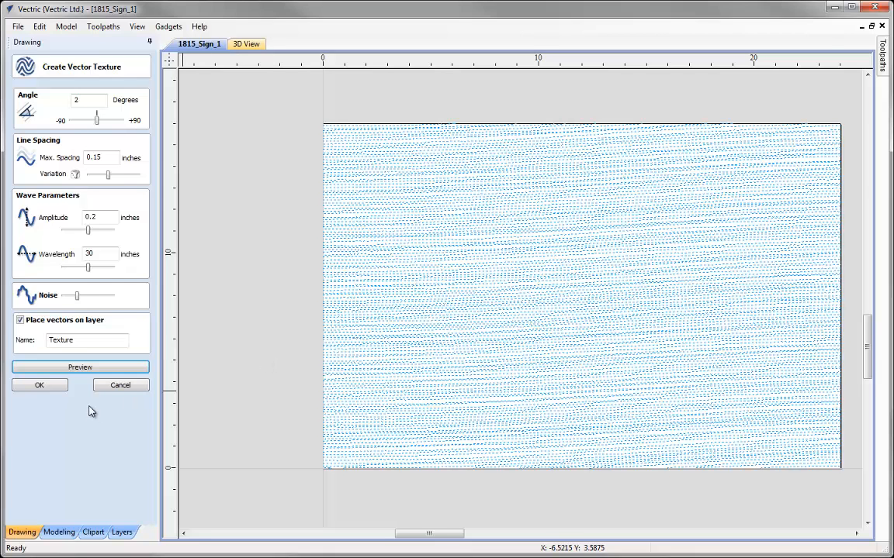
click(59, 386)
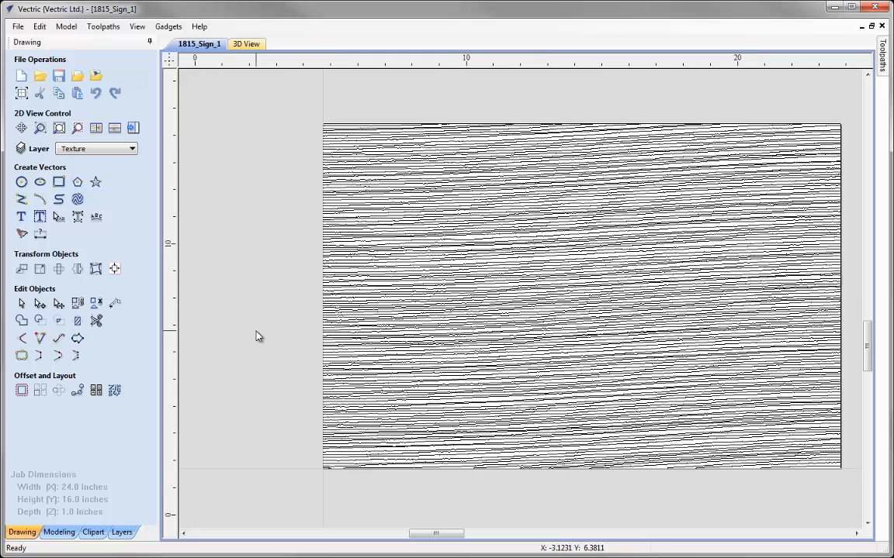
Delete the texture vectors that cover the whole sheet
key(F6)
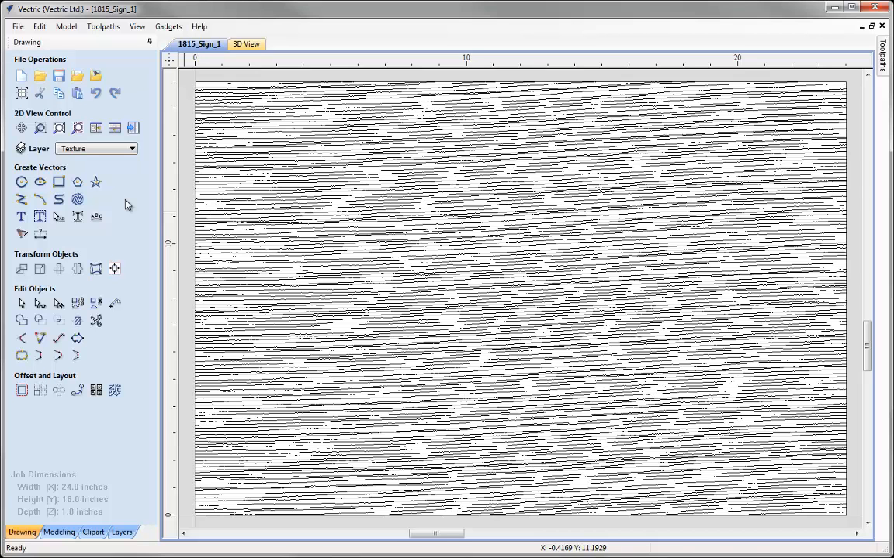
click(200, 213)
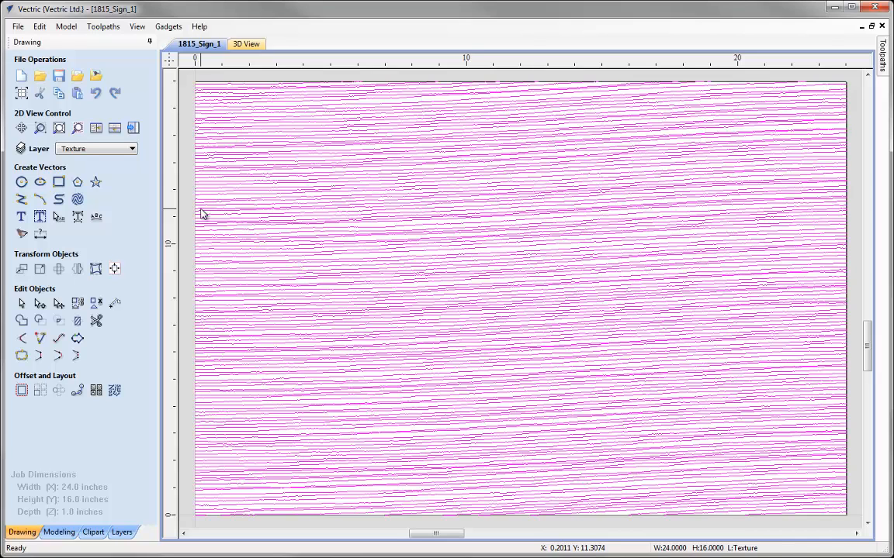
key(Delete)
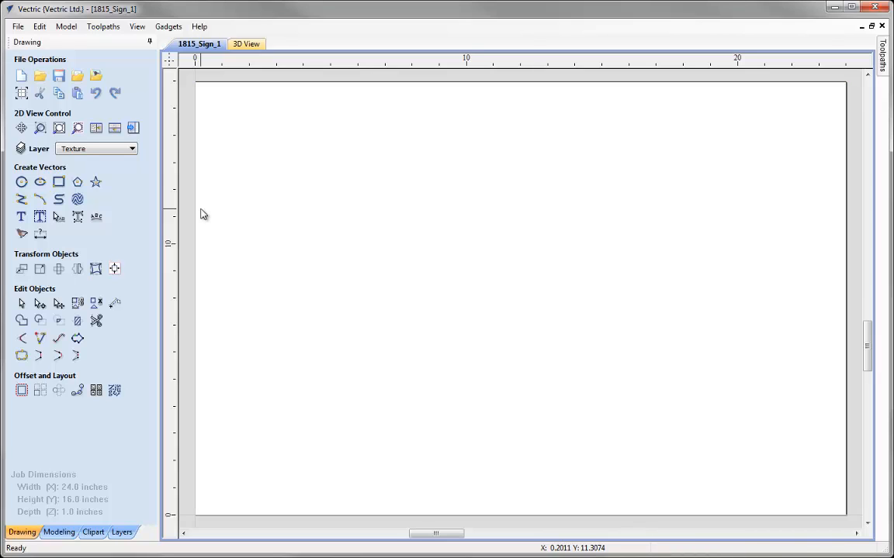
Show the VProfile layer and select its grouped inner border and 1815 digit outlines
click(131, 148)
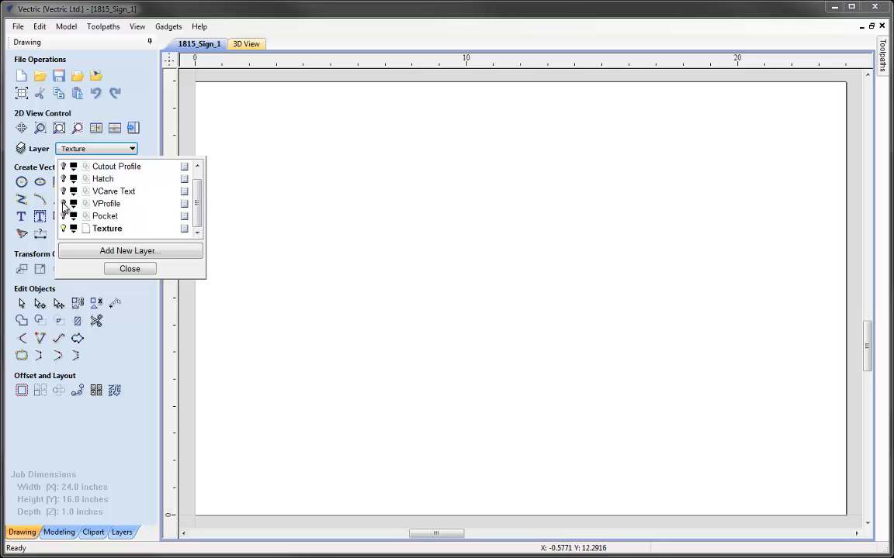
click(65, 204)
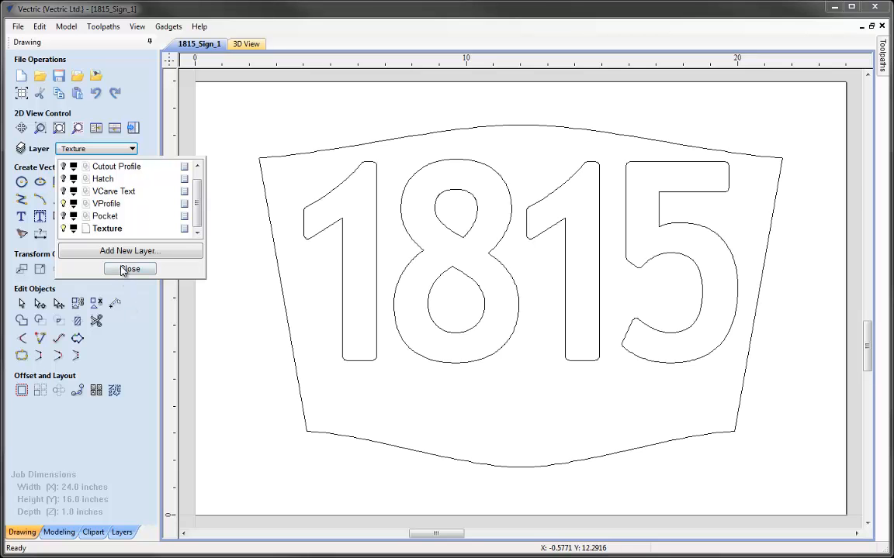
click(126, 269)
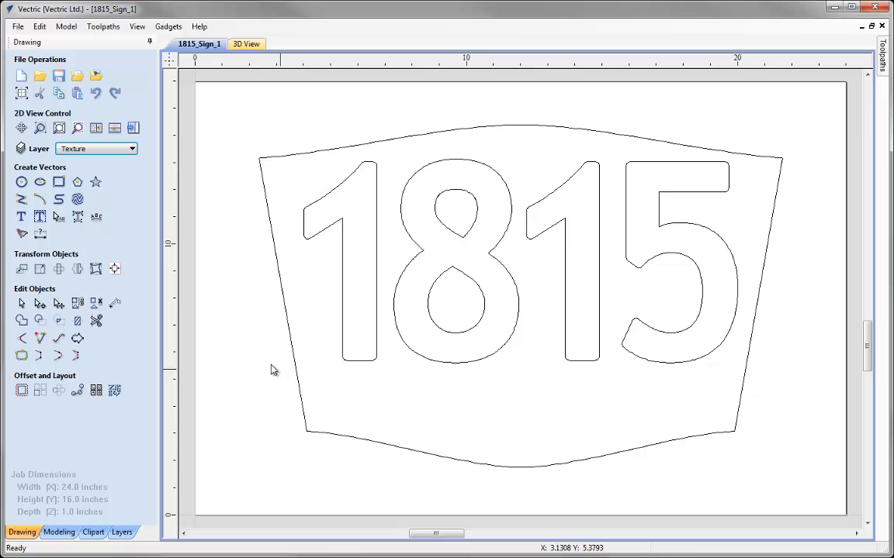
click(271, 230)
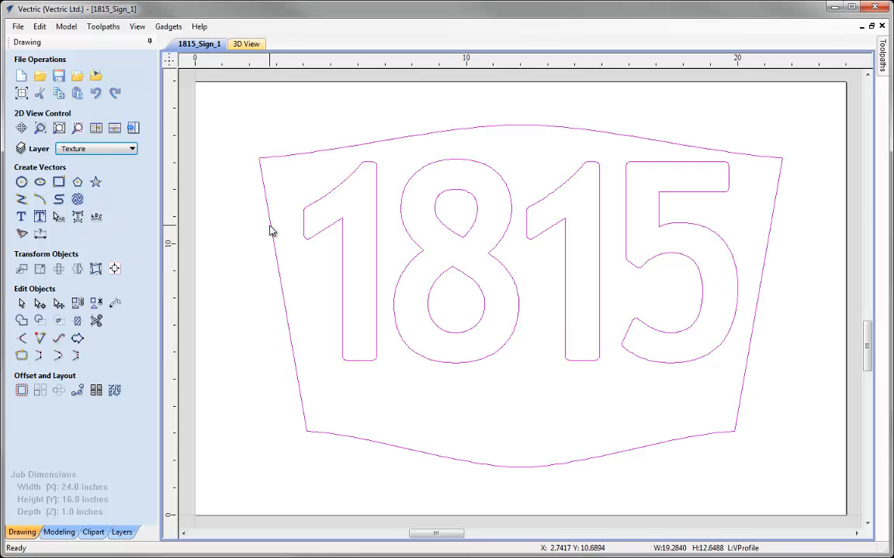
Preview and create the wood-grain texture inside the selected border and around the digits, on the Texture layer
click(78, 199)
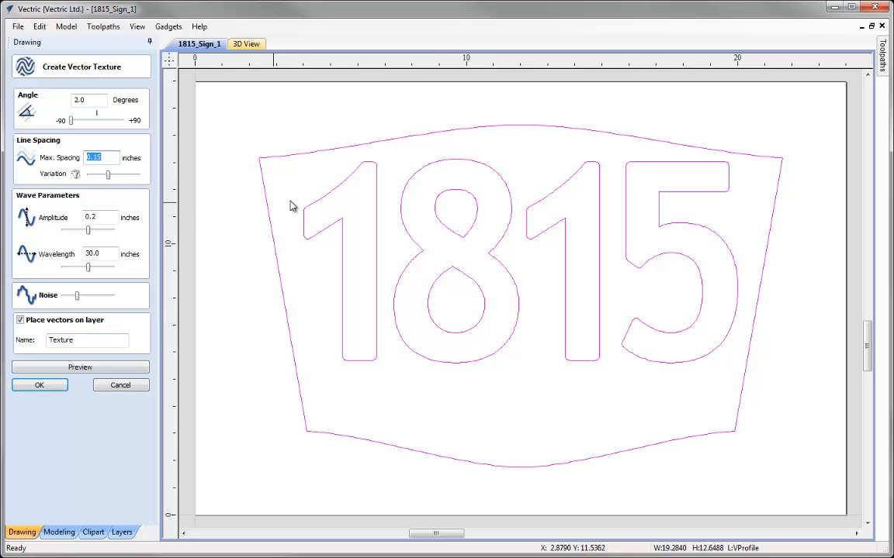
click(83, 368)
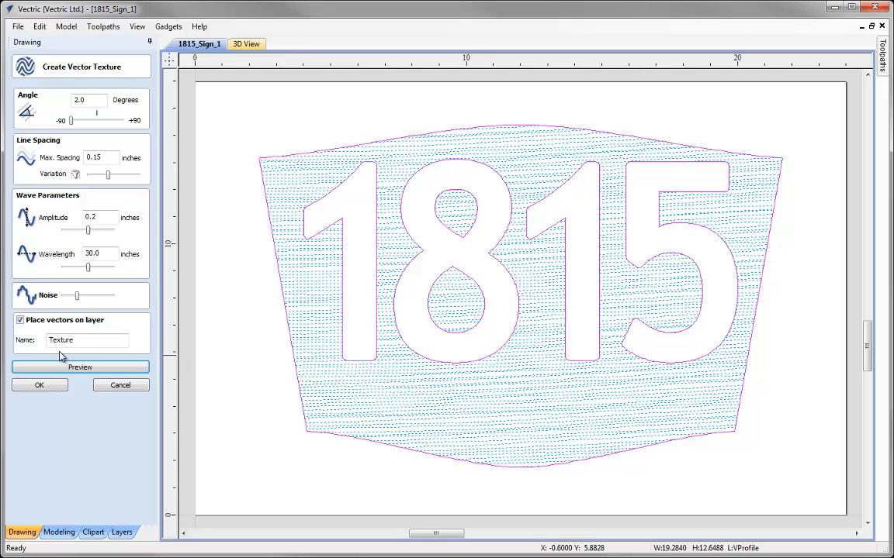
click(45, 387)
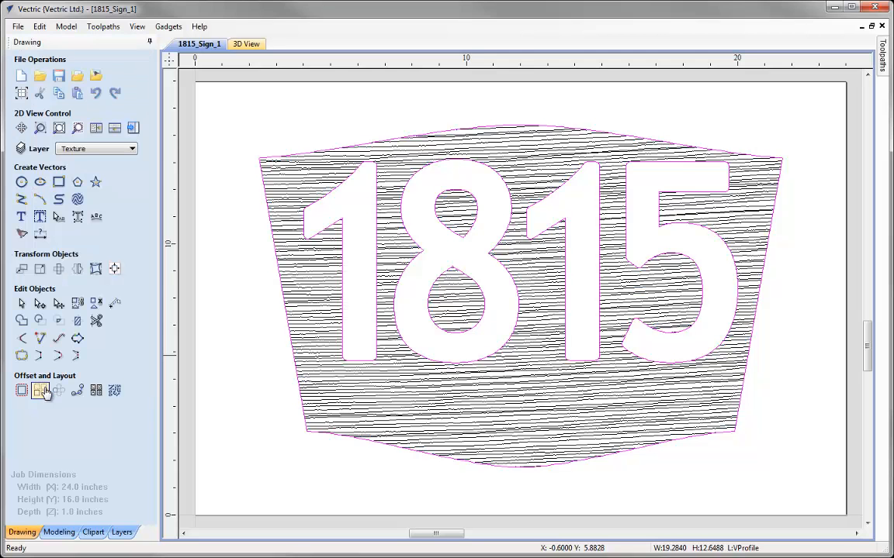
Show the Pocket, VCarve Text and Cutout Profile layers together with the texture
click(88, 153)
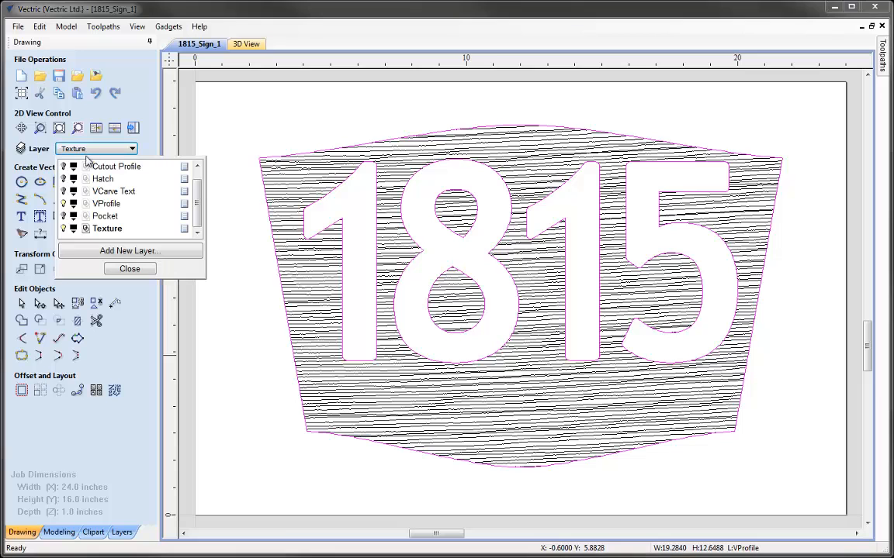
click(63, 203)
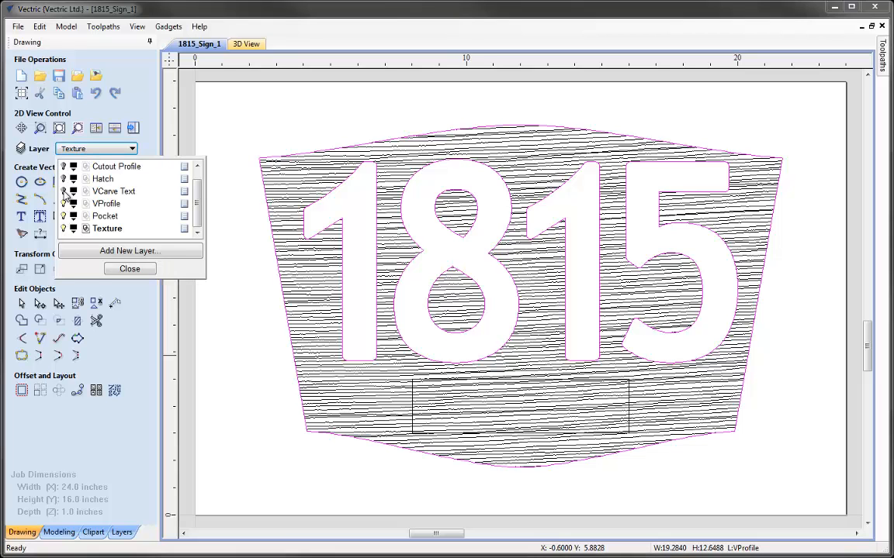
click(64, 192)
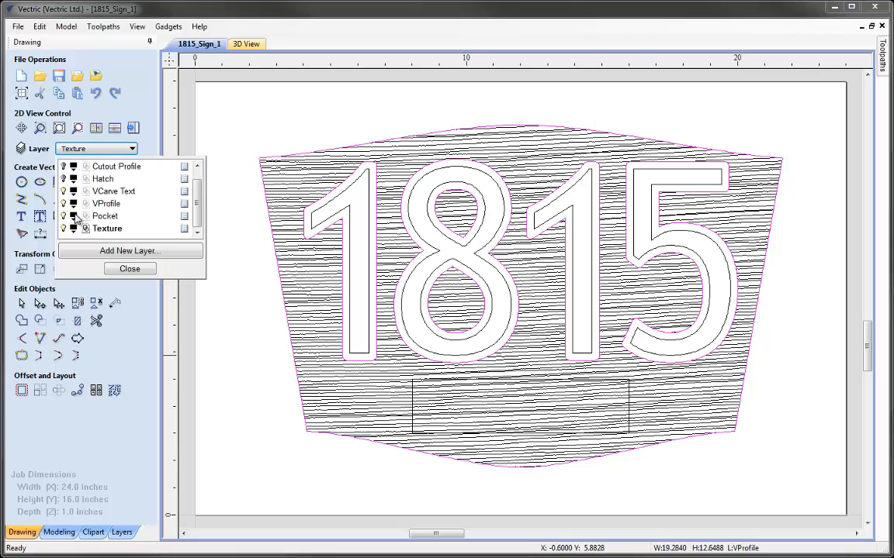
click(64, 166)
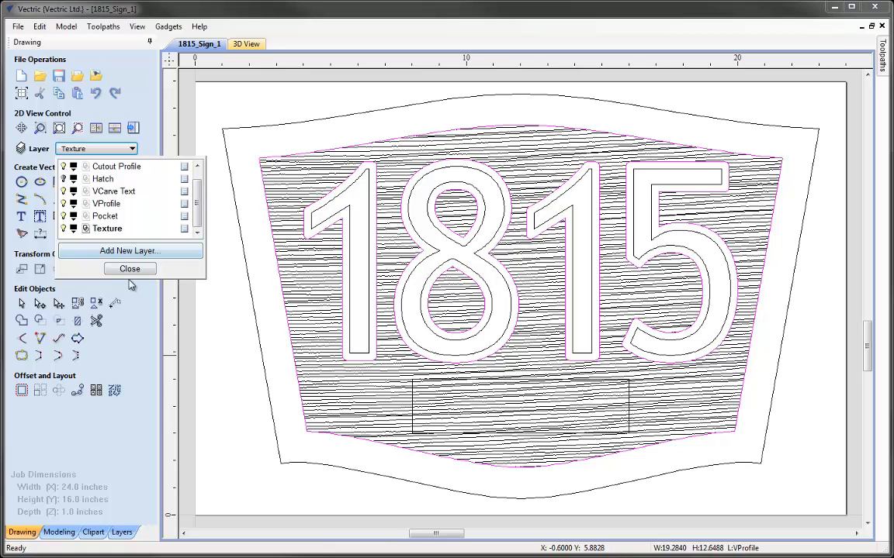
click(127, 271)
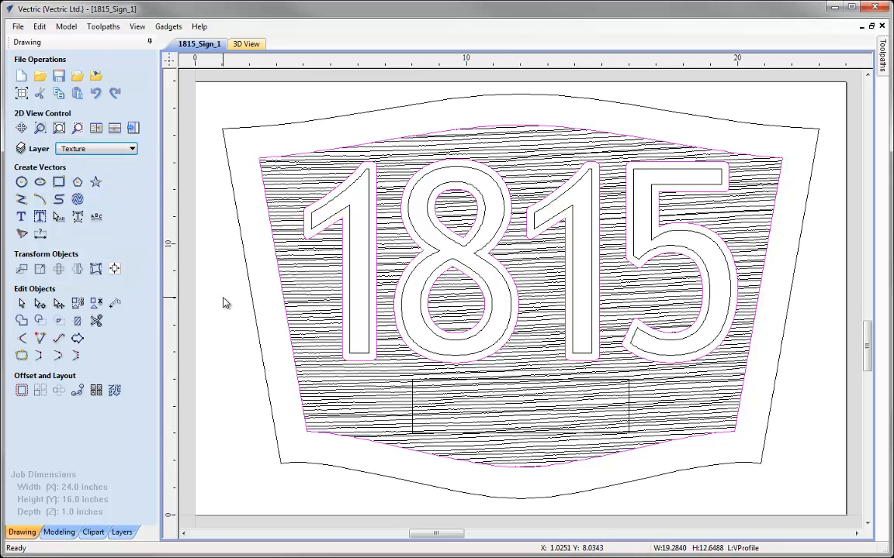
Deselect the border and digit outlines and save the drawing as 1815_Sign_2
click(242, 411)
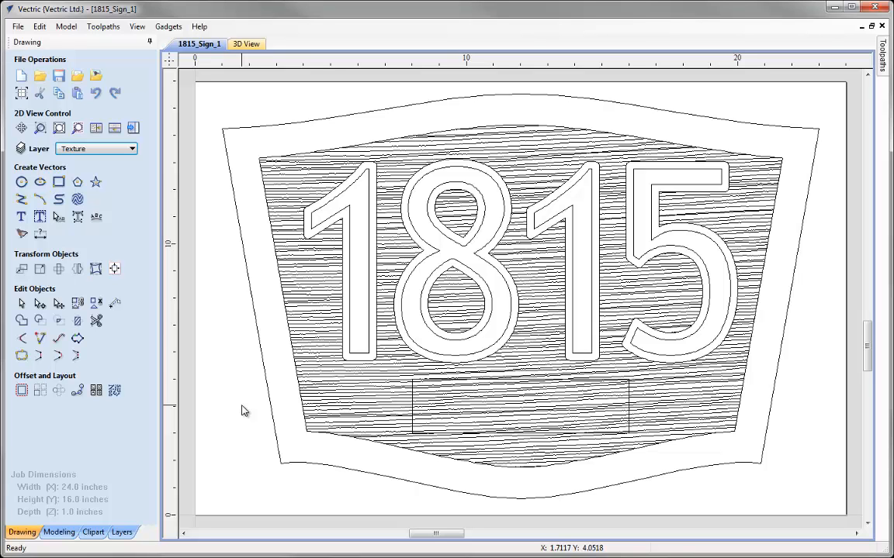
key(ctrl+s)
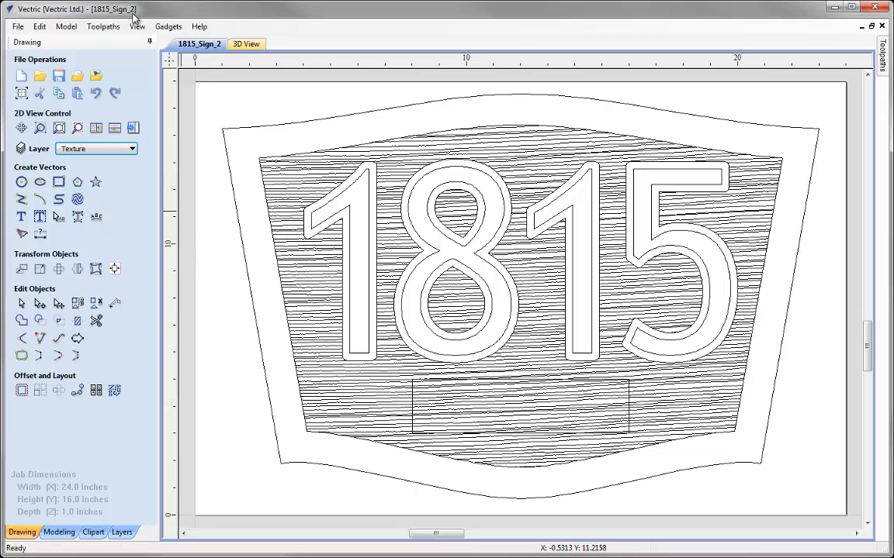
Check the saved 1815_Sign file versions in the WhatsNewV8_Files folder without saving again
click(18, 26)
click(38, 91)
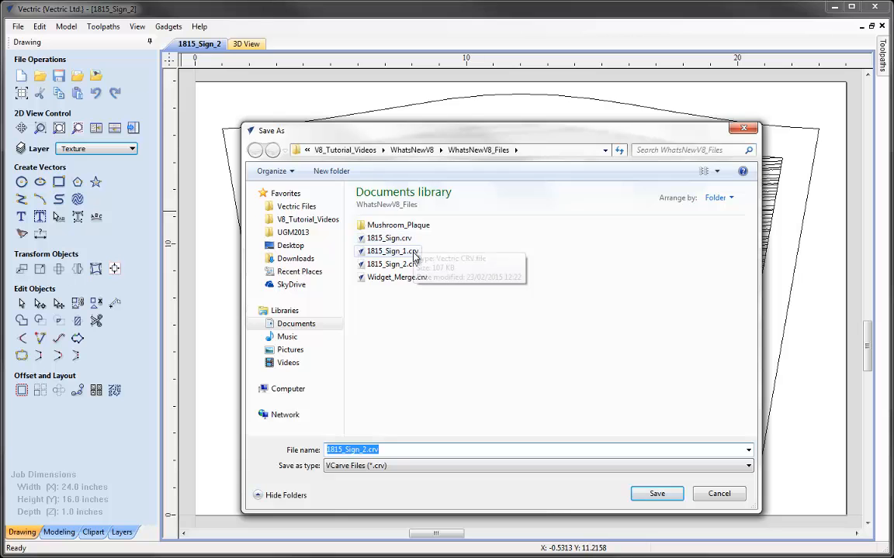
click(719, 495)
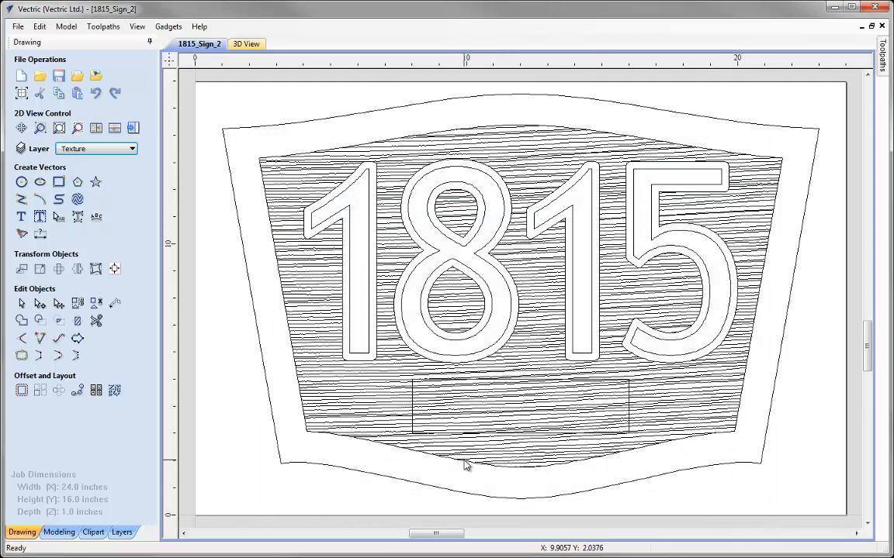